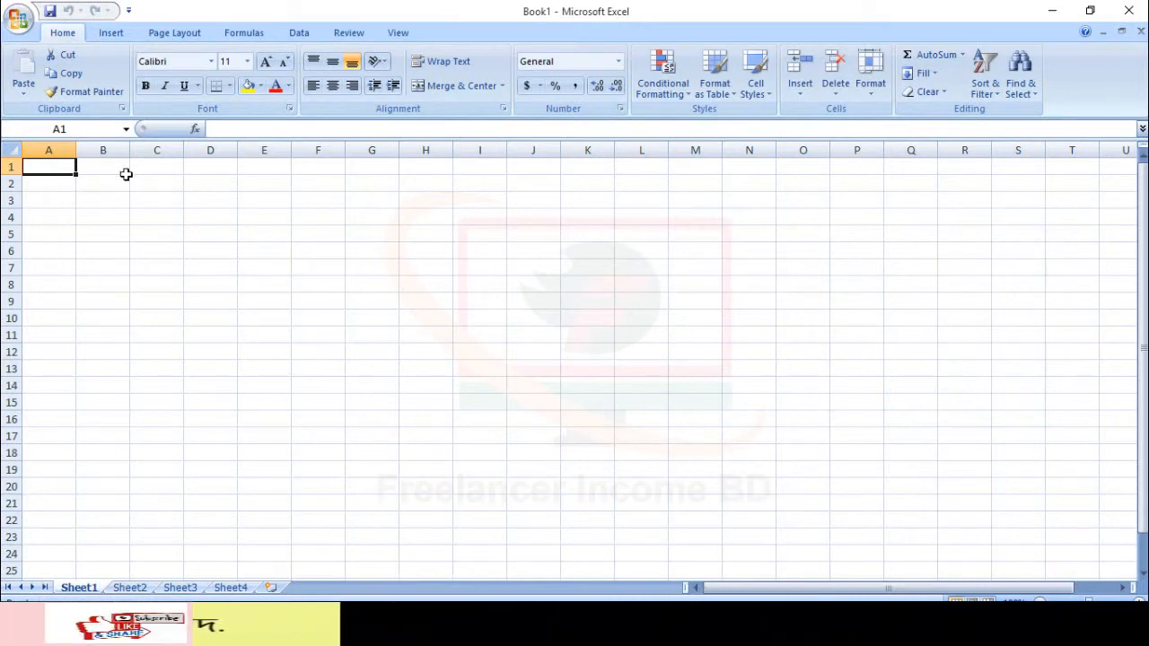
click(111, 236)
click(411, 233)
click(305, 212)
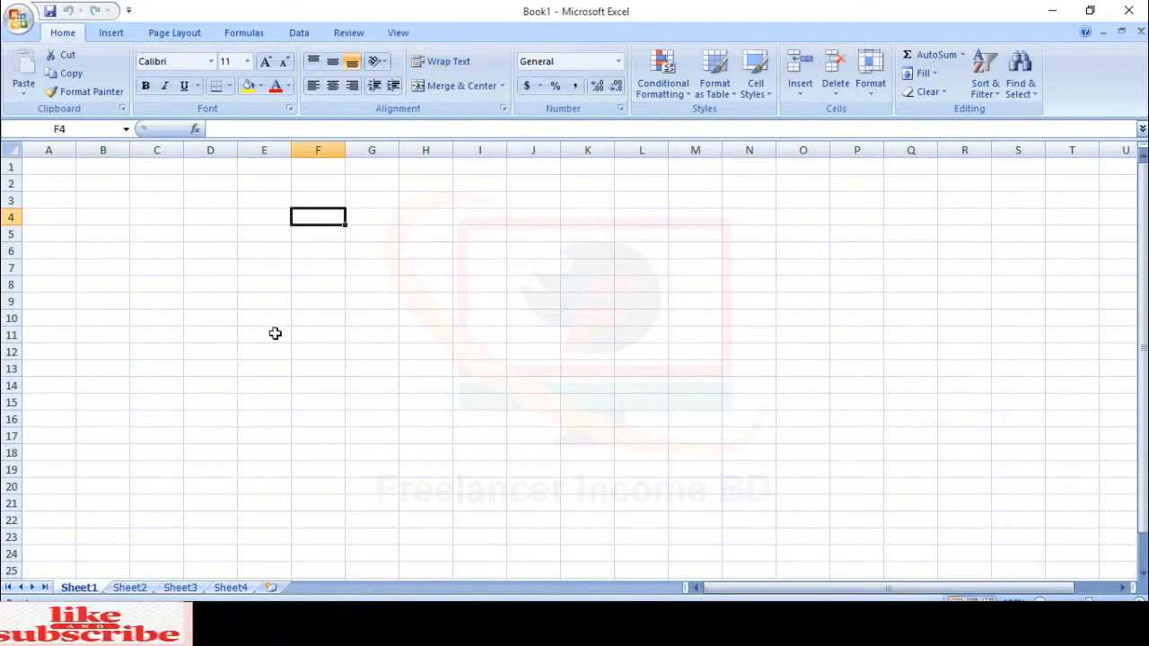
click(275, 317)
click(533, 318)
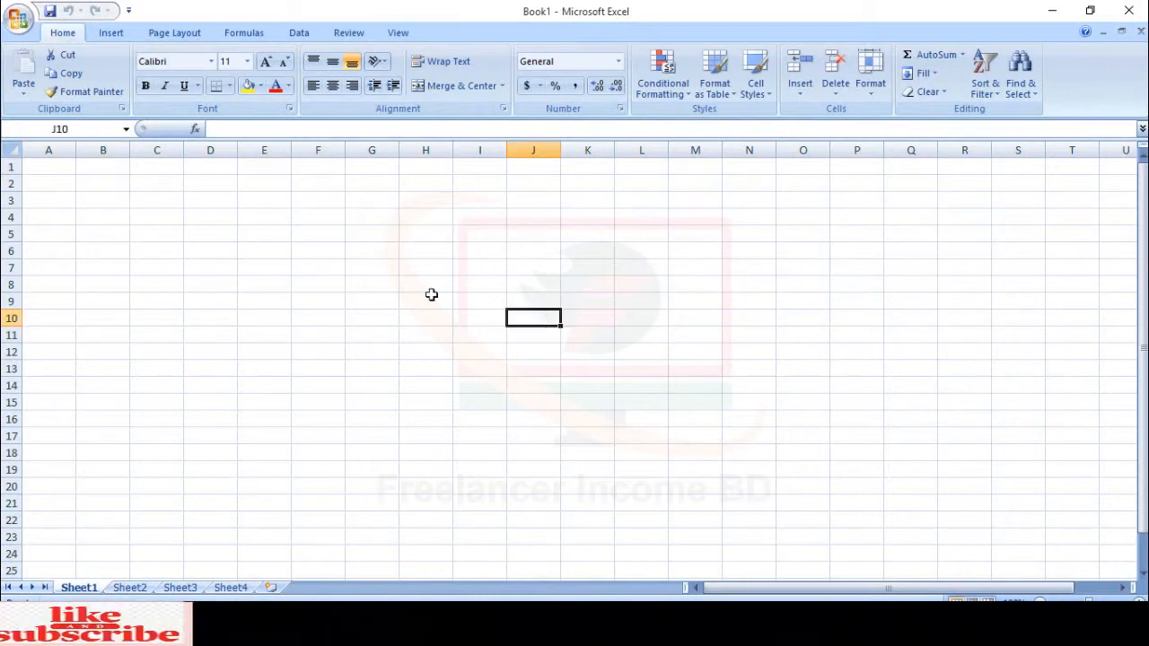
- Select the entire columns A and B in turn to examine how columns run through the sheet
click(54, 150)
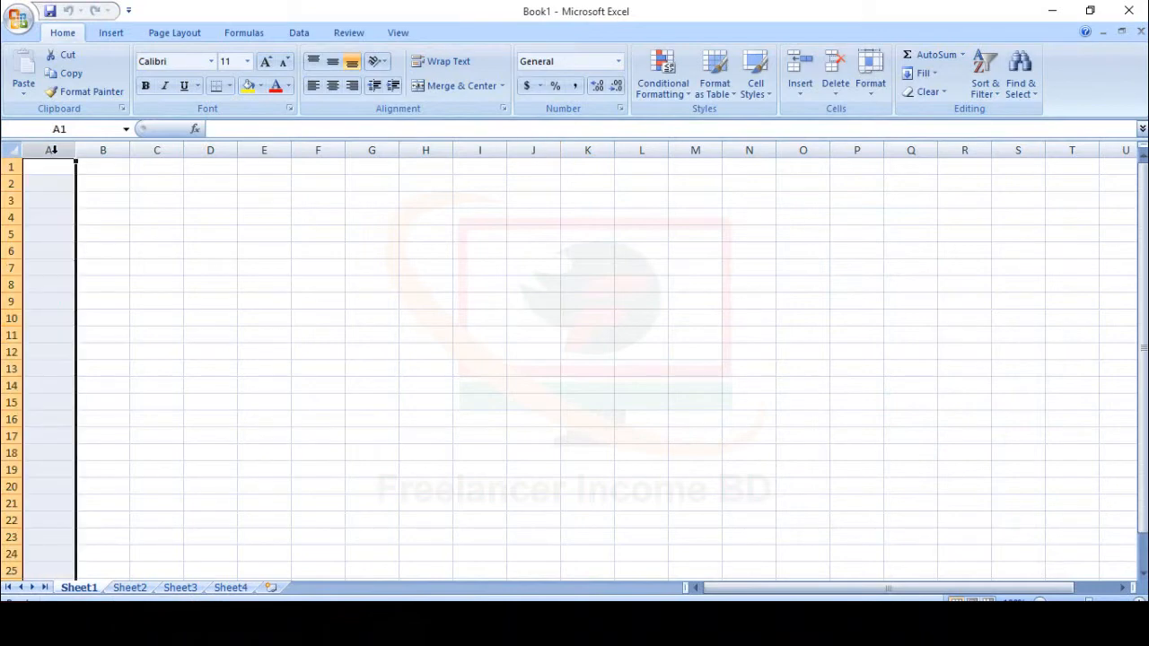
click(94, 149)
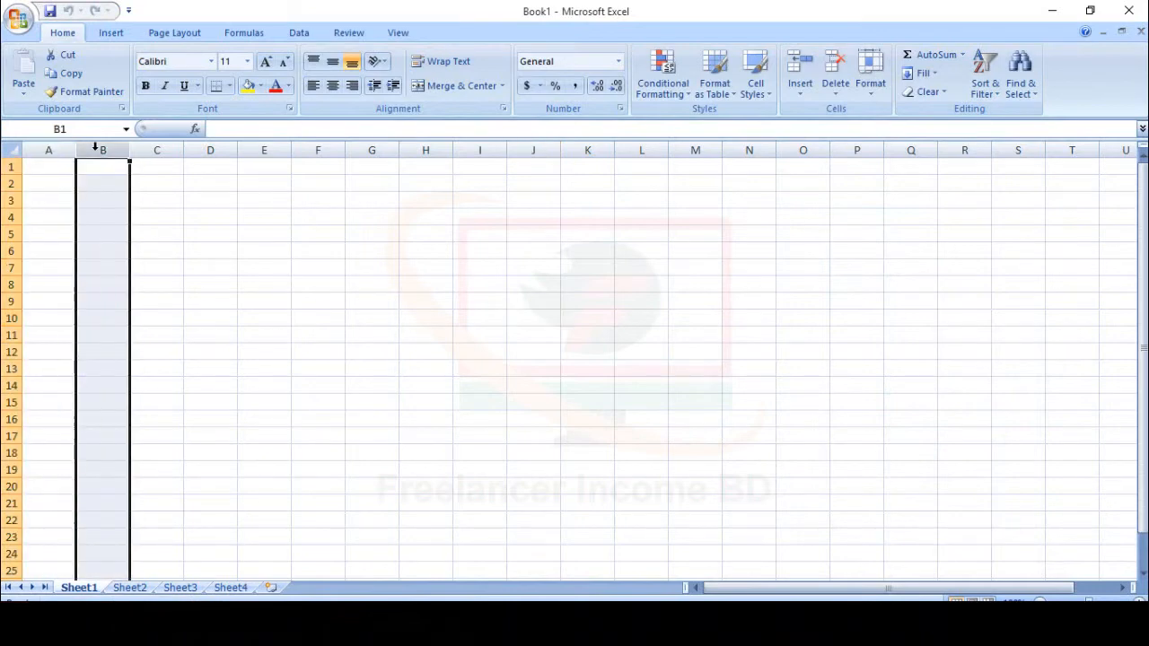
click(144, 215)
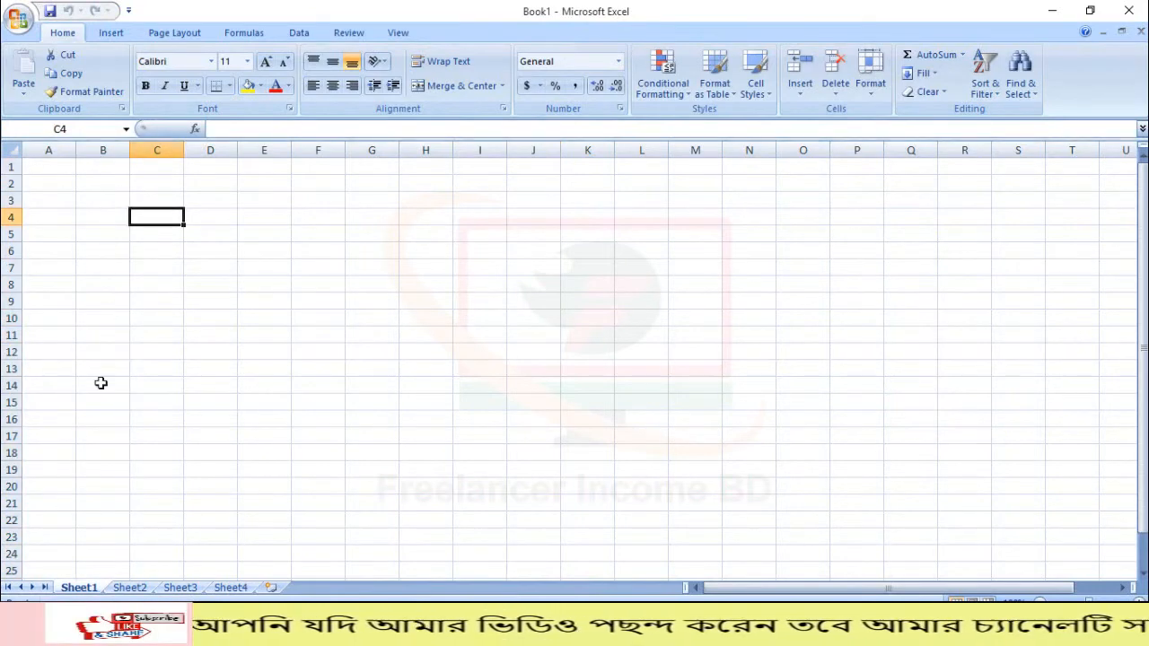
click(105, 149)
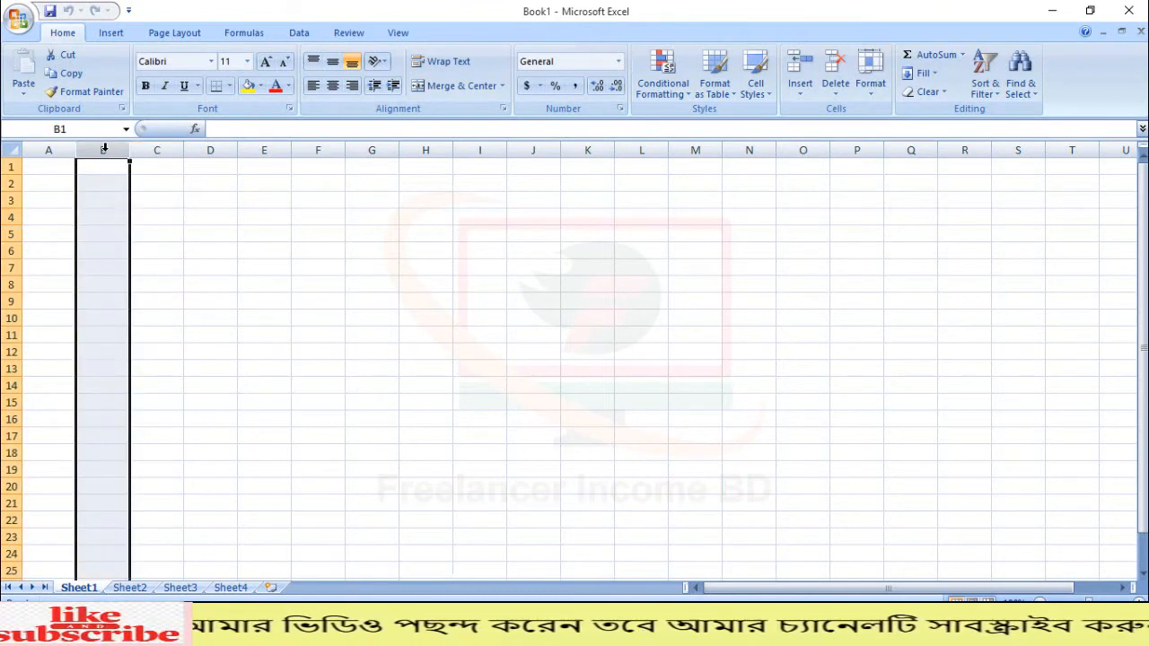
click(48, 149)
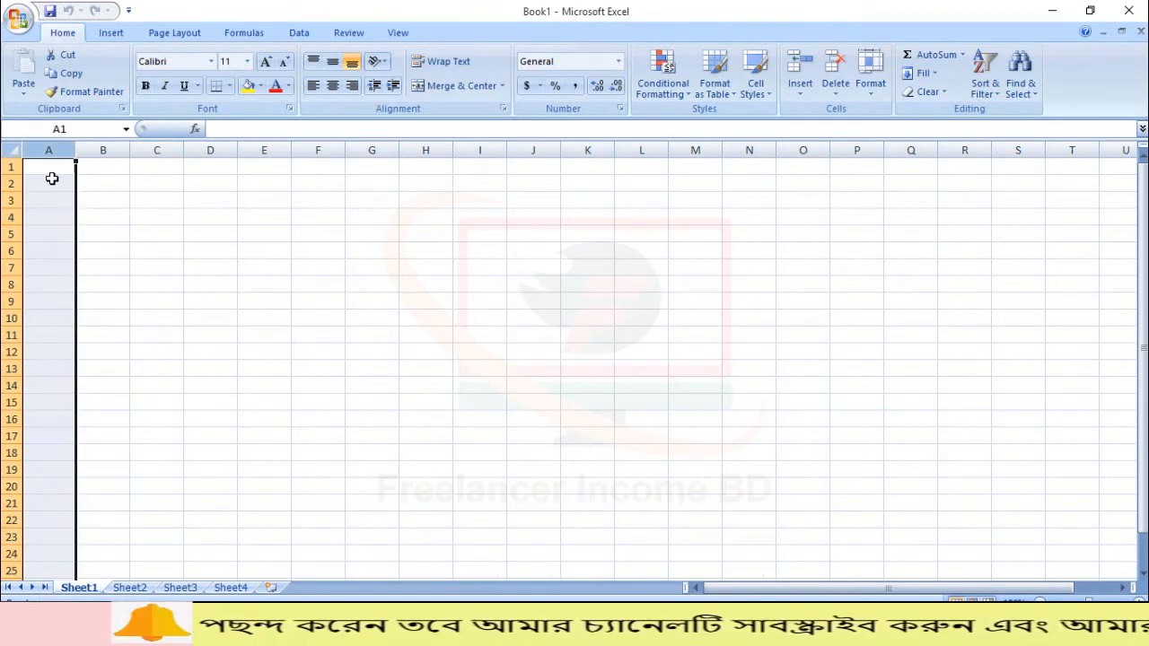
click(99, 149)
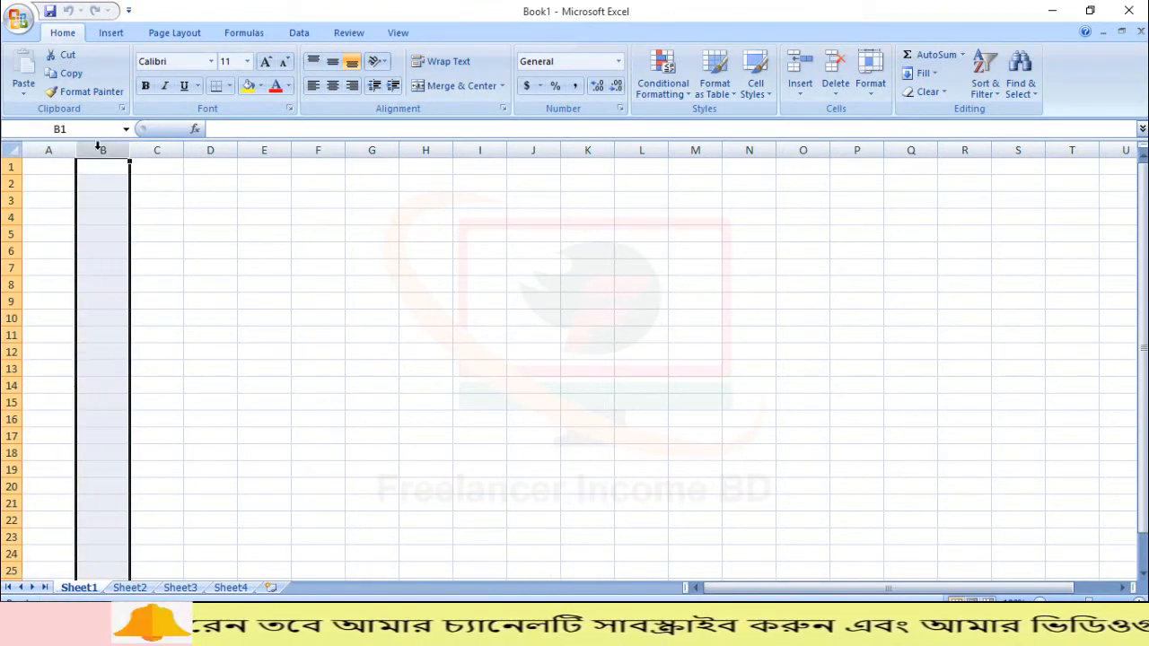
click(49, 149)
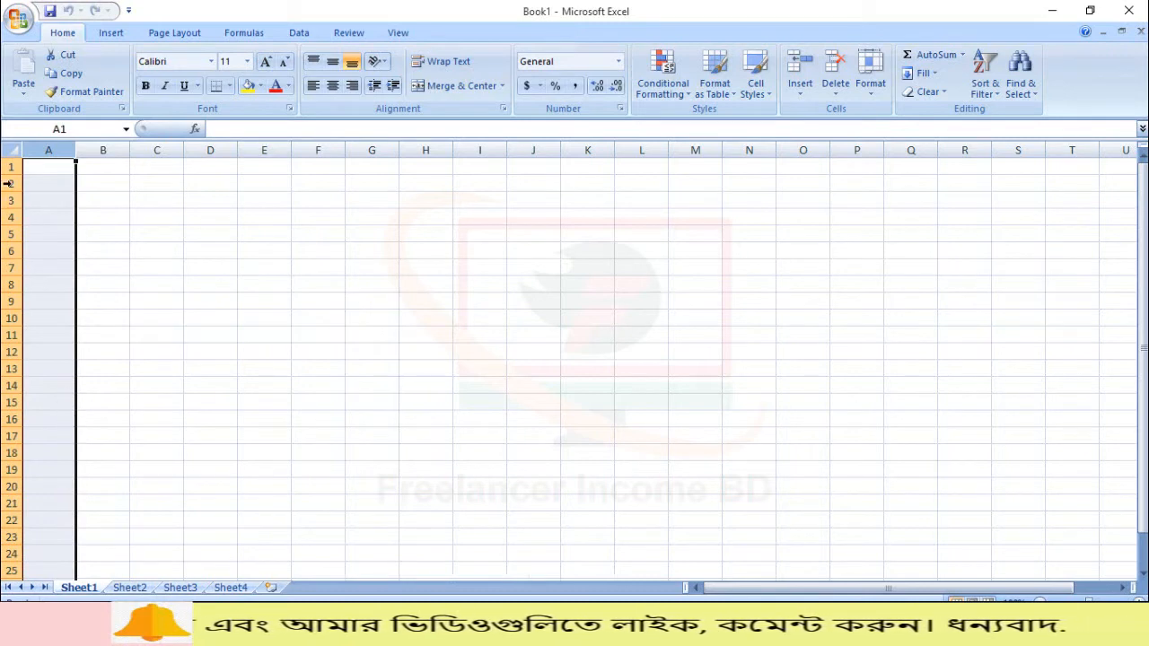
- Select the entire rows 1 and 2 in turn, followed by the cell block A3:D18
click(92, 168)
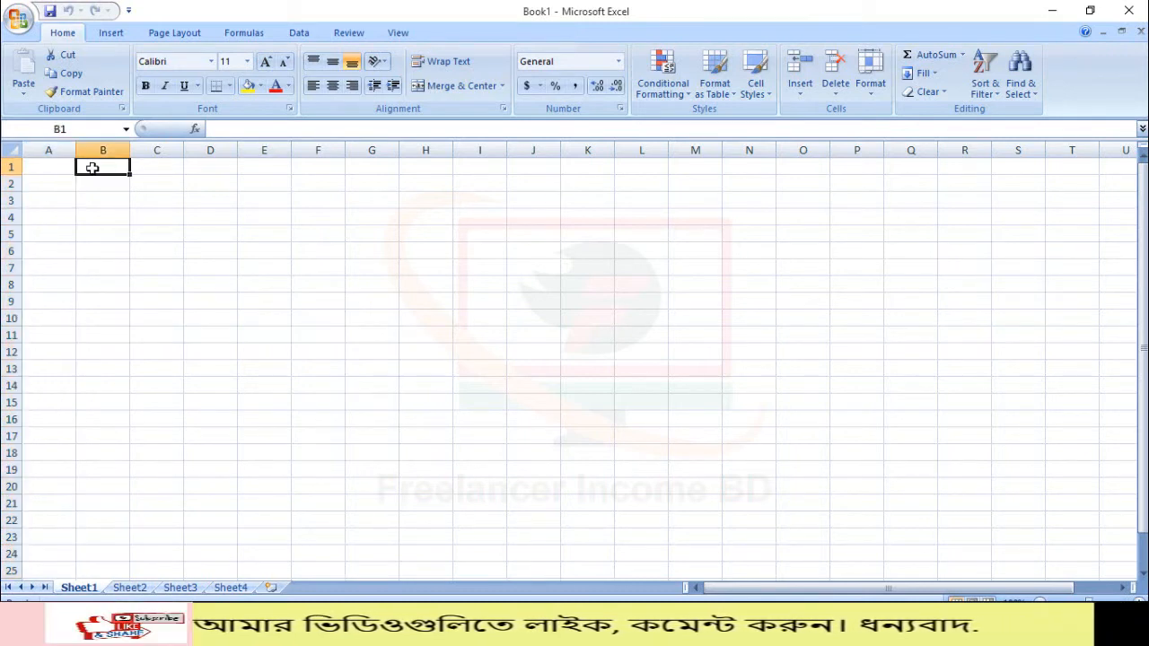
click(7, 168)
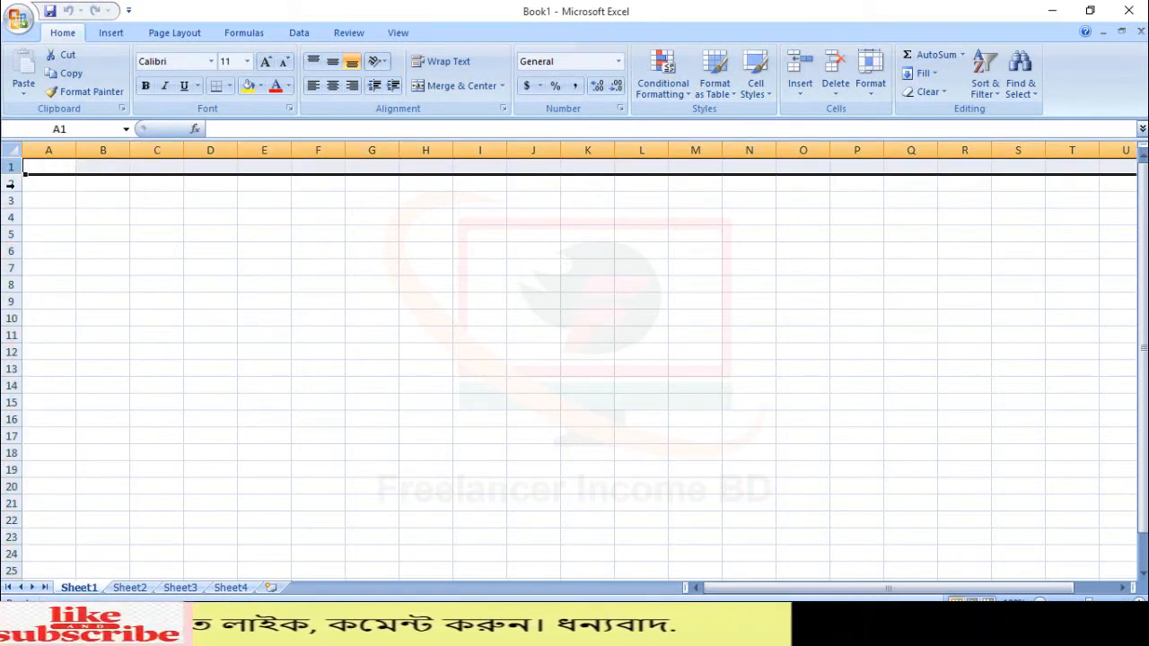
click(11, 183)
click(101, 248)
drag(31, 205, 208, 460)
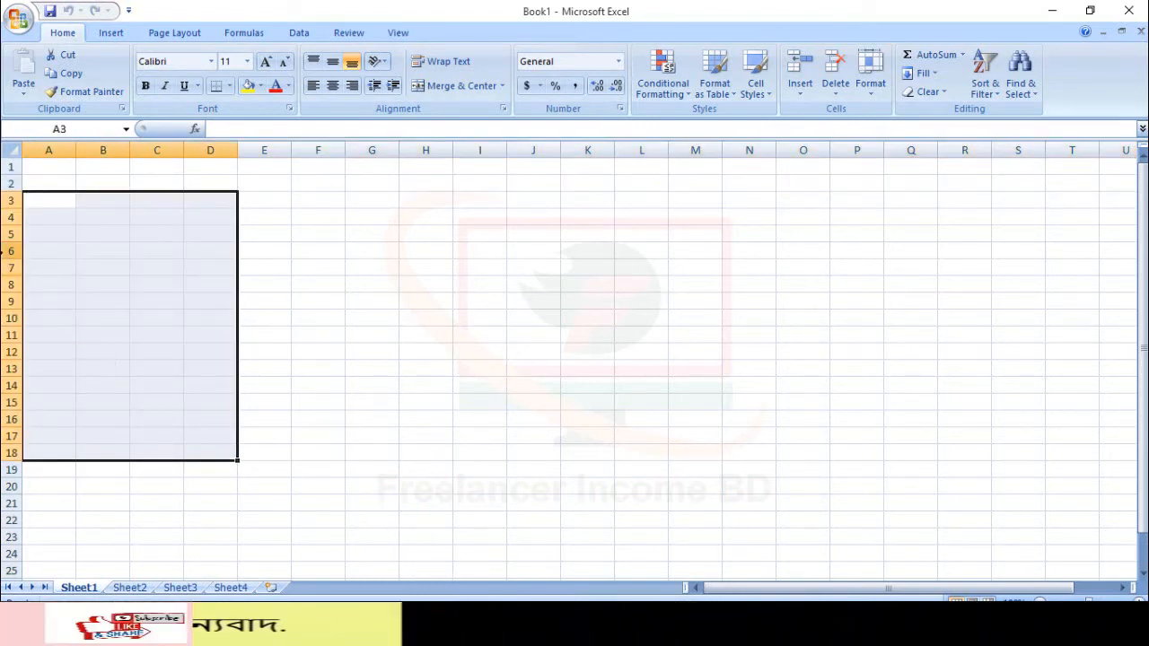
- Select rows 6 to 11 as one block, and then a block of adjacent columns starting at column E
click(9, 251)
drag(25, 258, 31, 336)
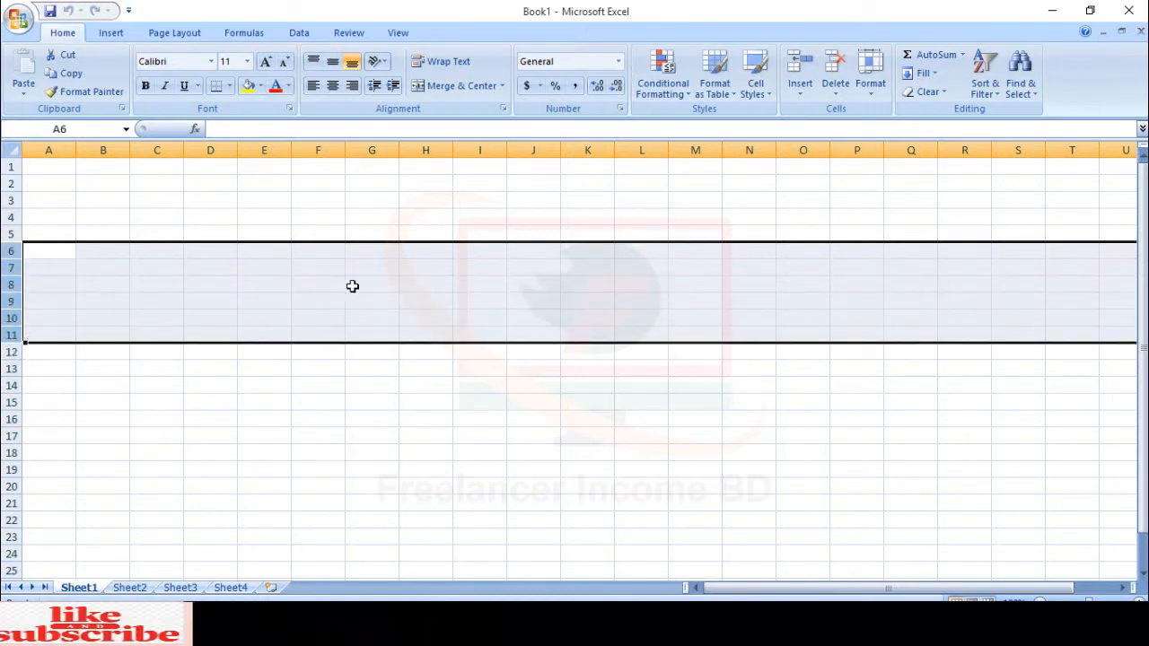
drag(285, 153, 436, 160)
scroll(376, 381, down, 4)
scroll(376, 381, up, 4)
click(549, 305)
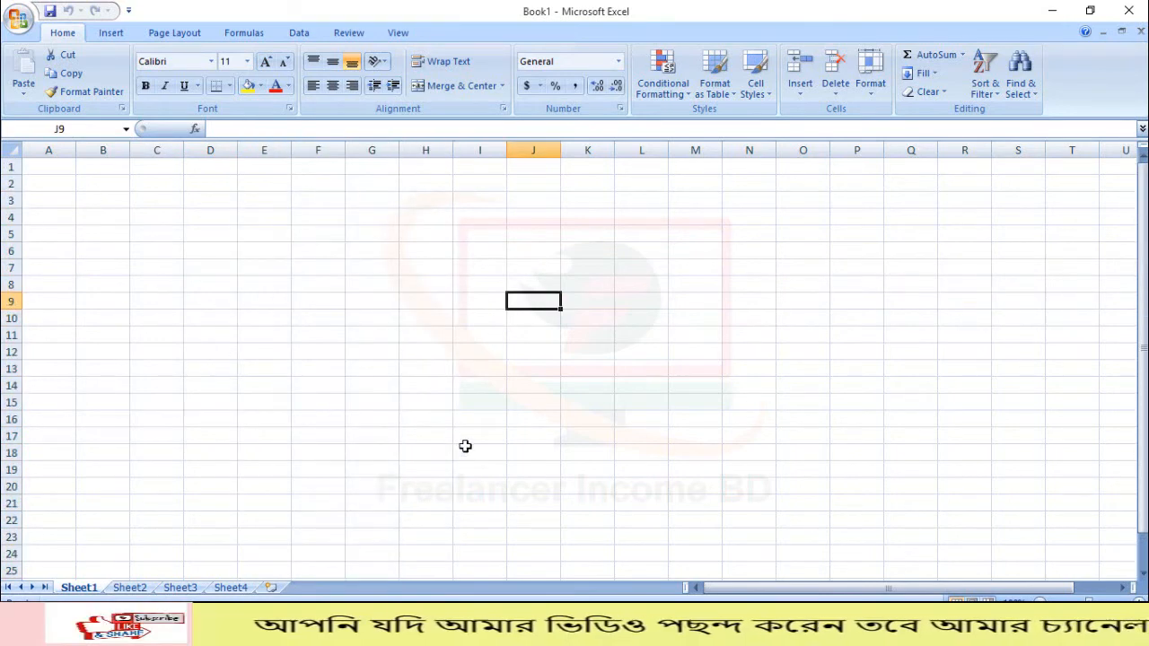
- Examine the row numbering far down the sheet, past row 300, and return to row 1
drag(1143, 332, 1142, 341)
scroll(95, 328, down, 19)
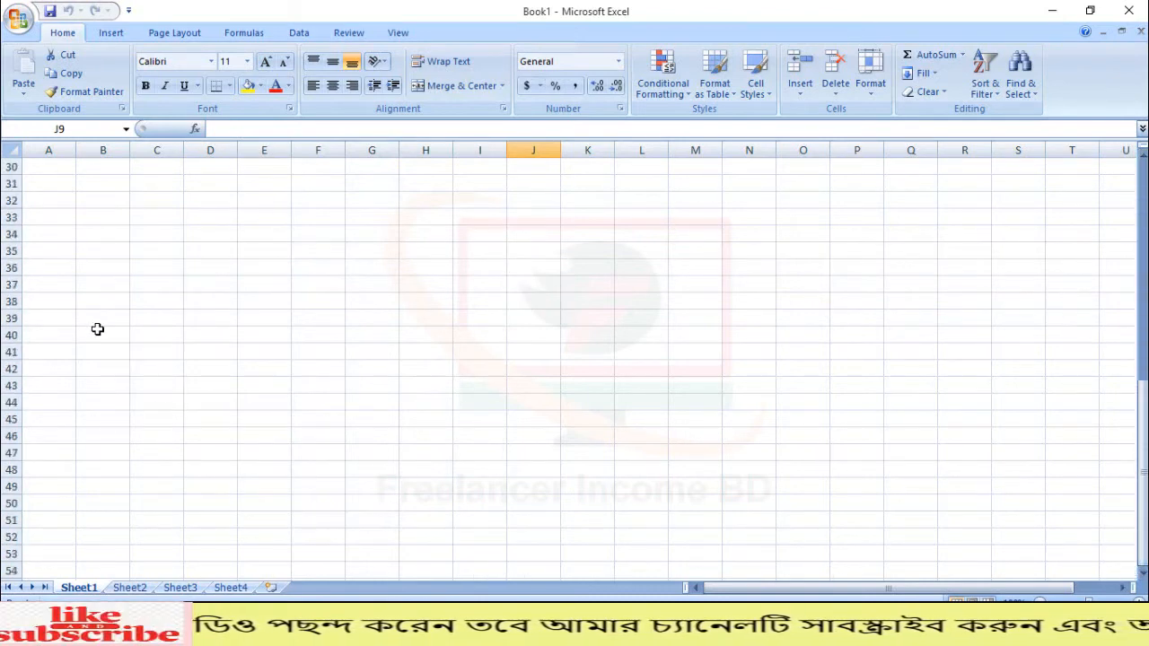
scroll(97, 330, down, 20)
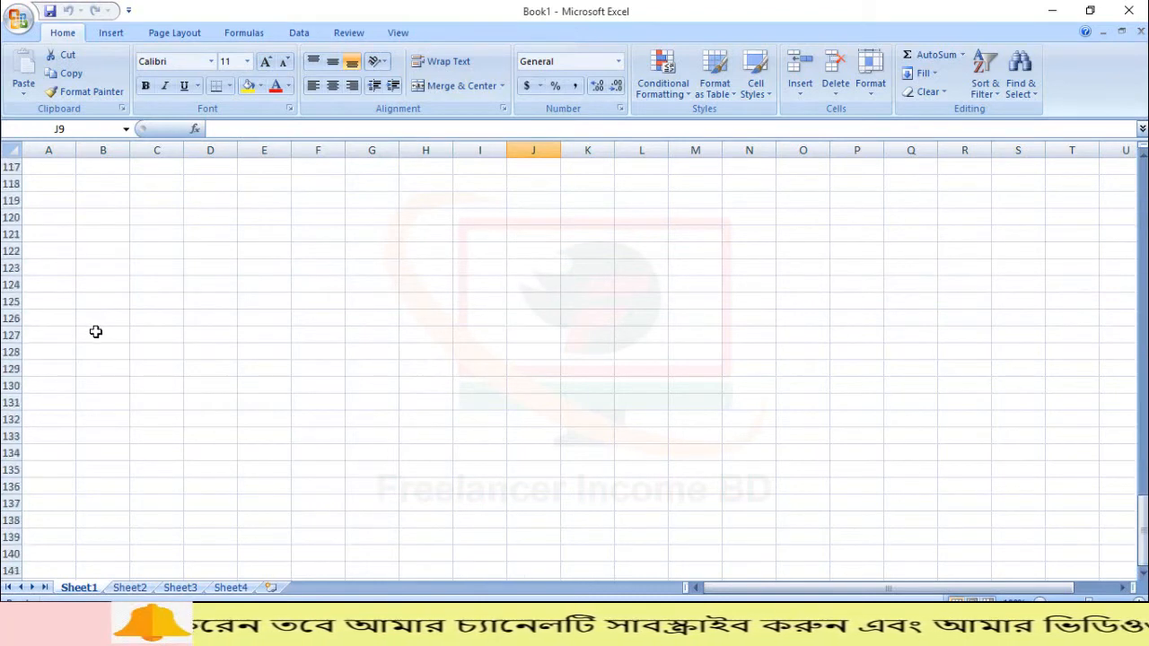
scroll(96, 332, down, 20)
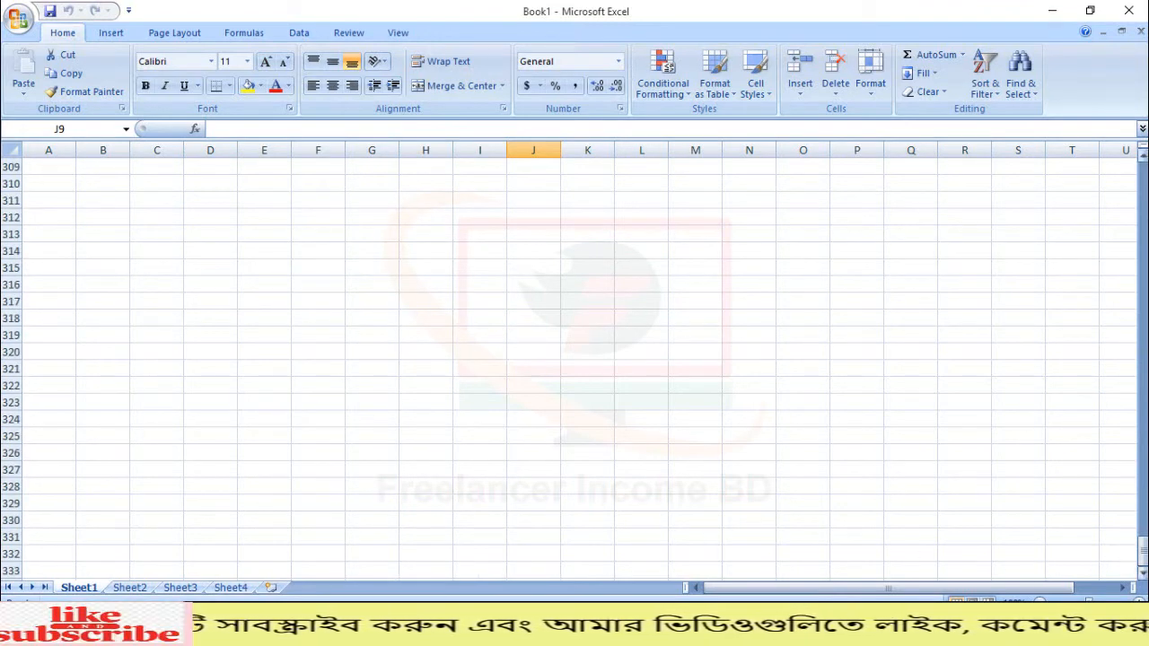
click(1141, 548)
scroll(934, 473, up, 11)
scroll(494, 402, up, 10)
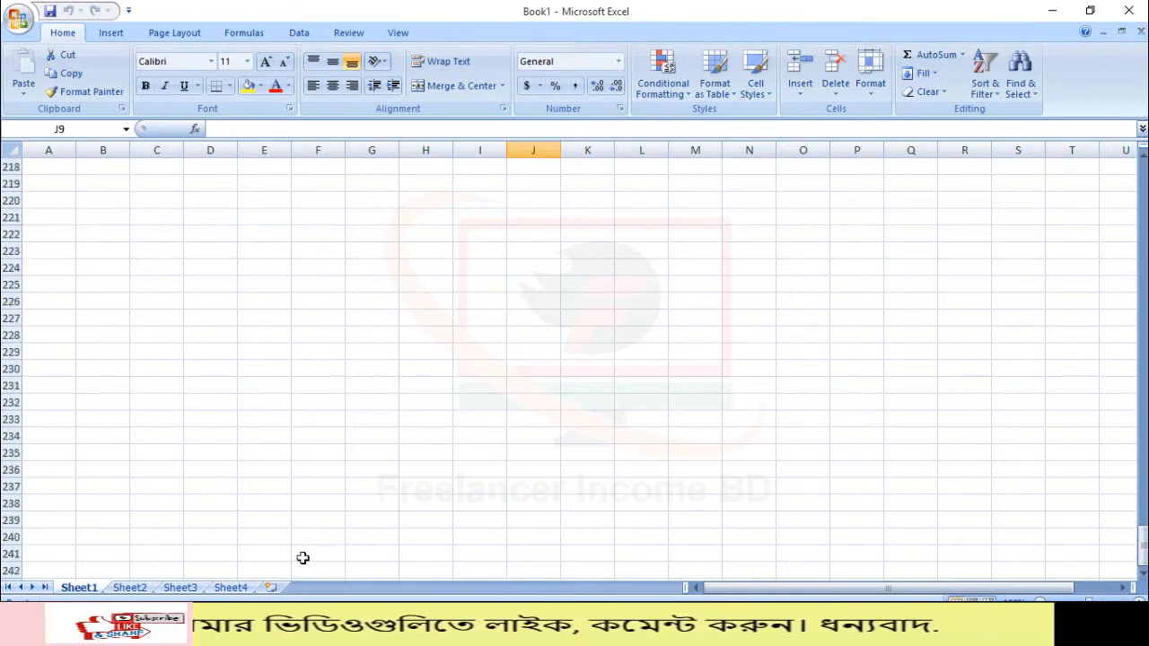
scroll(9, 466, up, 10)
scroll(7, 480, up, 20)
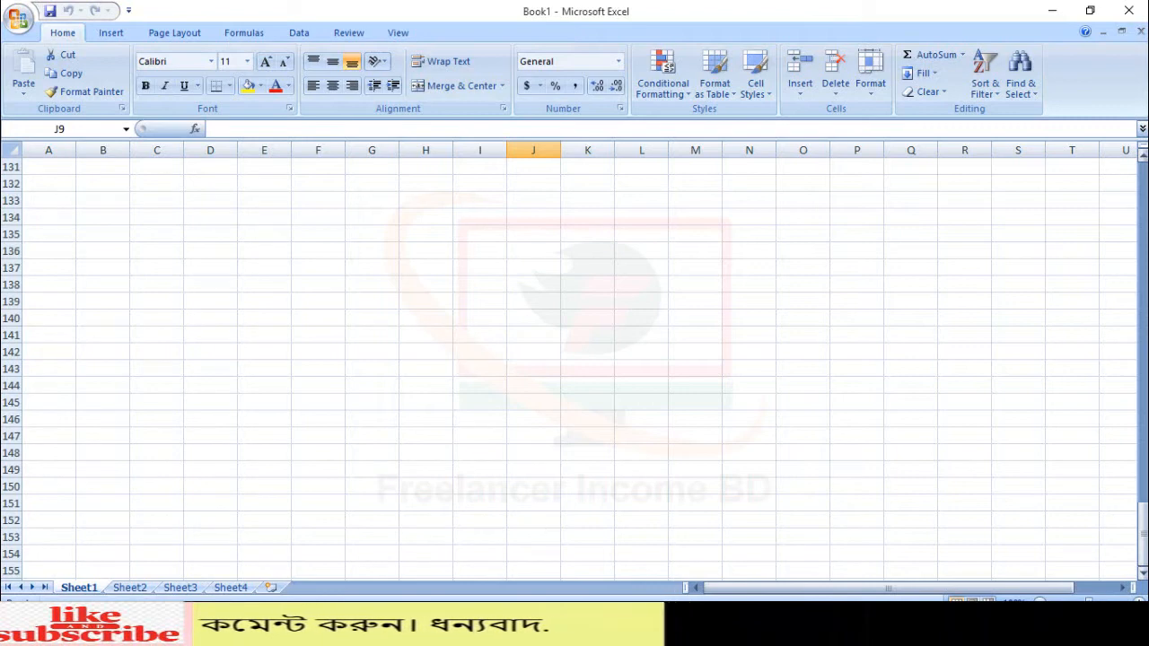
drag(1143, 535, 1143, 186)
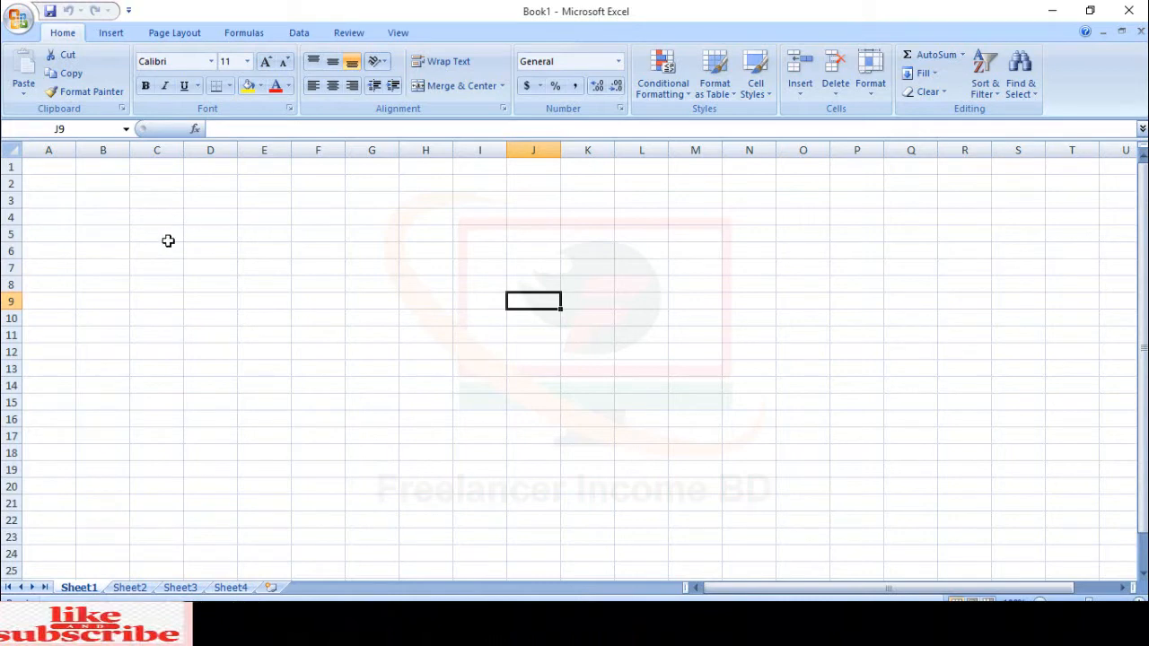
- Select individual cells around the sheet, including D4, E5 and F7, to examine where columns and rows meet
click(195, 224)
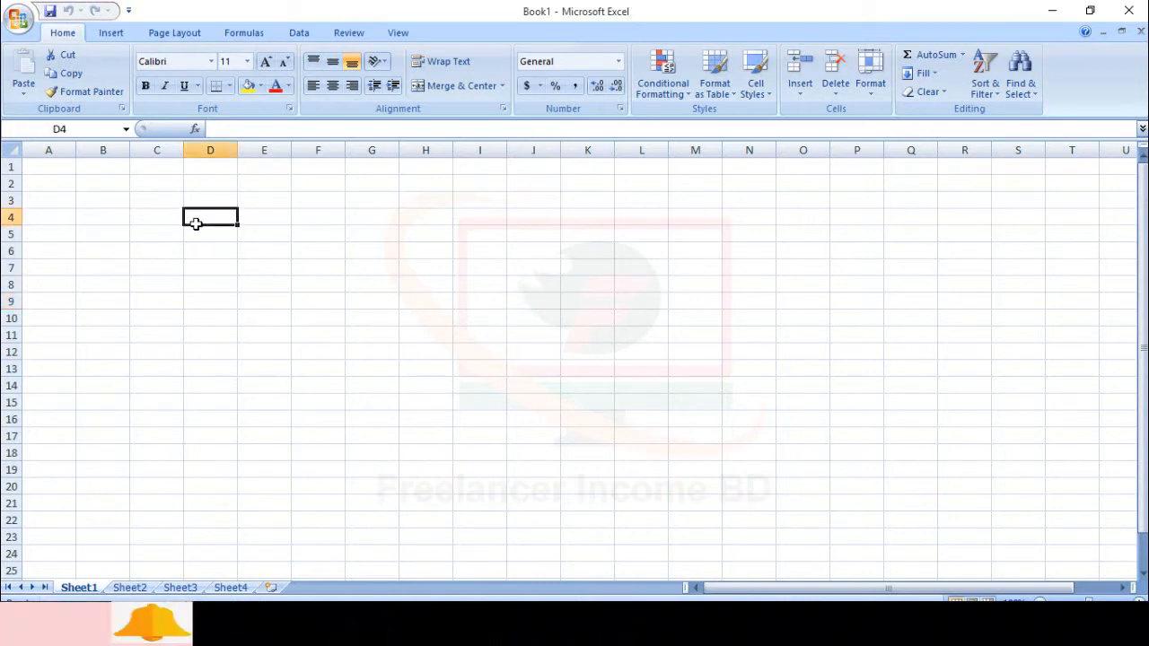
click(256, 231)
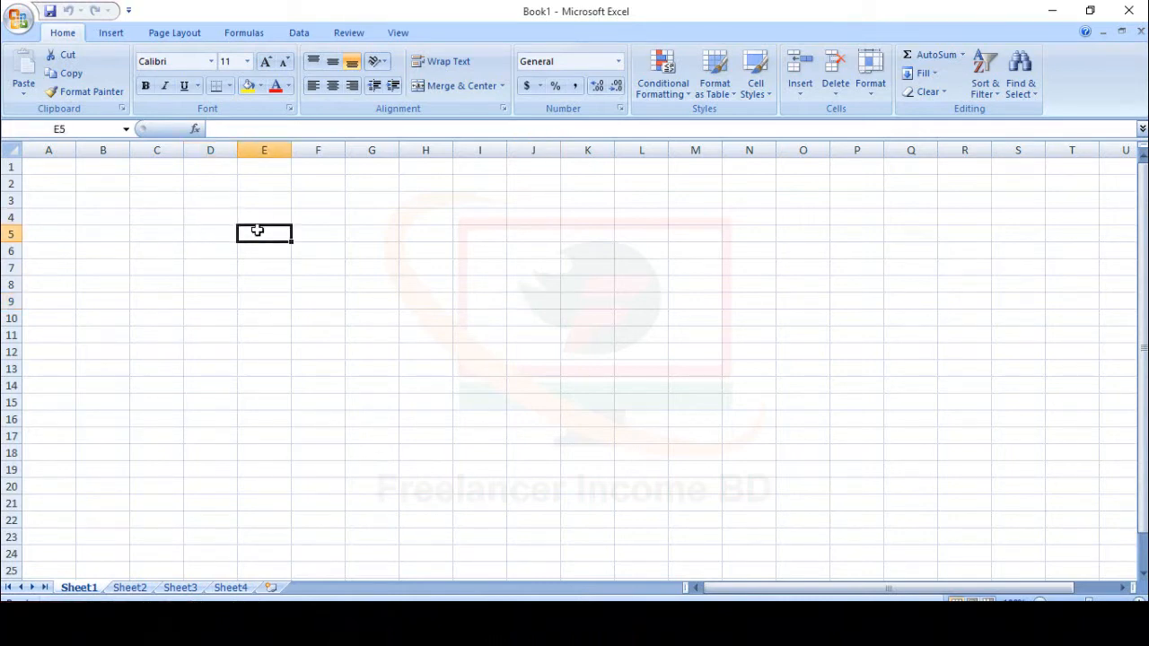
click(358, 231)
click(194, 218)
click(217, 184)
click(438, 322)
click(171, 322)
click(149, 228)
click(323, 271)
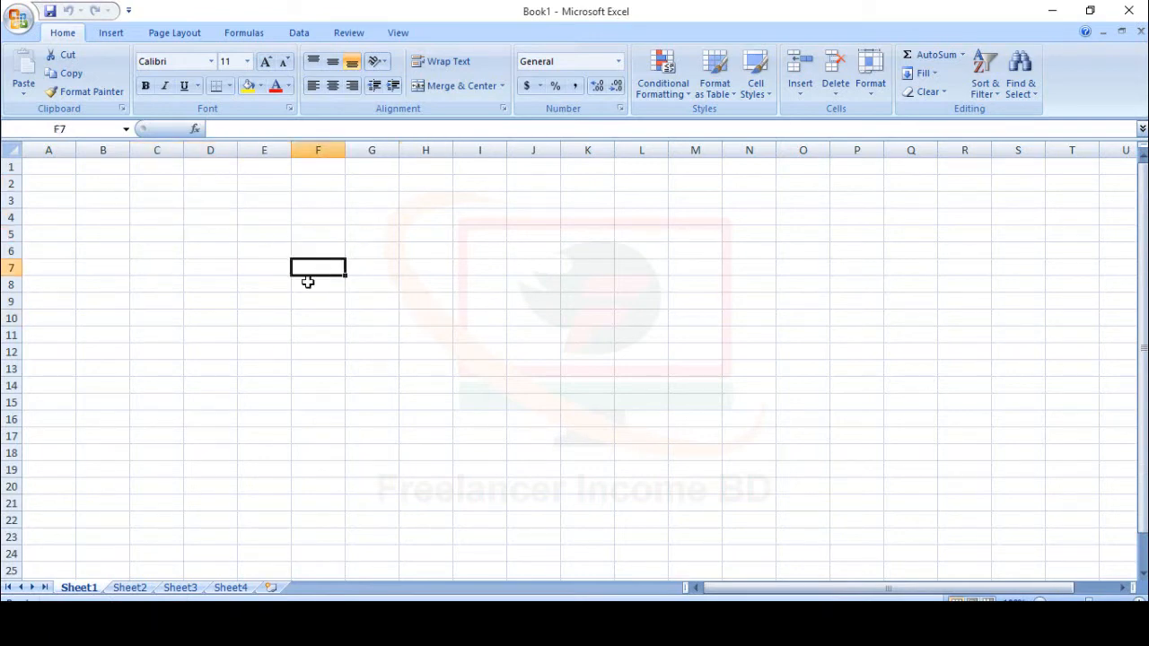
- Select cells E10, L12, J23, G18, A2 and B2 in turn to read each cell's address
click(272, 321)
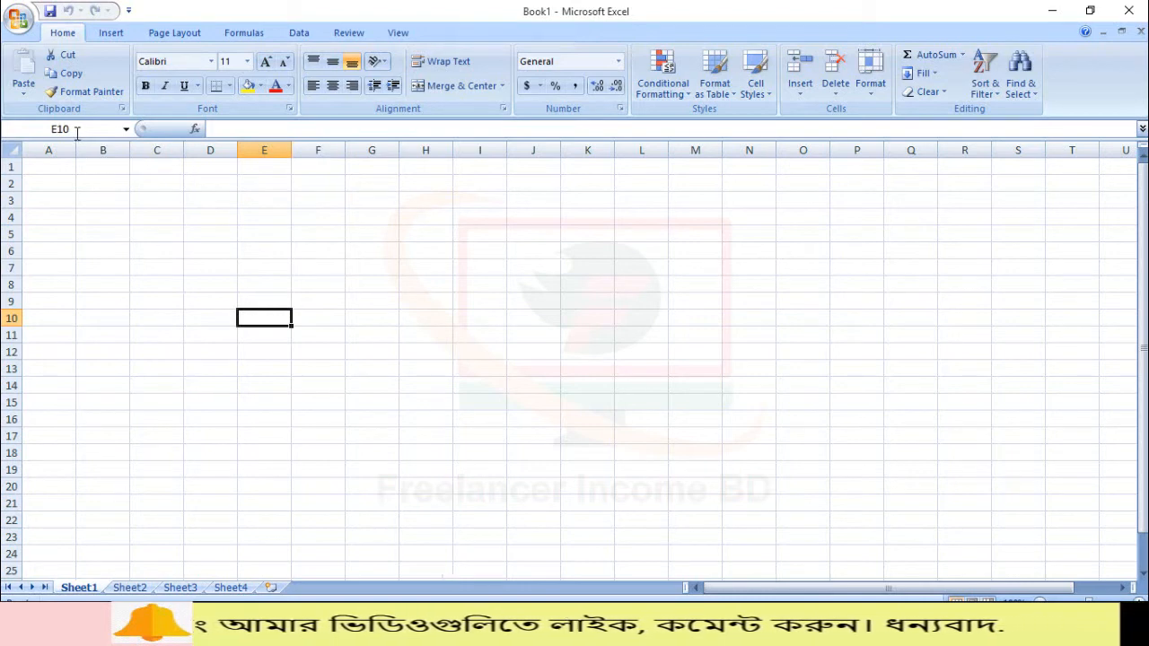
click(664, 352)
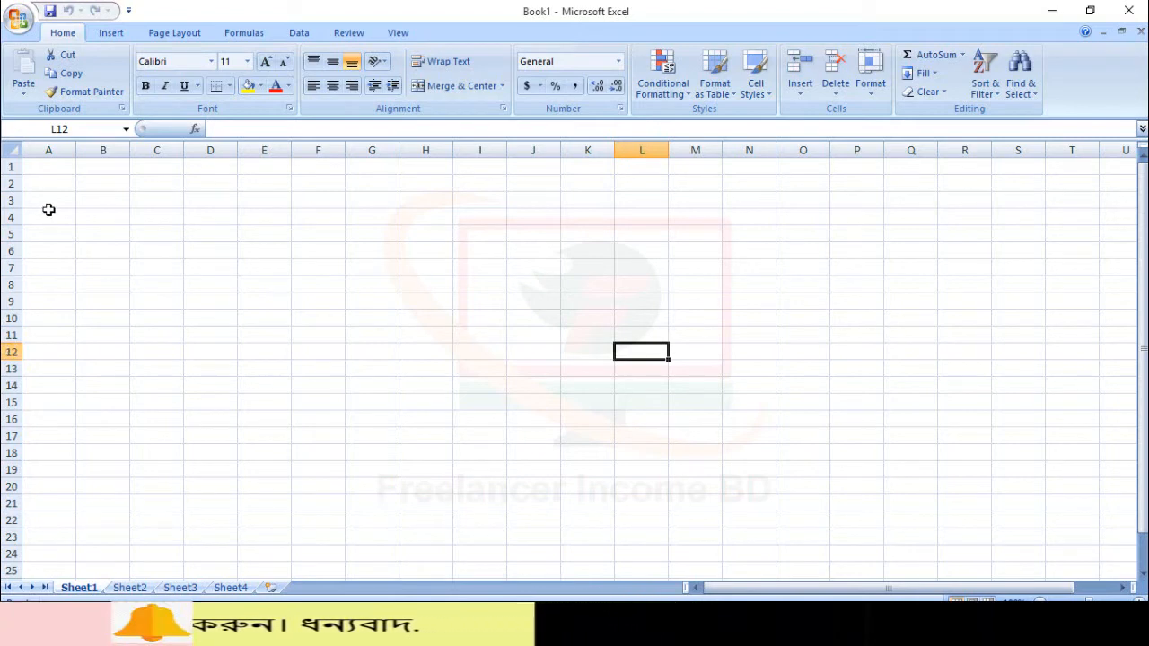
click(542, 530)
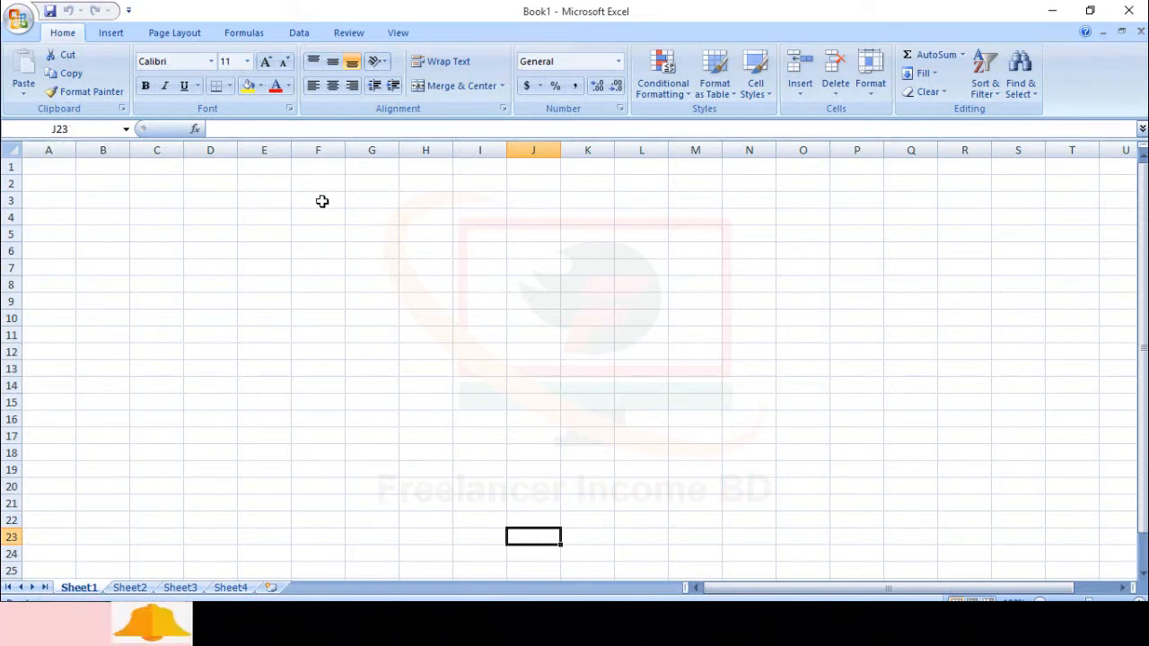
click(370, 450)
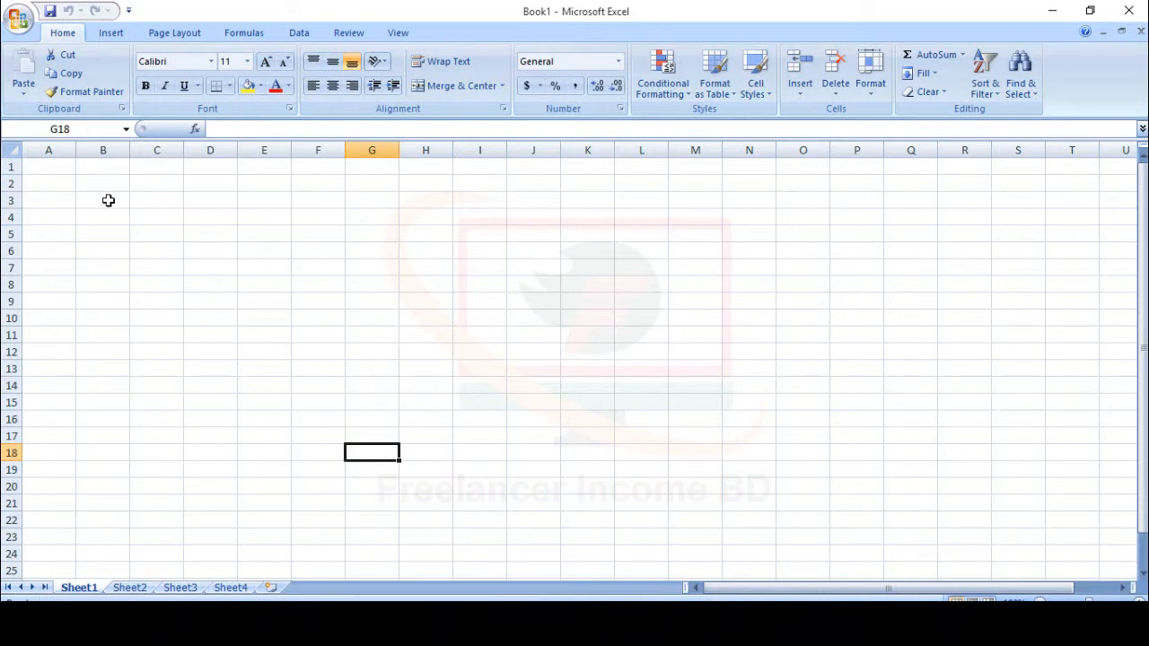
click(48, 184)
click(115, 186)
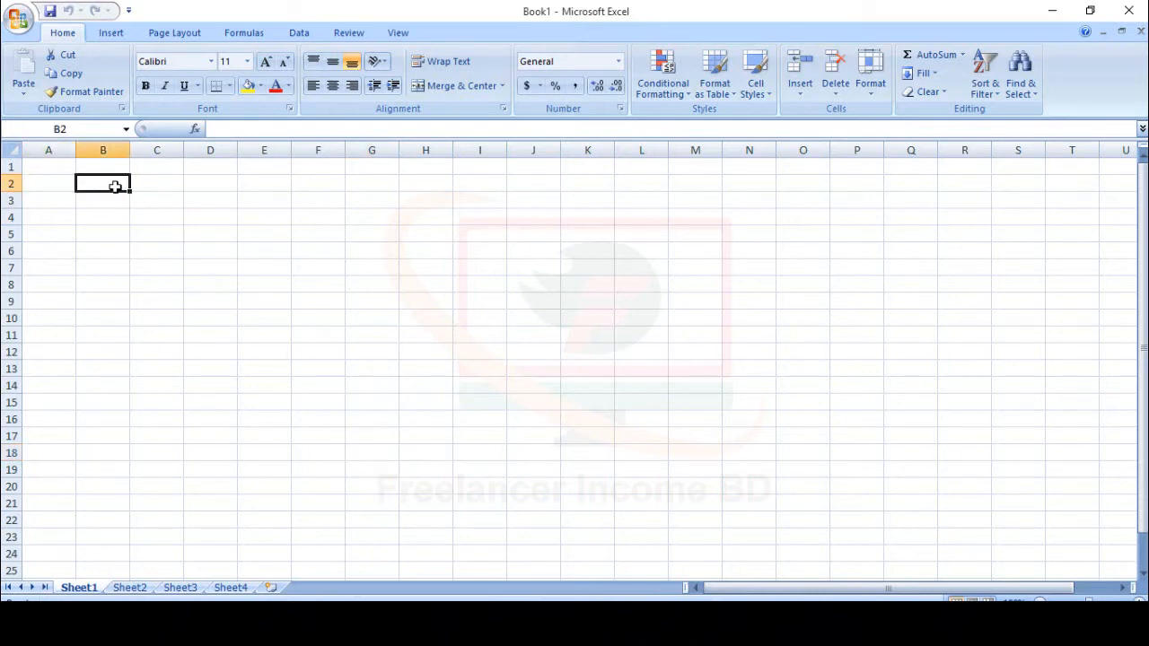
- Enter the text "Rj knowledge tv" in cell C2
click(163, 184)
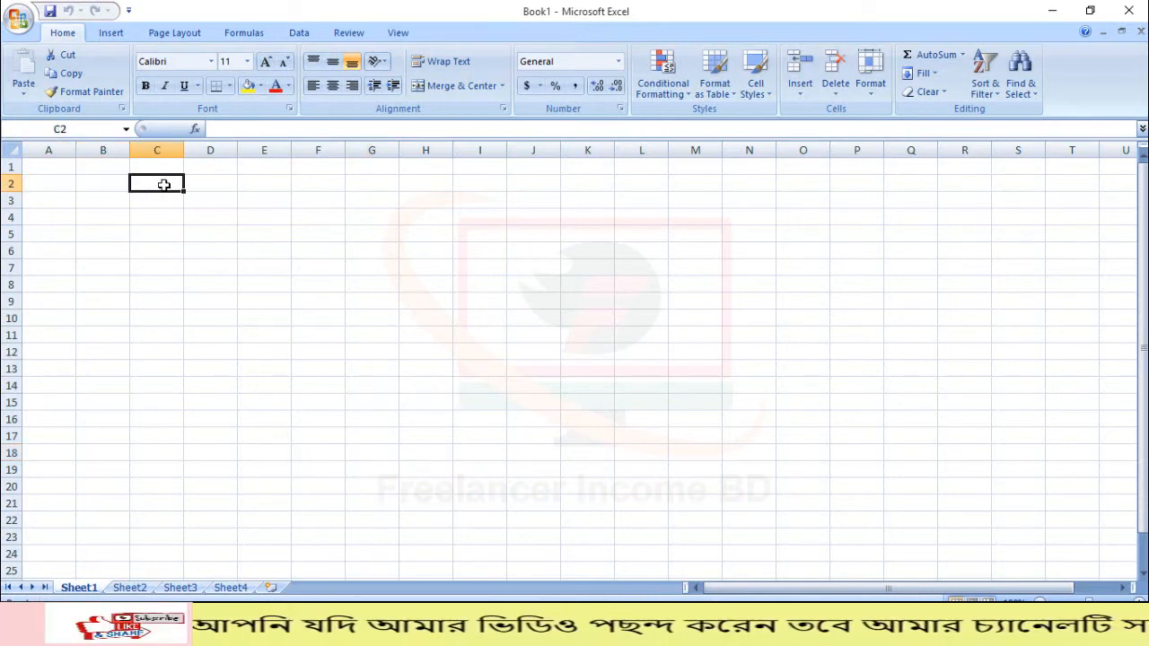
double_click(167, 184)
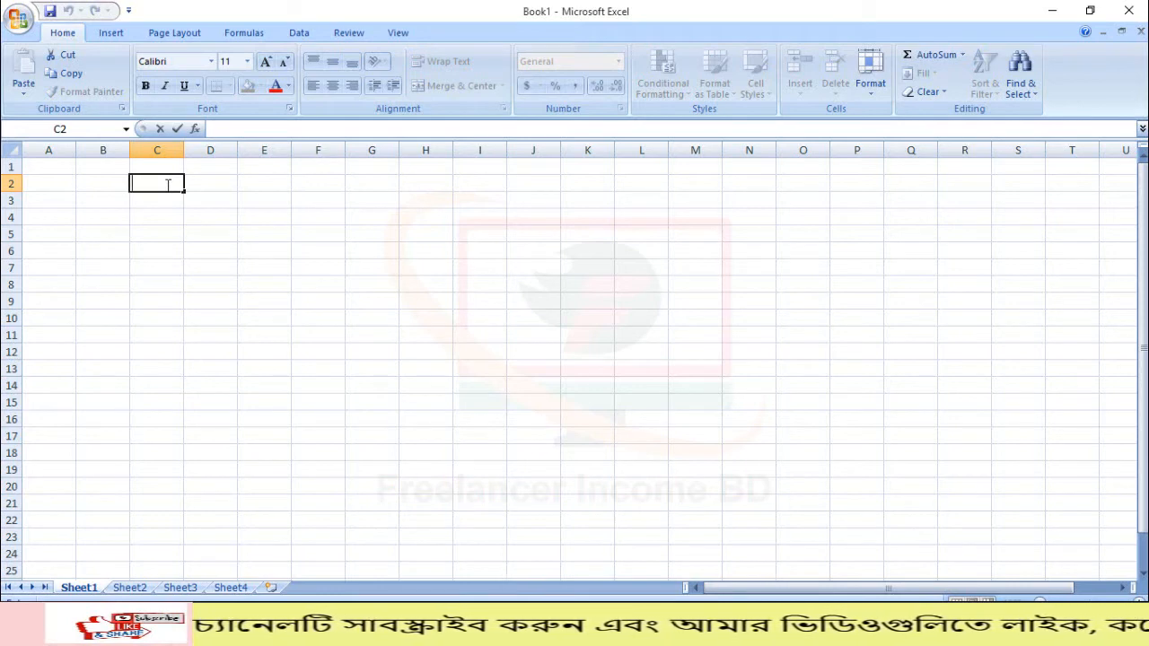
text(R)
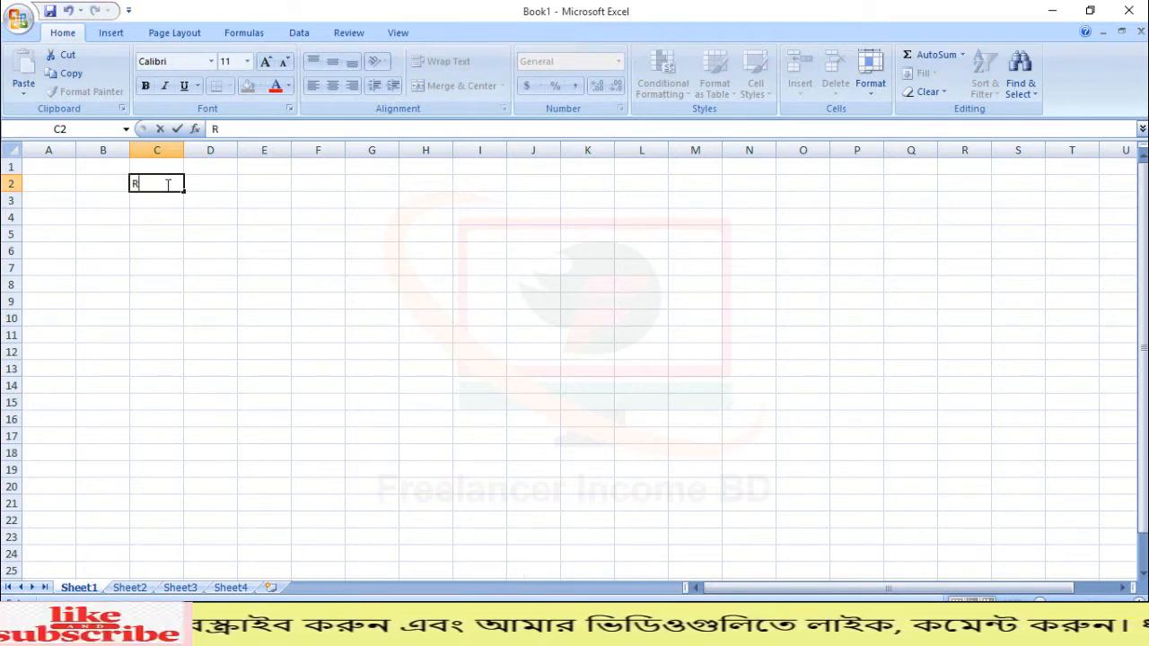
text(j knowledge tv)
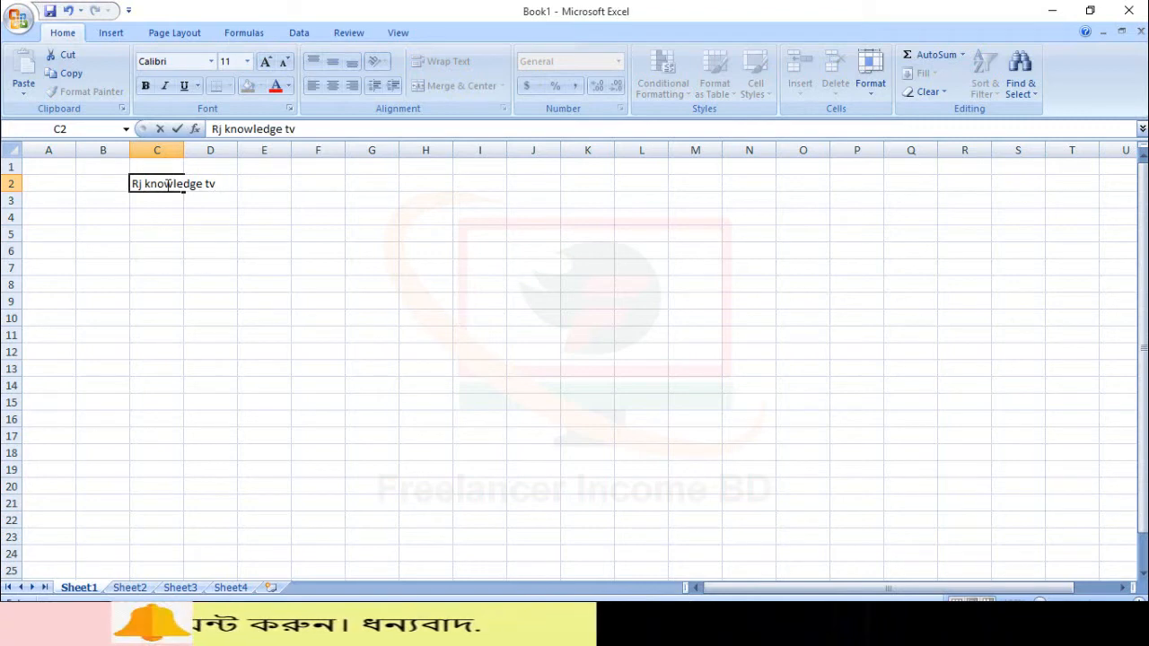
click(183, 235)
- Select cell C2, the empty cell E6 and C2 again to compare their contents in the formula bar
click(180, 184)
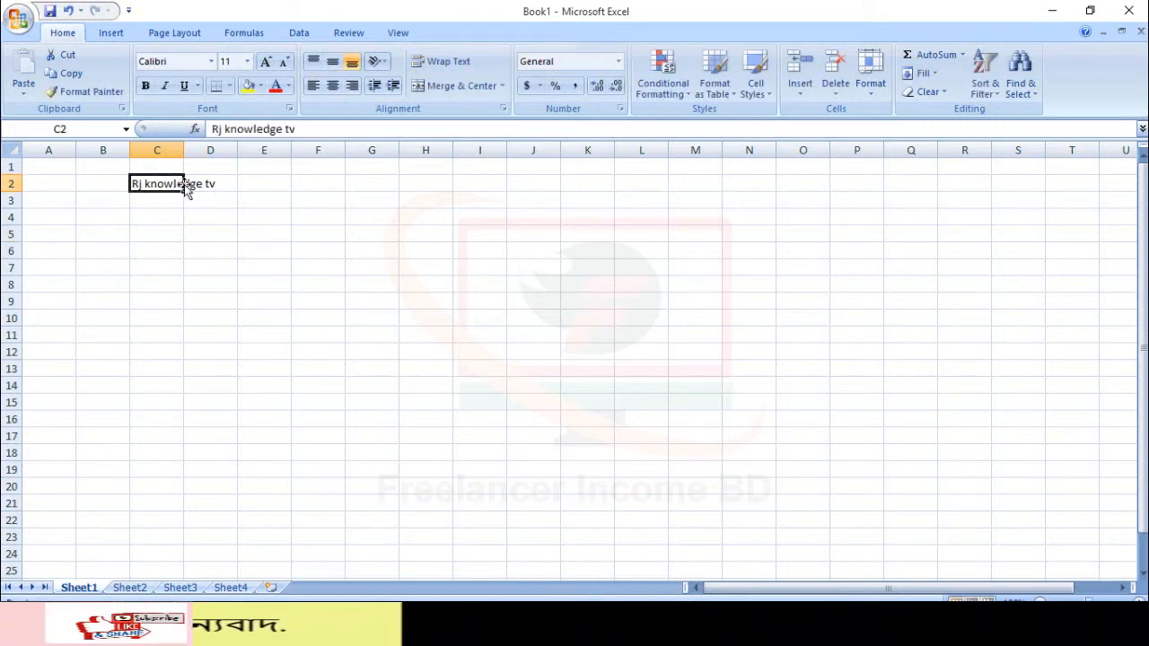
click(345, 132)
click(270, 249)
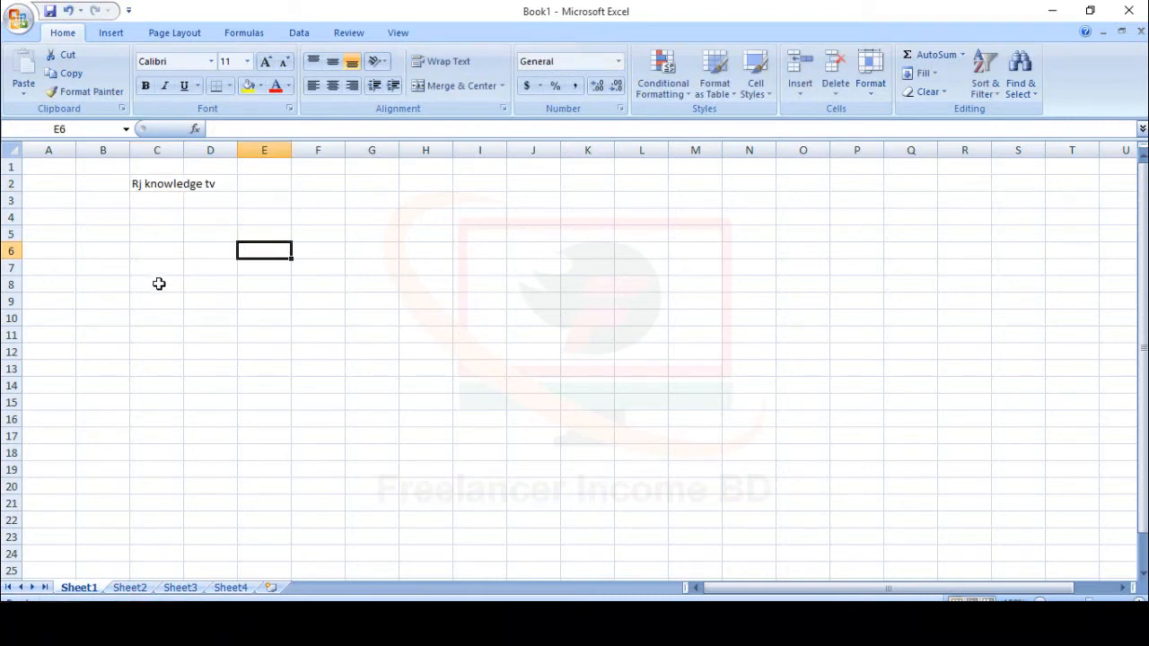
click(162, 183)
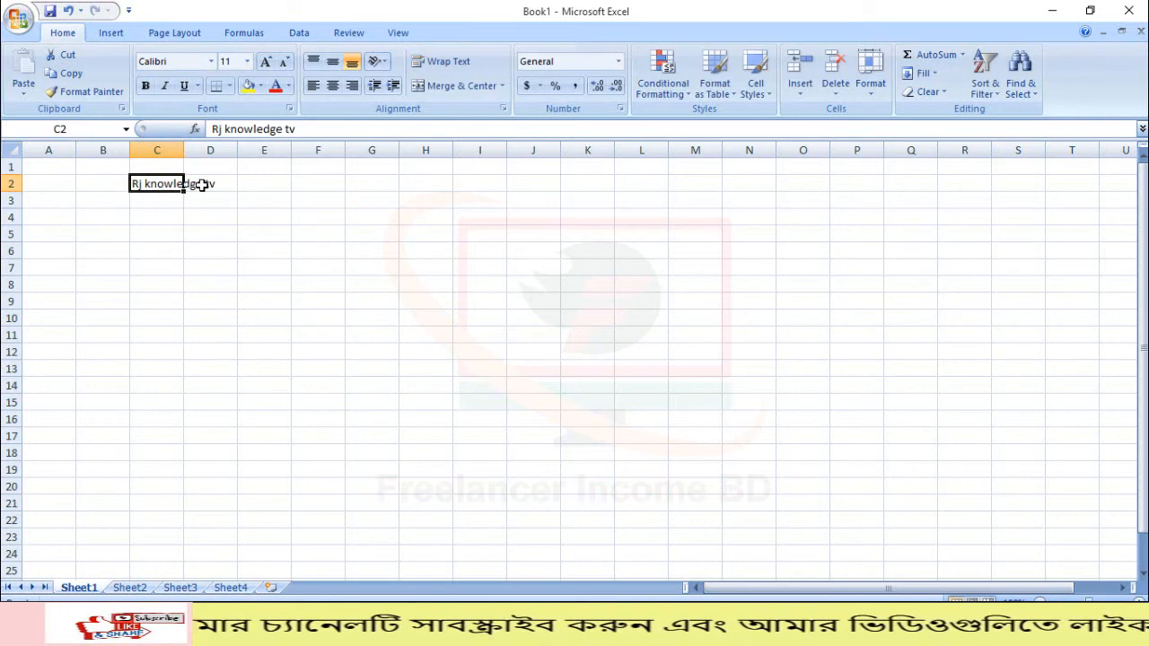
- Enter a person's first name in cell D2, directly beside the text in C2
click(225, 216)
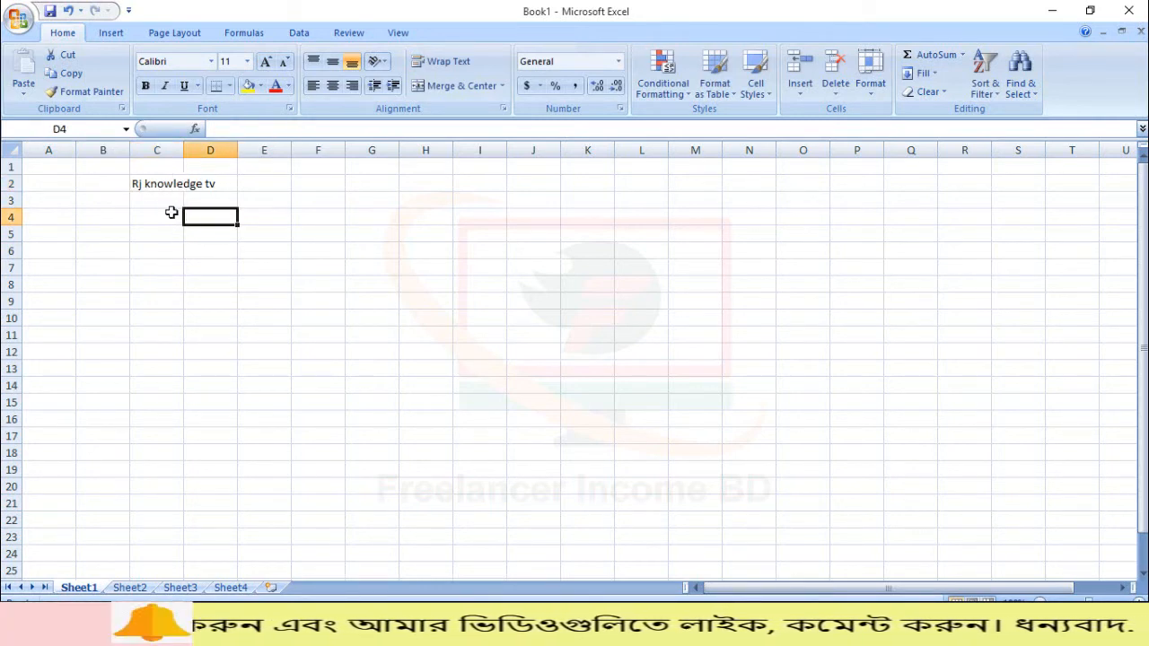
click(210, 182)
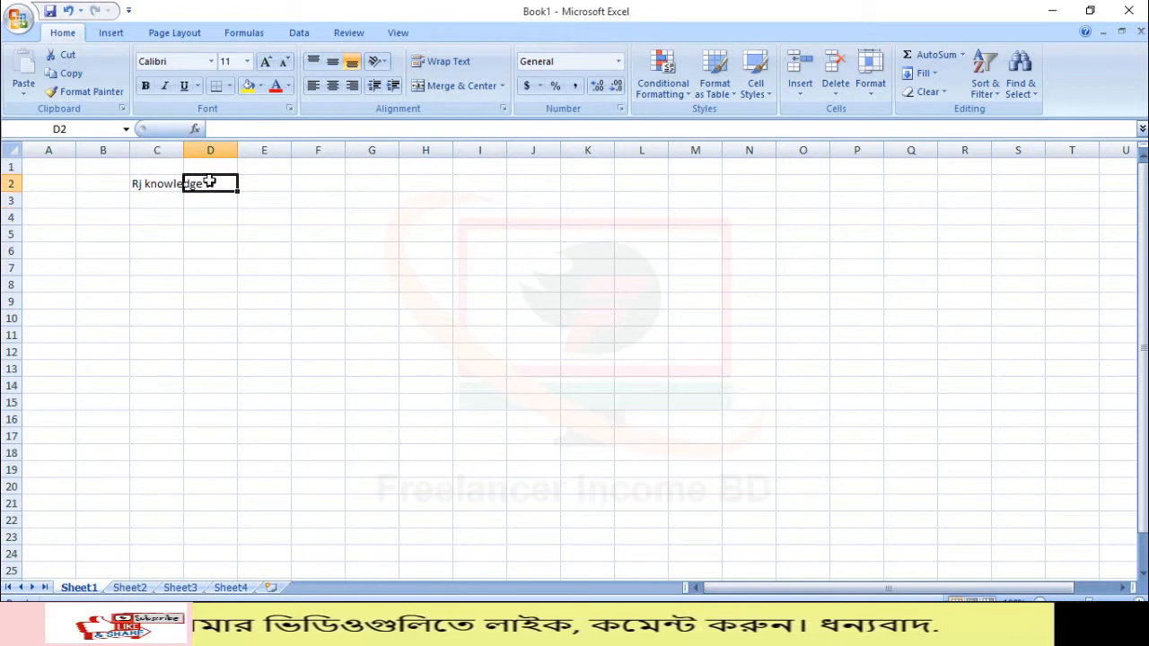
double_click(210, 183)
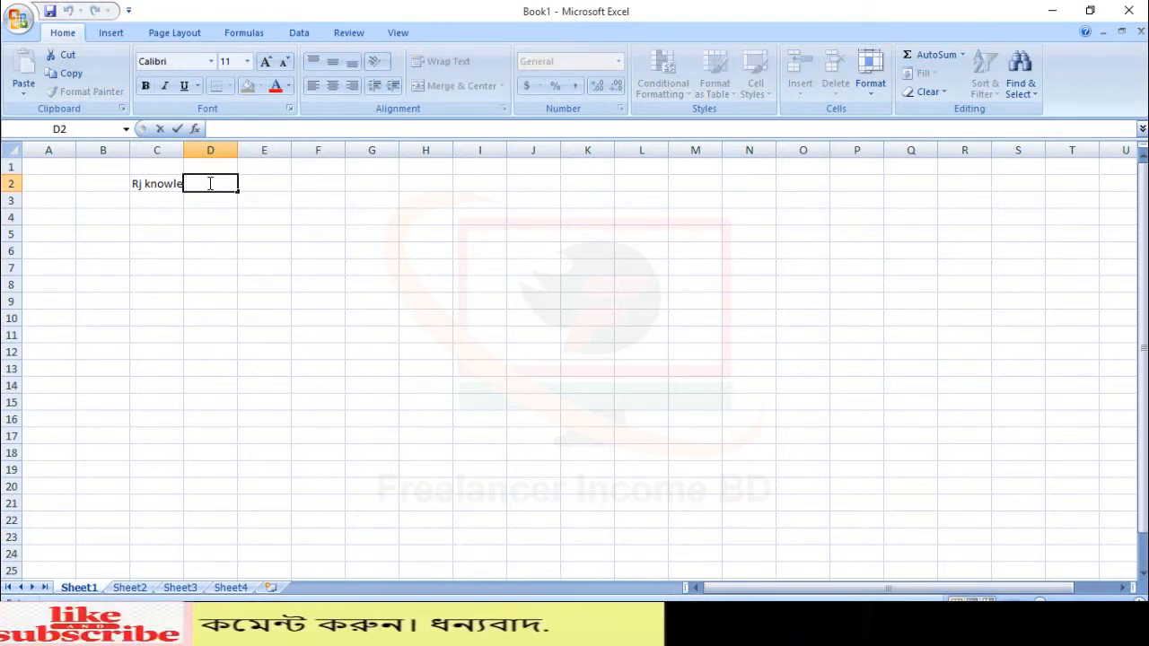
text(Rana)
click(206, 214)
click(169, 228)
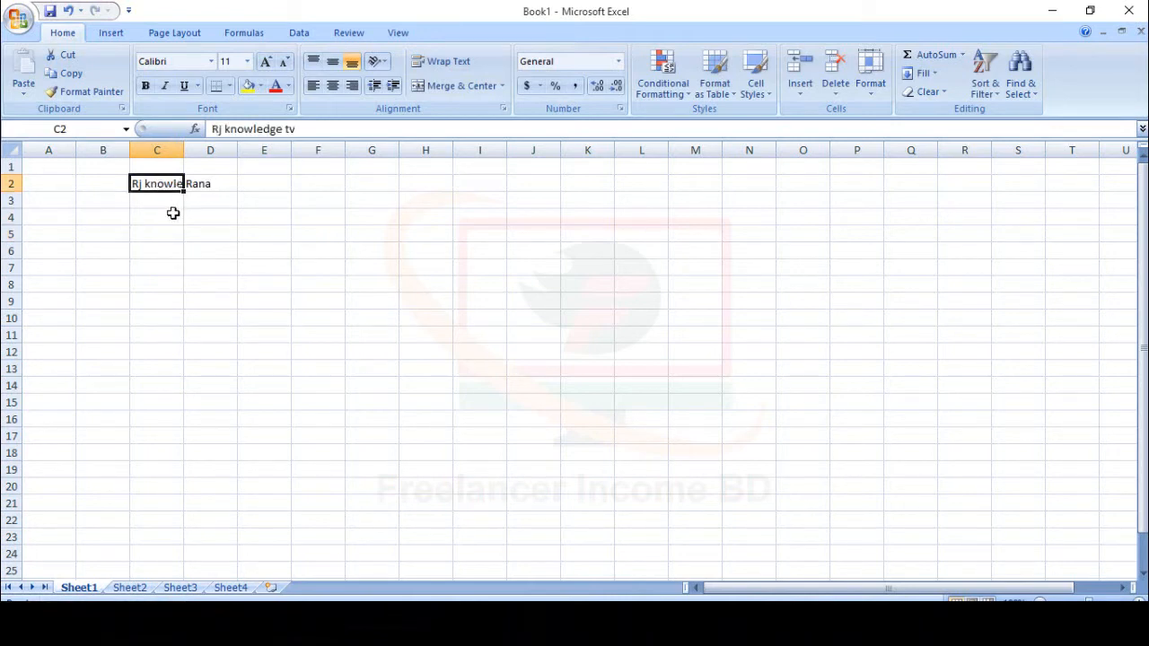
- Open cell C2 for editing to view its full text, and leave it for empty cells elsewhere on the sheet
double_click(158, 183)
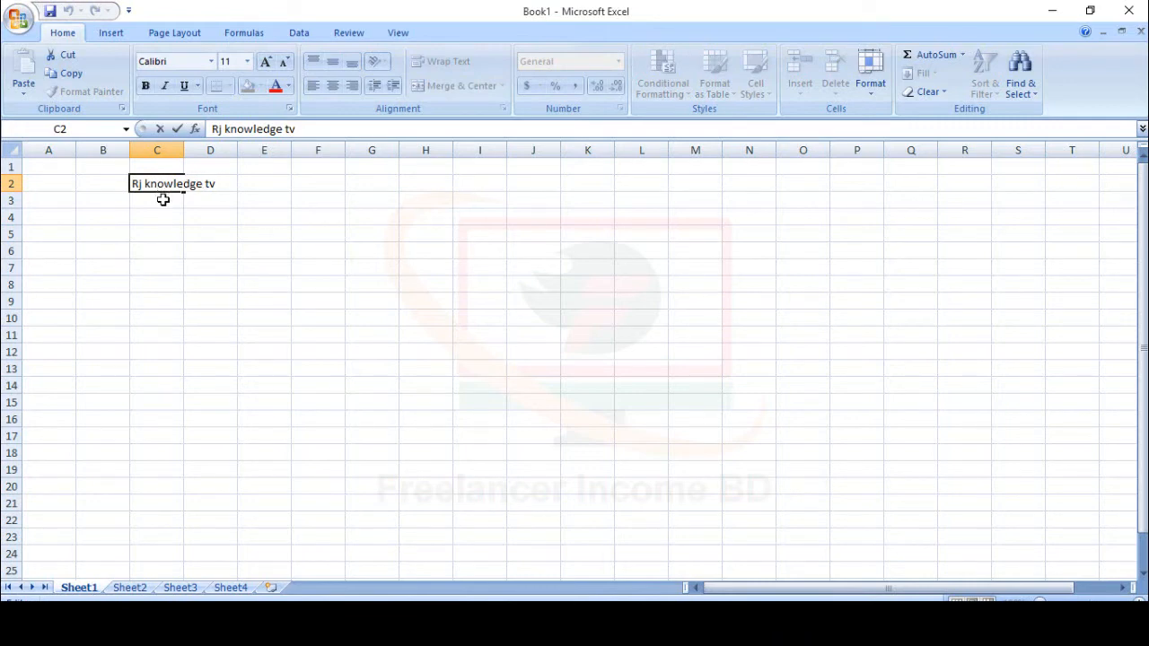
click(164, 200)
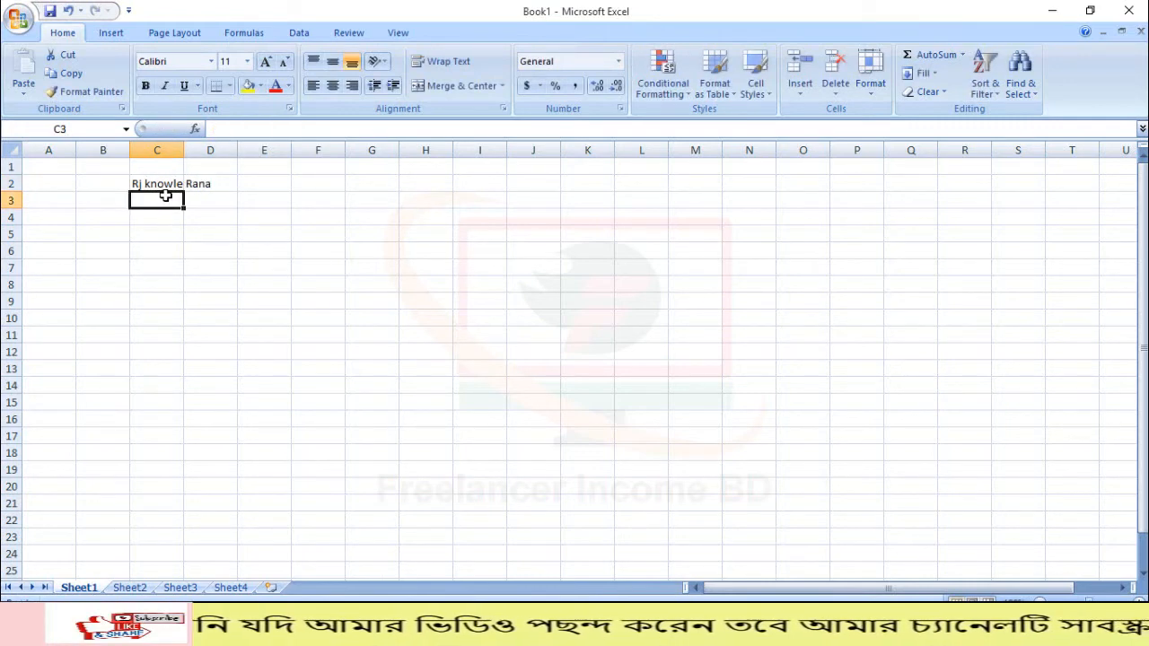
click(147, 249)
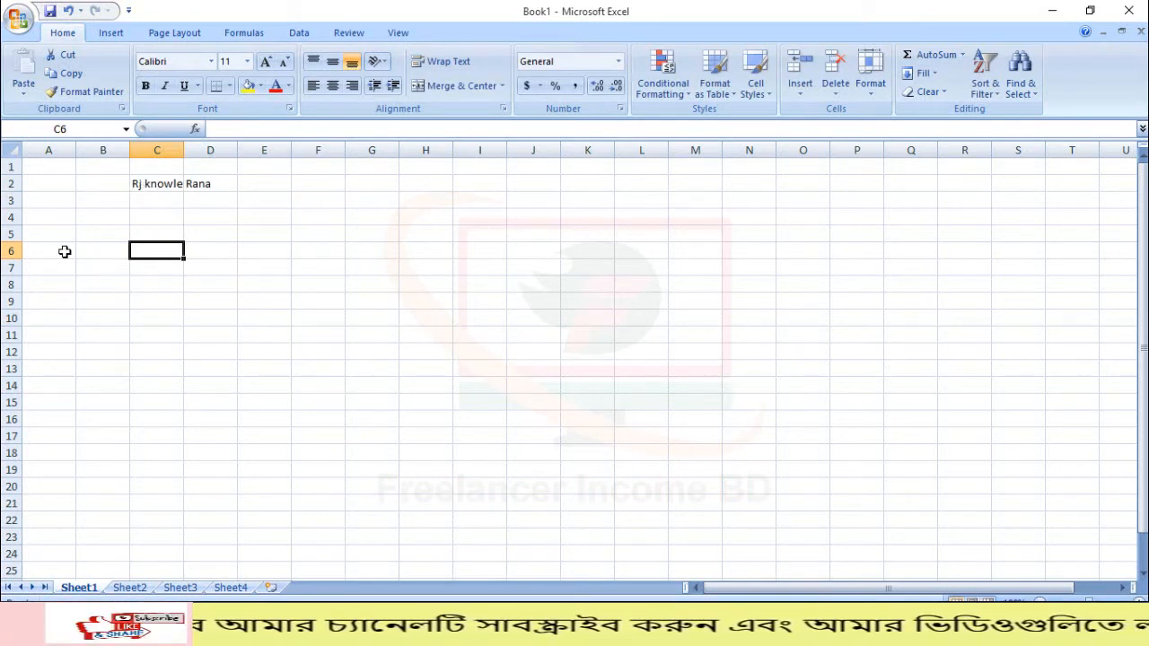
click(90, 167)
click(56, 169)
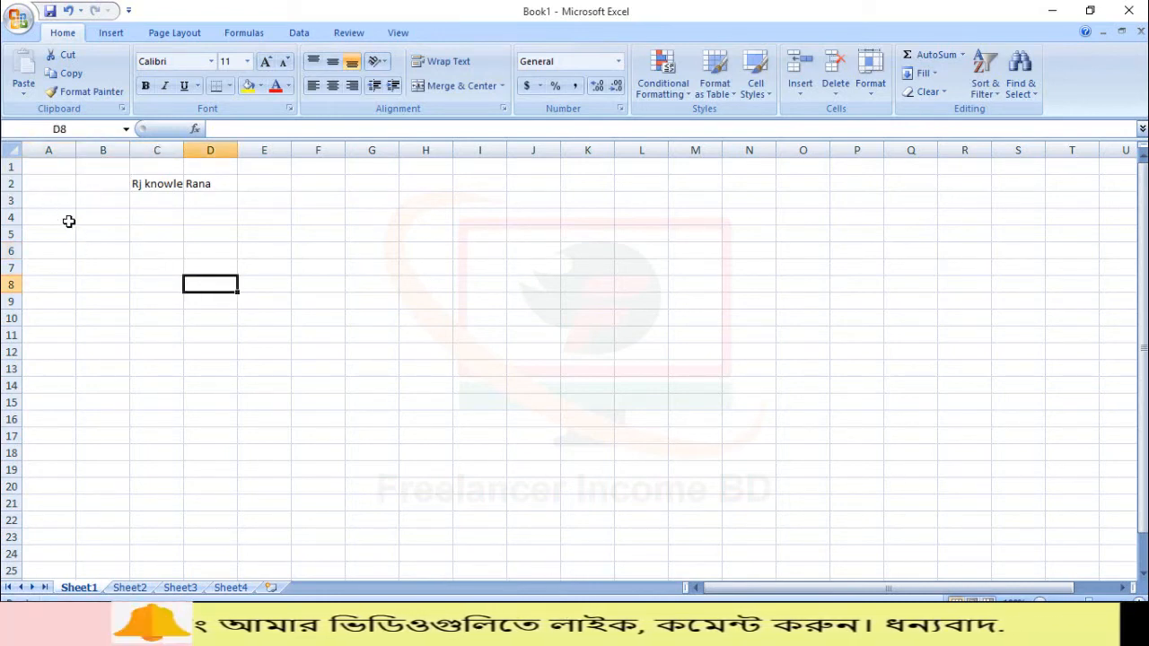
- Widen column C to fit the whole text of C2, and widen column D slightly
click(167, 183)
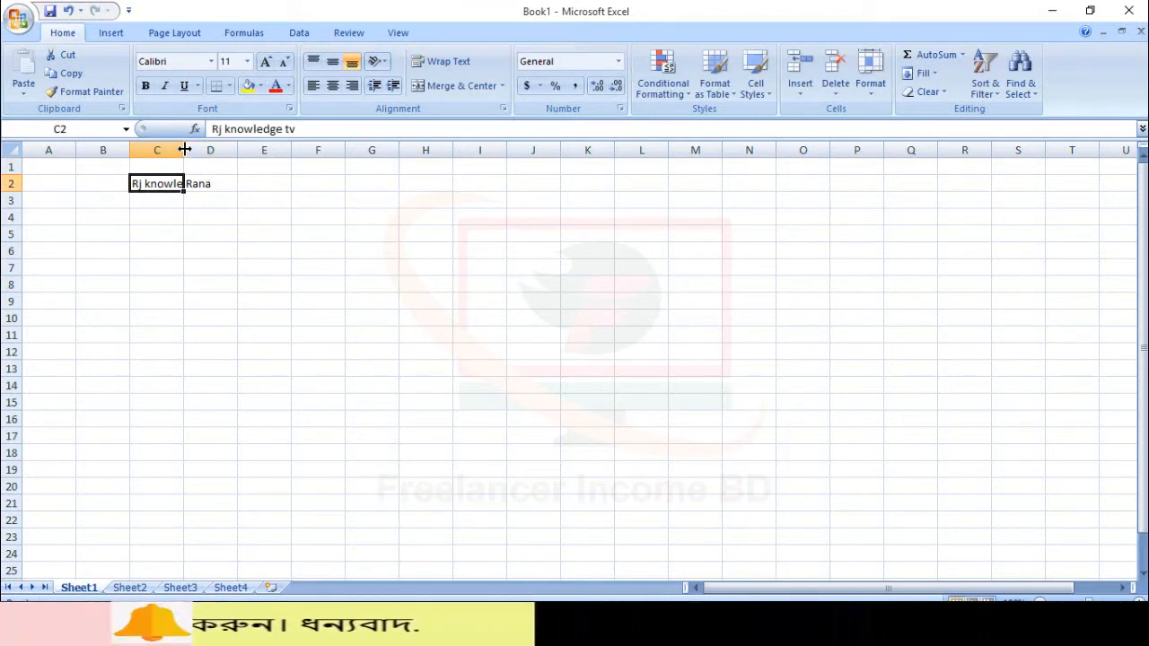
drag(184, 150, 354, 146)
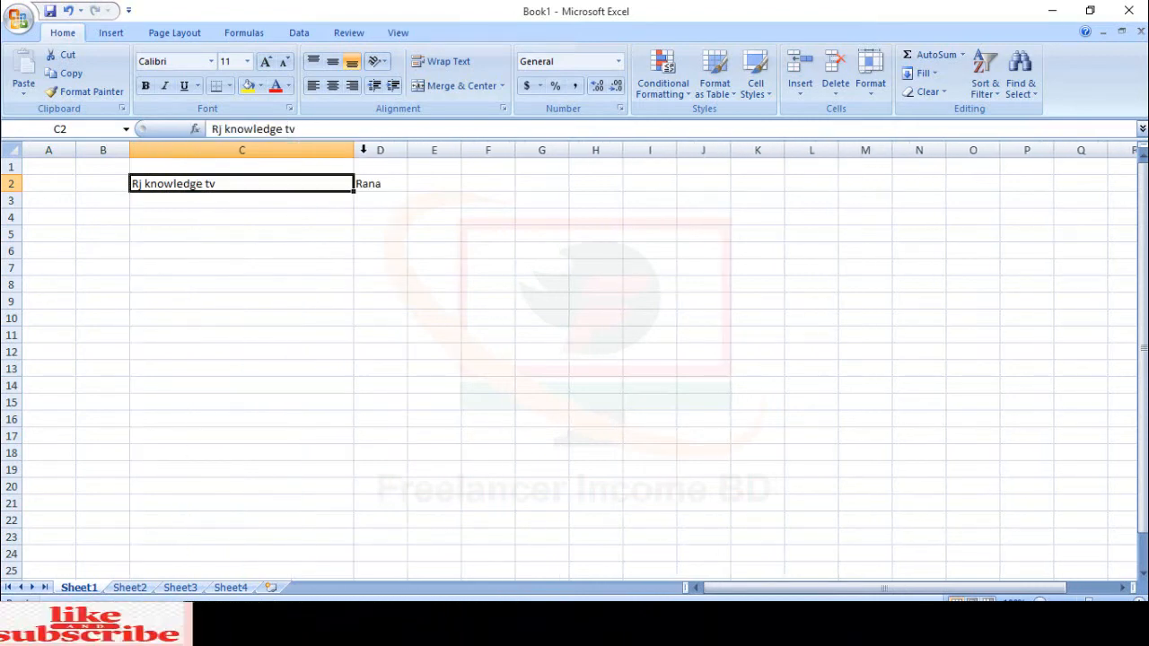
drag(407, 150, 439, 149)
click(383, 162)
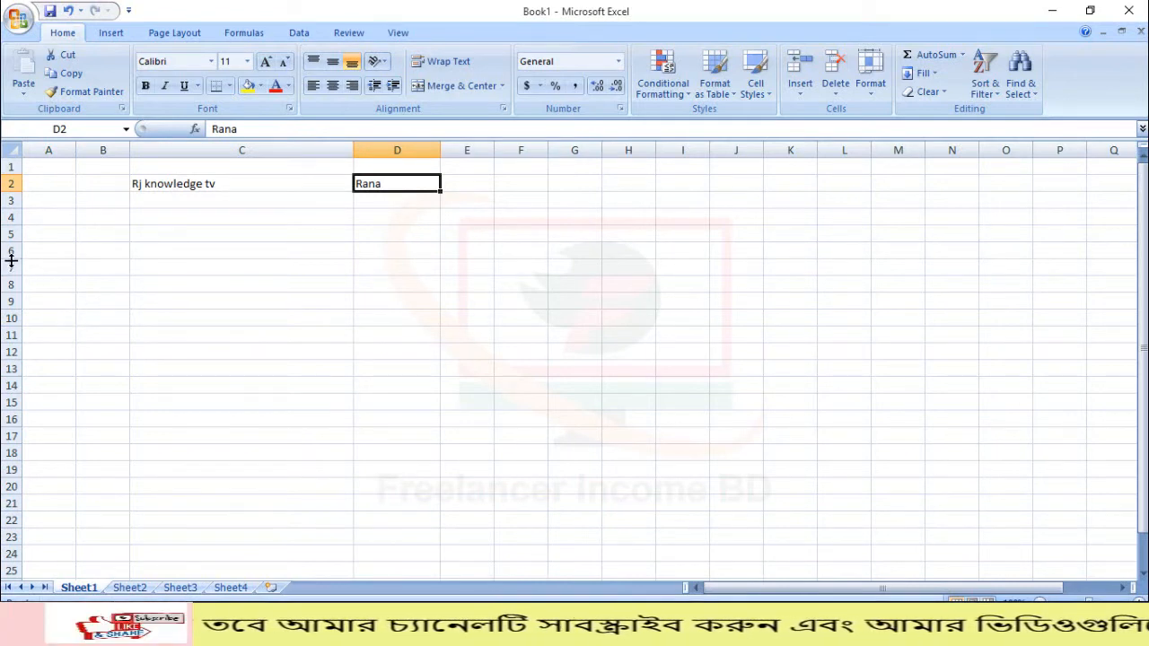
- Increase the heights of rows 6 and 5 to several times that of the other rows
drag(10, 260, 11, 349)
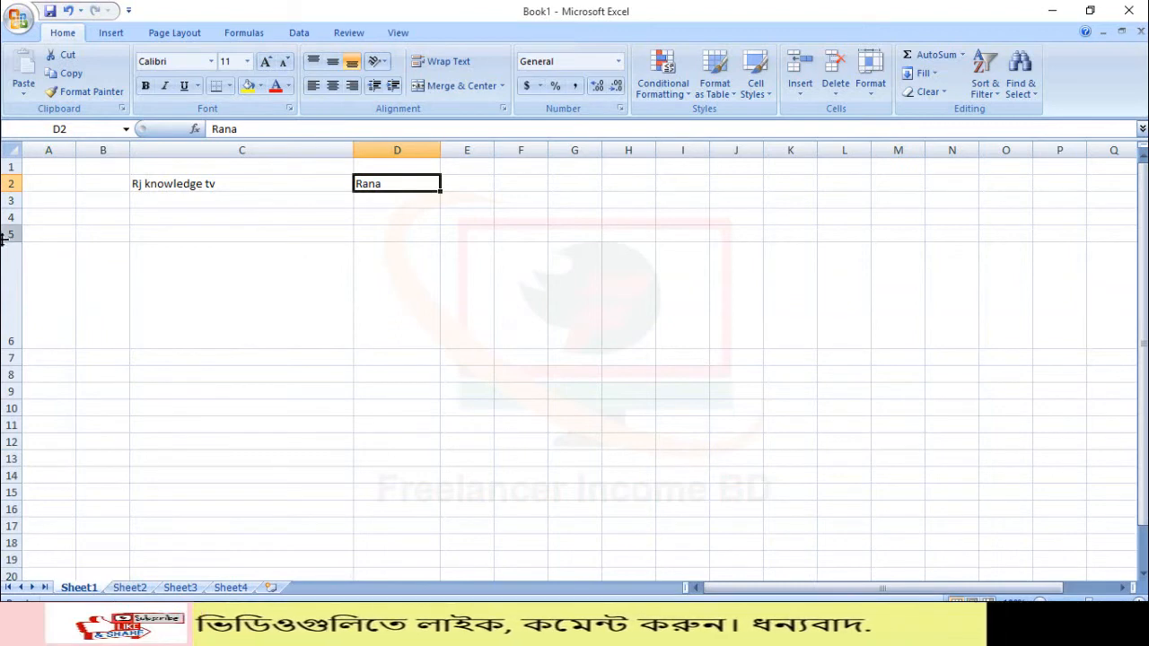
drag(10, 241, 17, 328)
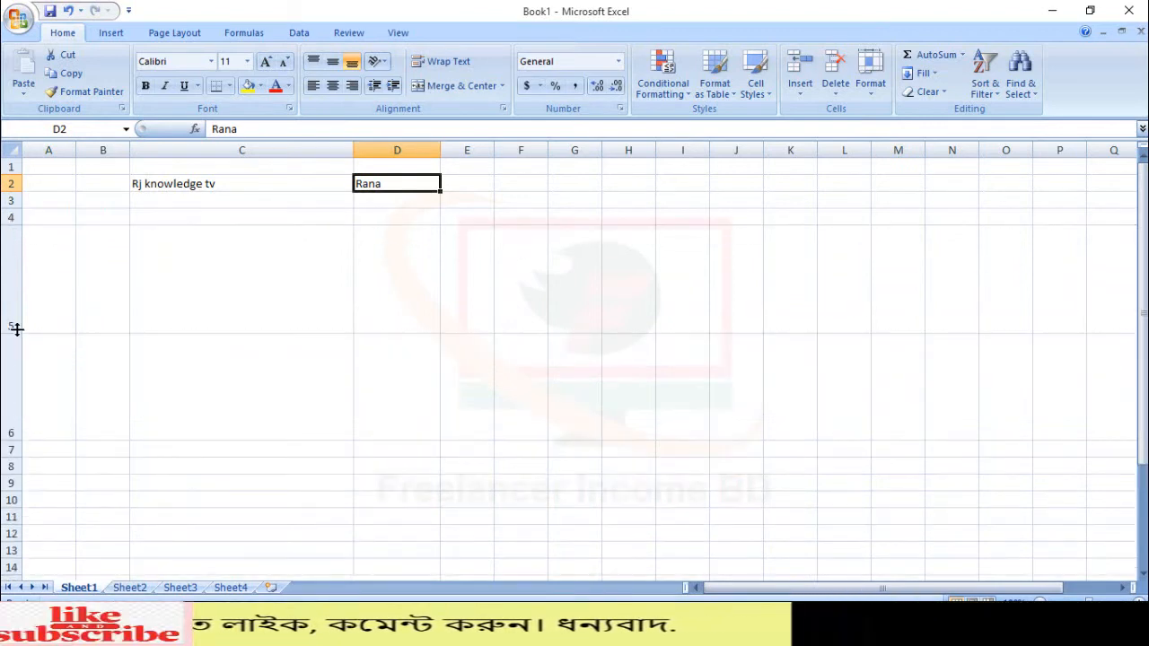
scroll(101, 347, down, 4)
scroll(100, 347, up, 4)
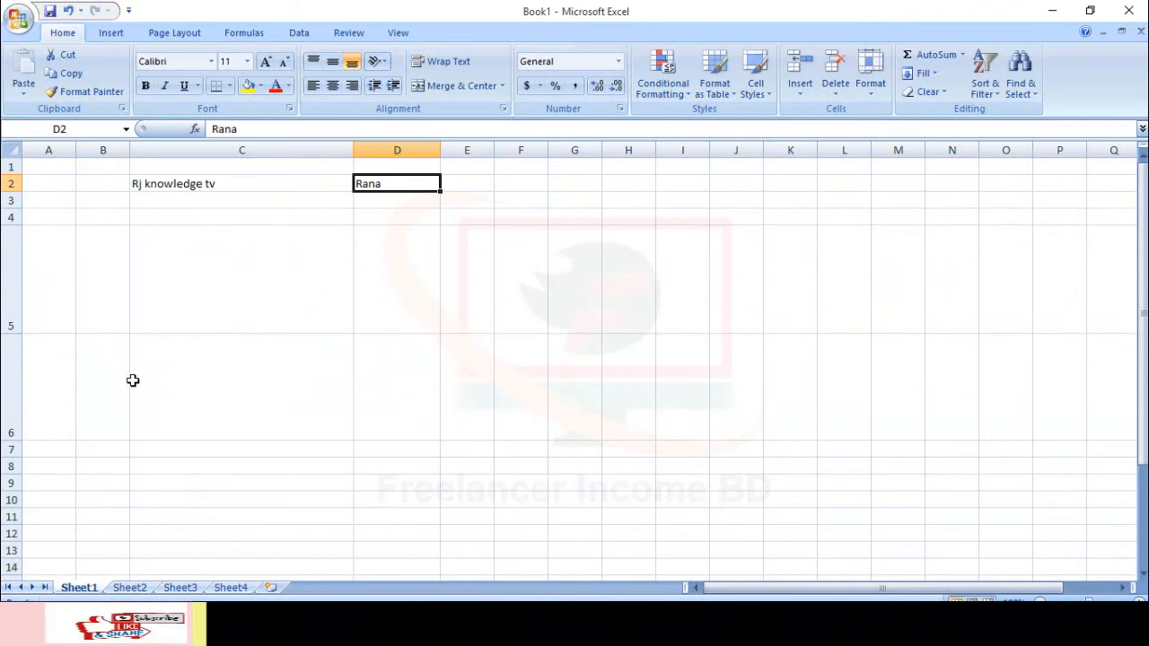
- Reduce the heights of rows 5 and 6 to about that of the other rows
drag(12, 440, 13, 245)
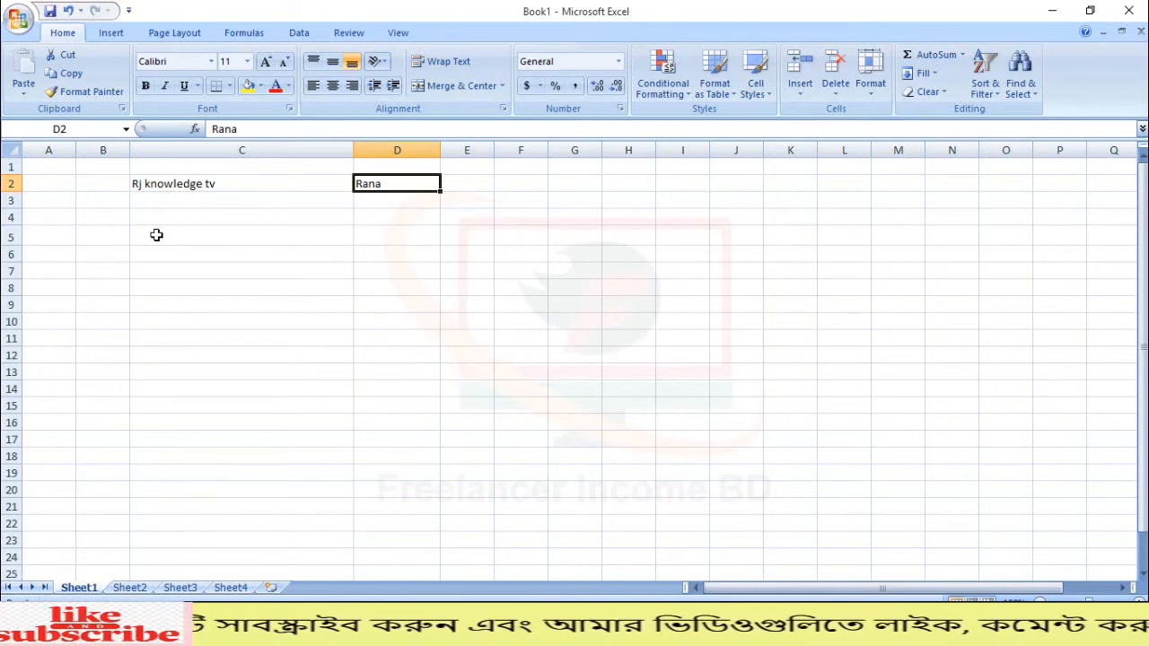
scroll(295, 363, down, 5)
scroll(291, 366, up, 5)
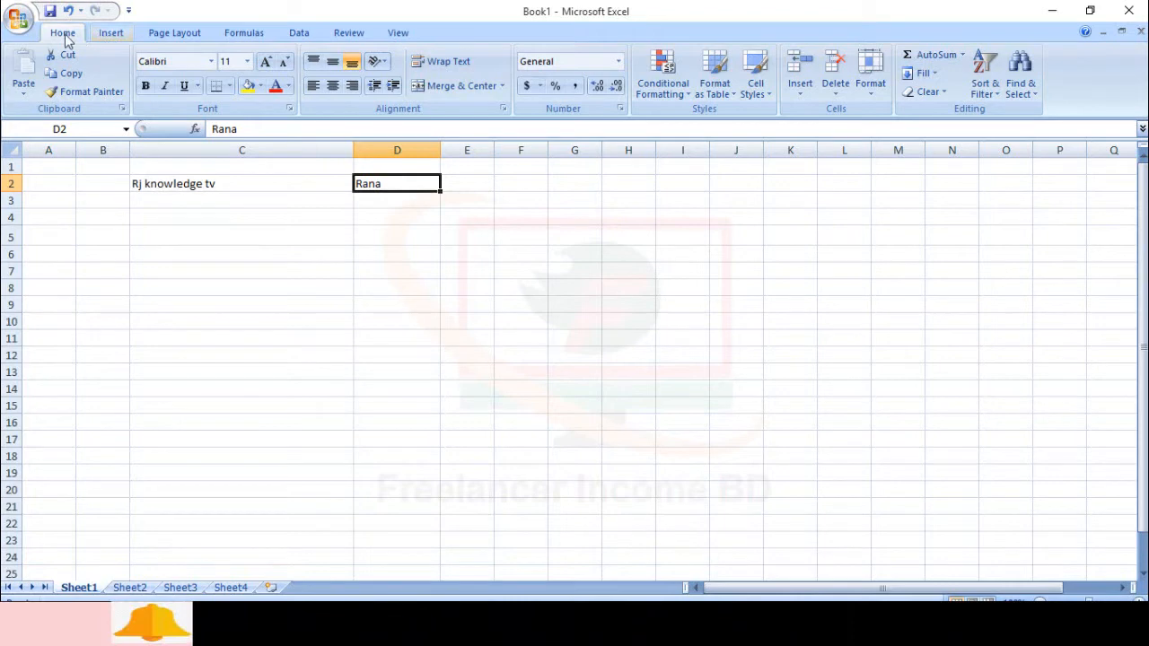
- Examine the Insert, Page Layout, Formulas, Data, Review and View command sets, and return to the Home commands
click(112, 33)
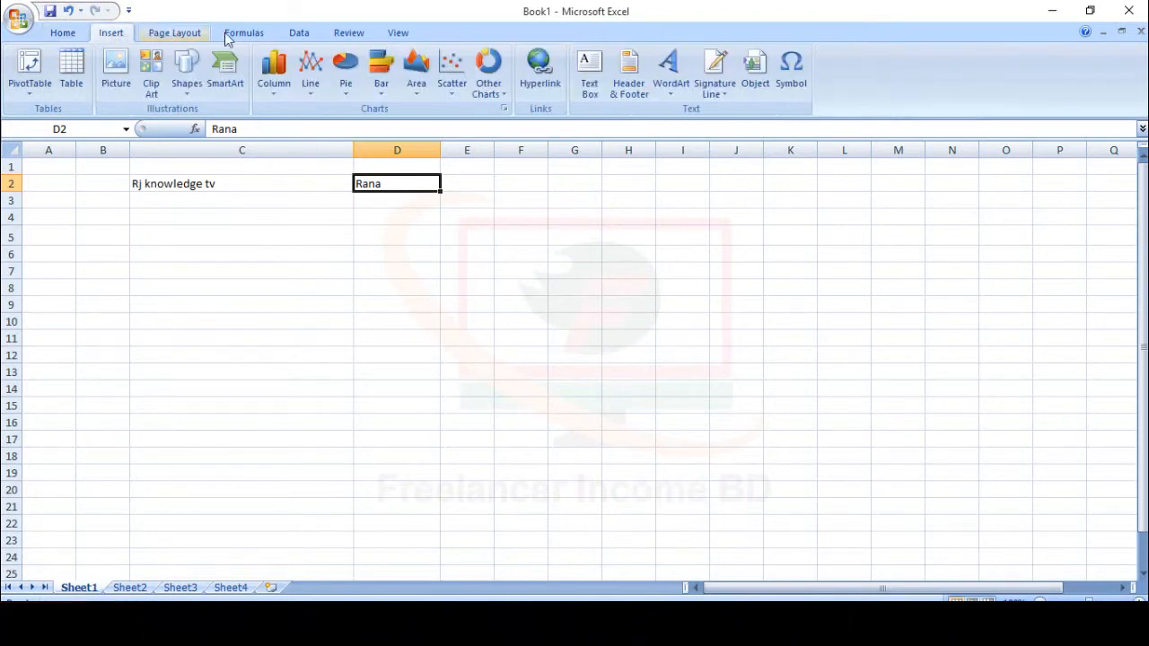
click(191, 36)
click(243, 34)
click(297, 36)
click(341, 37)
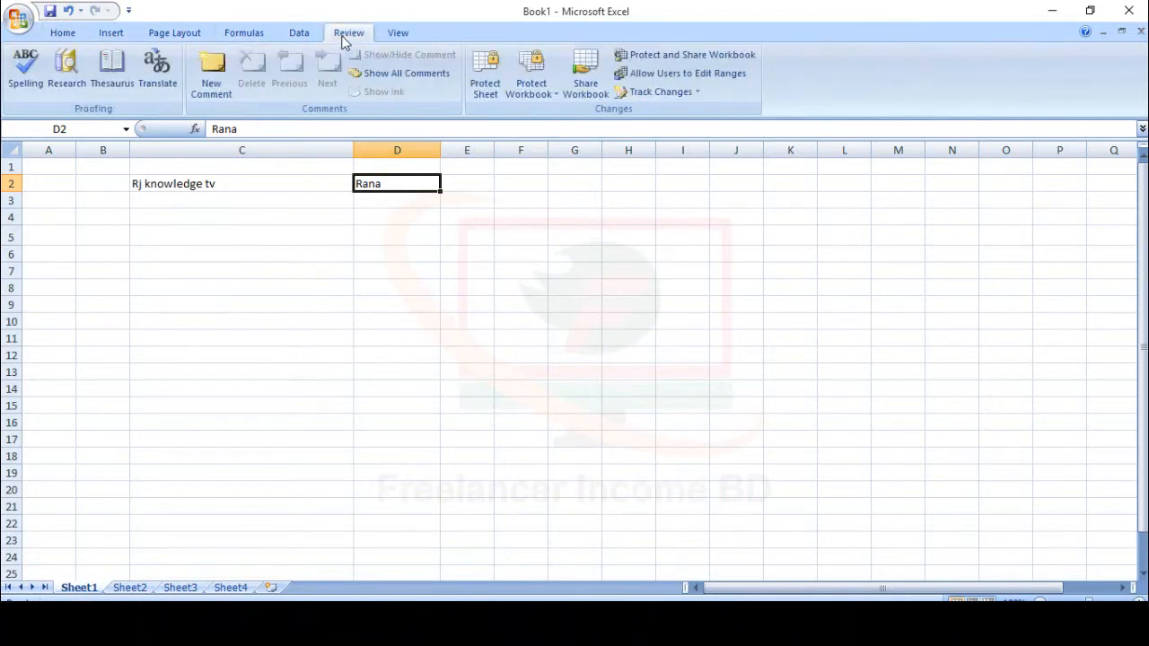
click(400, 34)
click(239, 270)
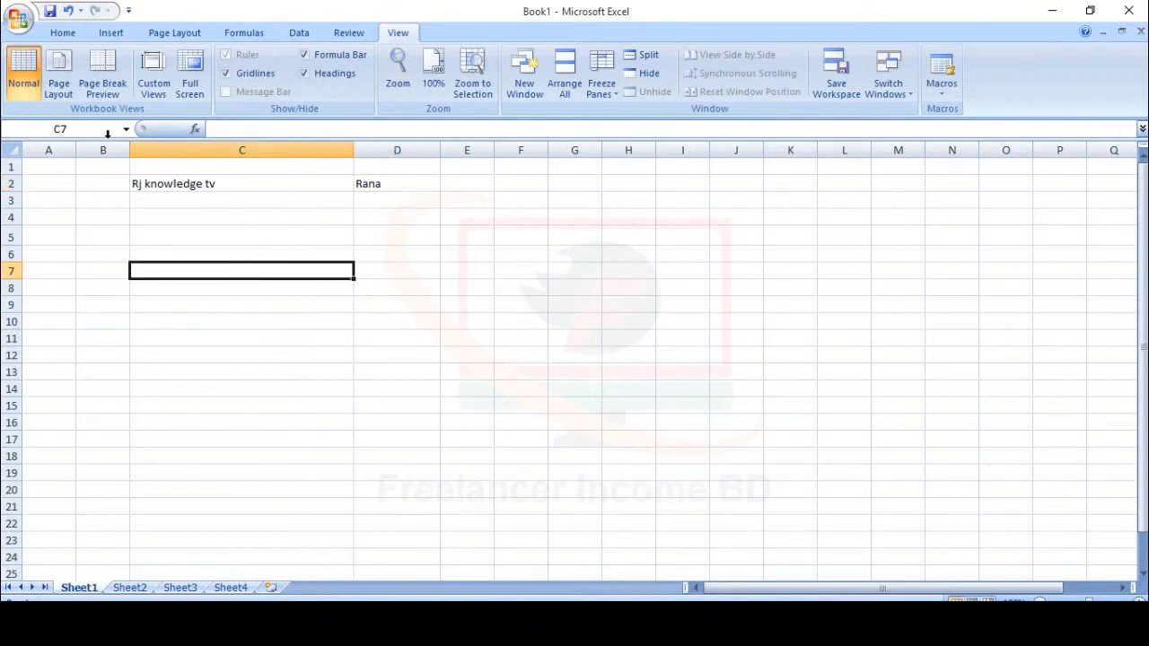
click(377, 357)
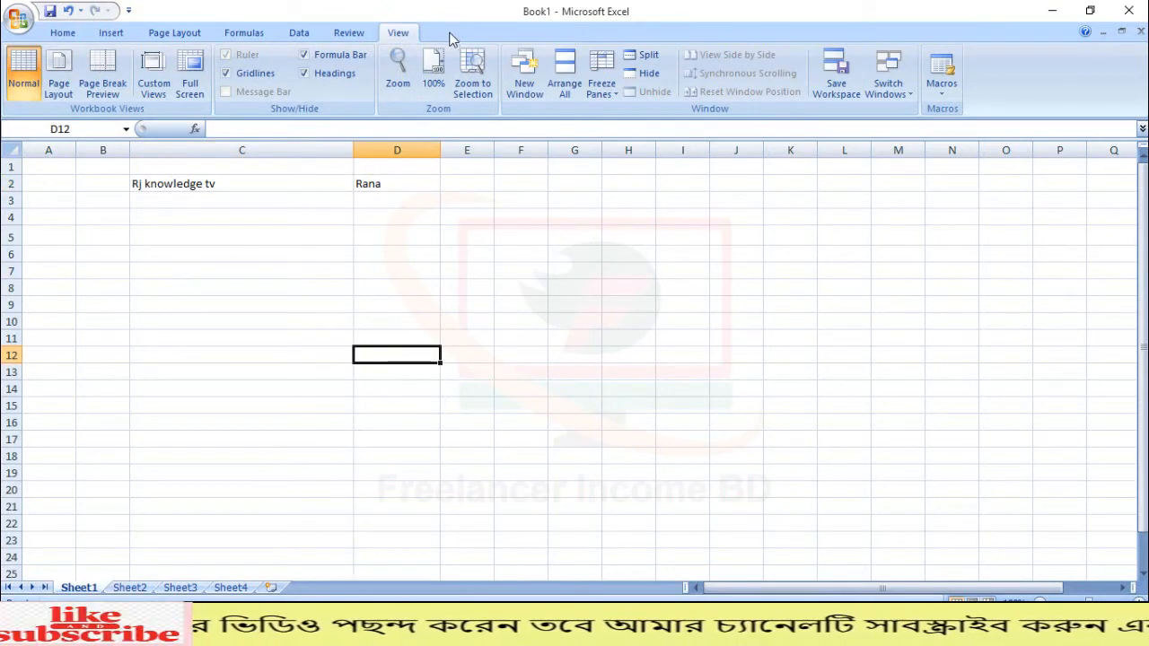
click(63, 33)
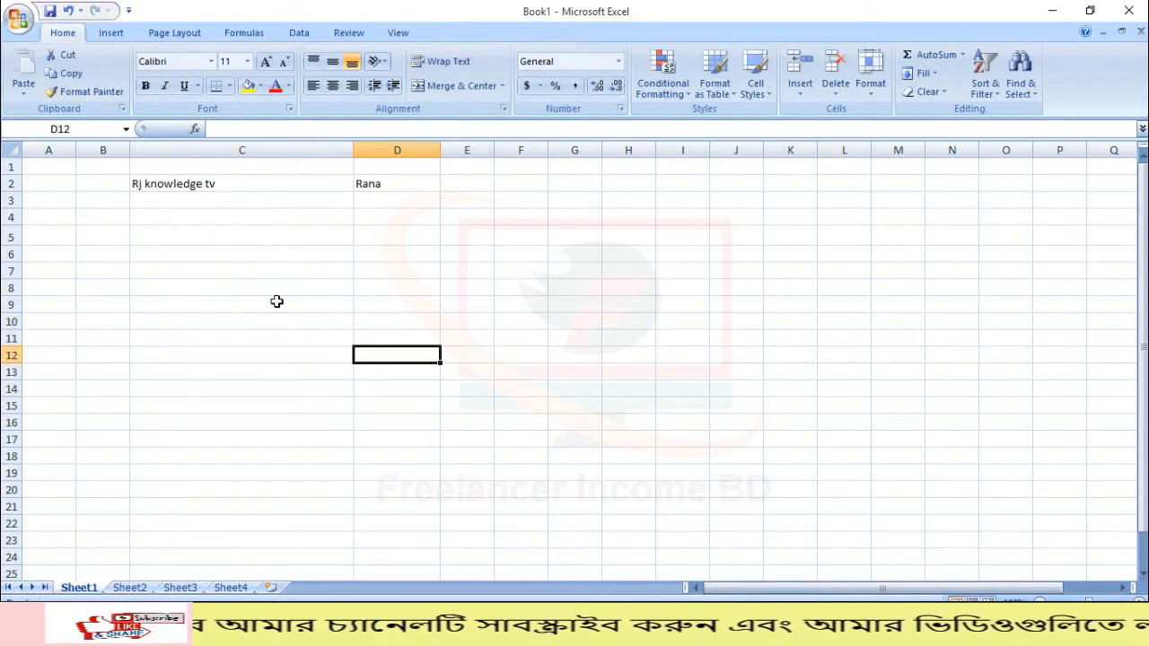
scroll(277, 305, down, 7)
scroll(276, 308, up, 7)
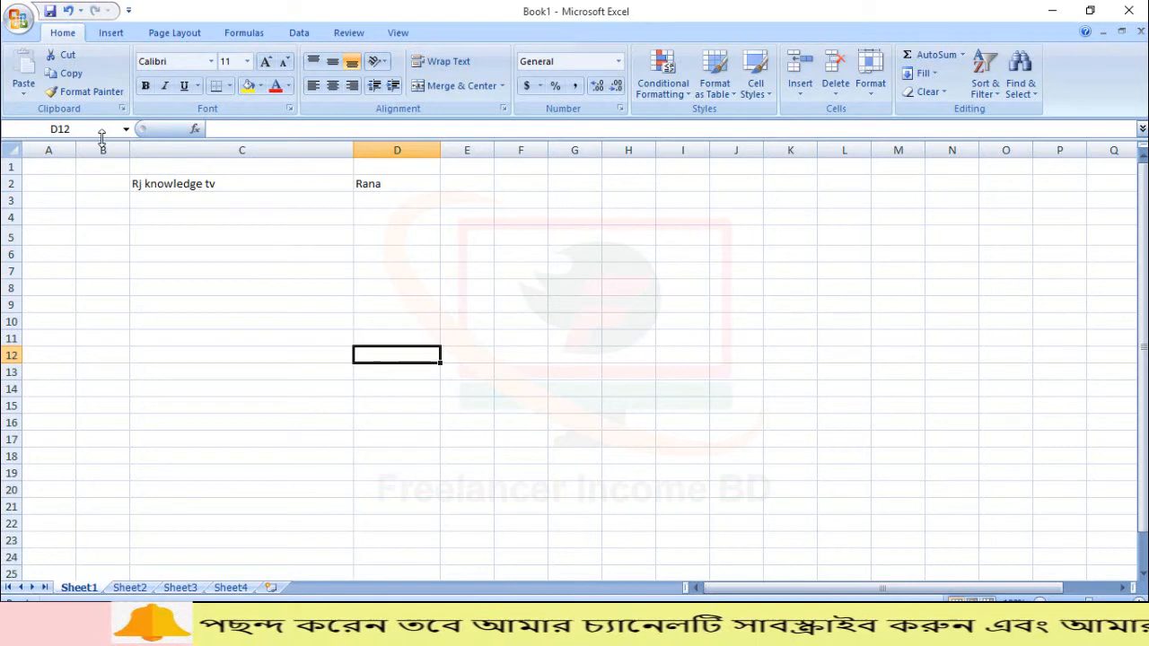
- Delete the text from cells C2 and D2
click(219, 183)
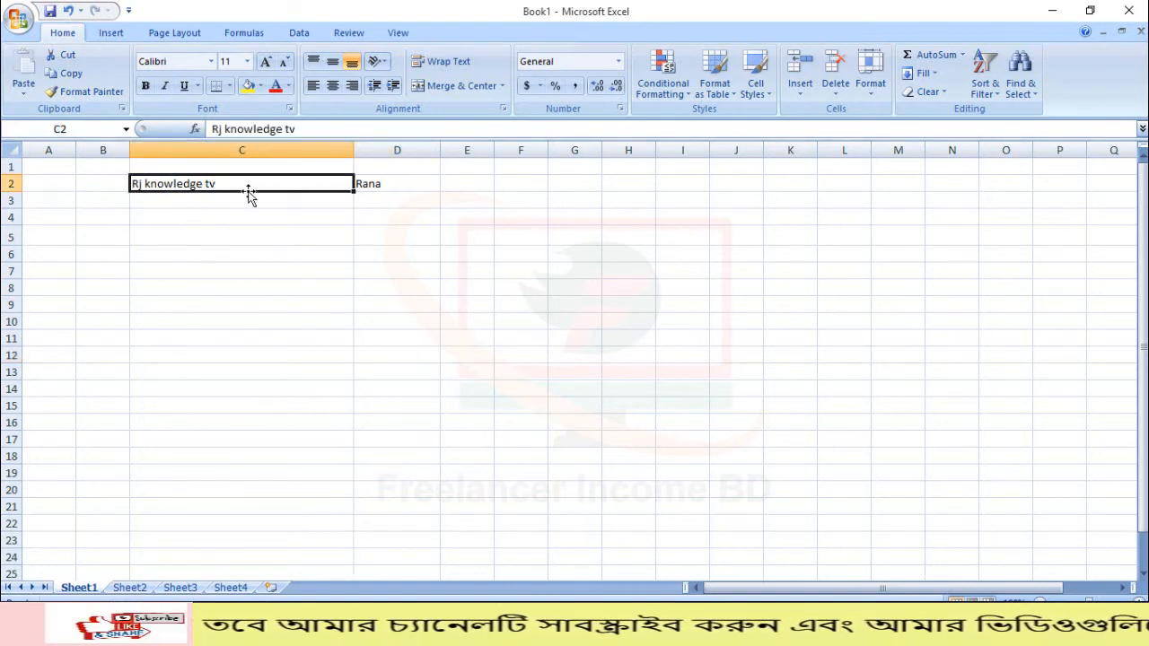
click(221, 272)
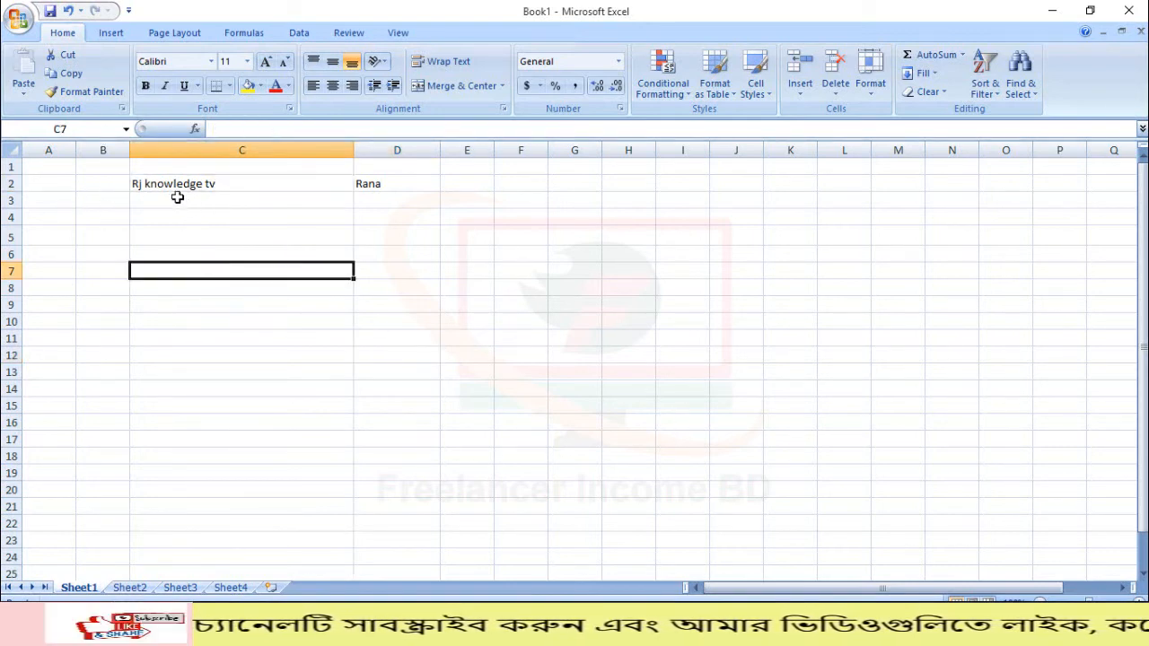
click(230, 186)
double_click(229, 184)
drag(231, 185, 106, 173)
key(BackSpace)
click(394, 183)
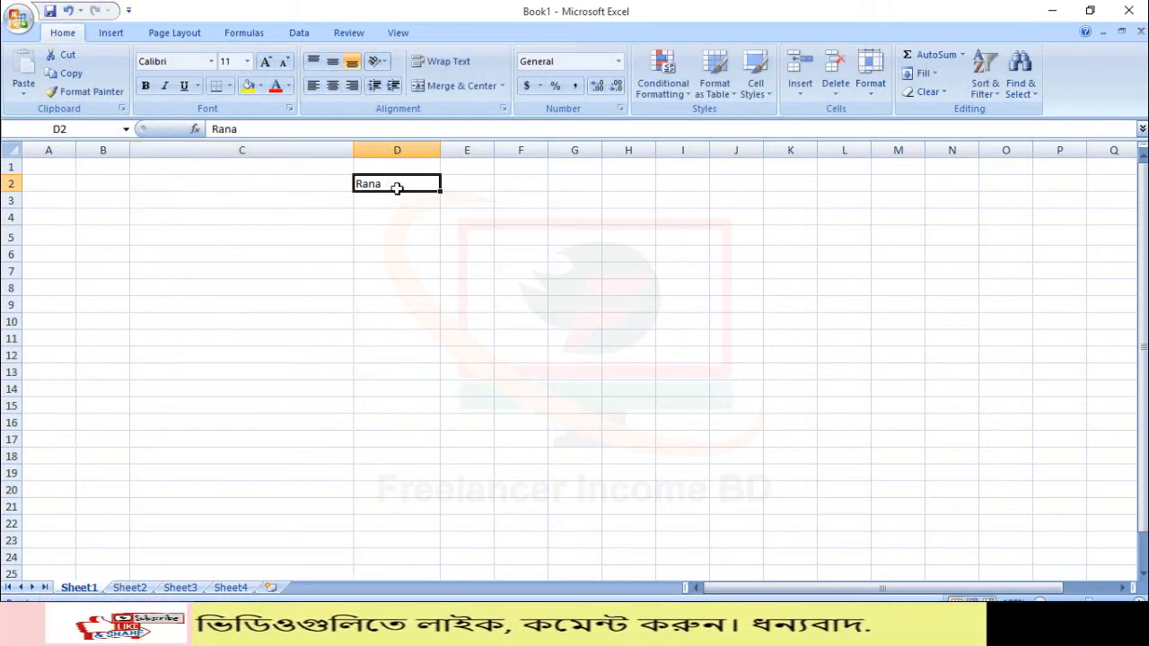
double_click(399, 184)
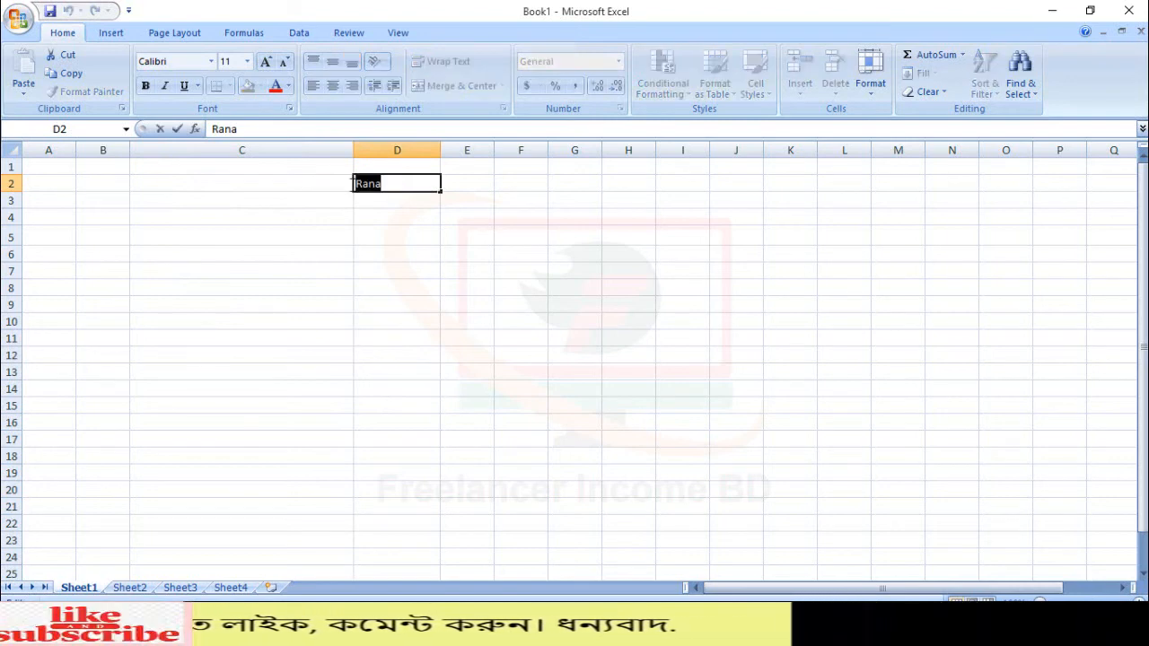
click(32, 189)
click(284, 184)
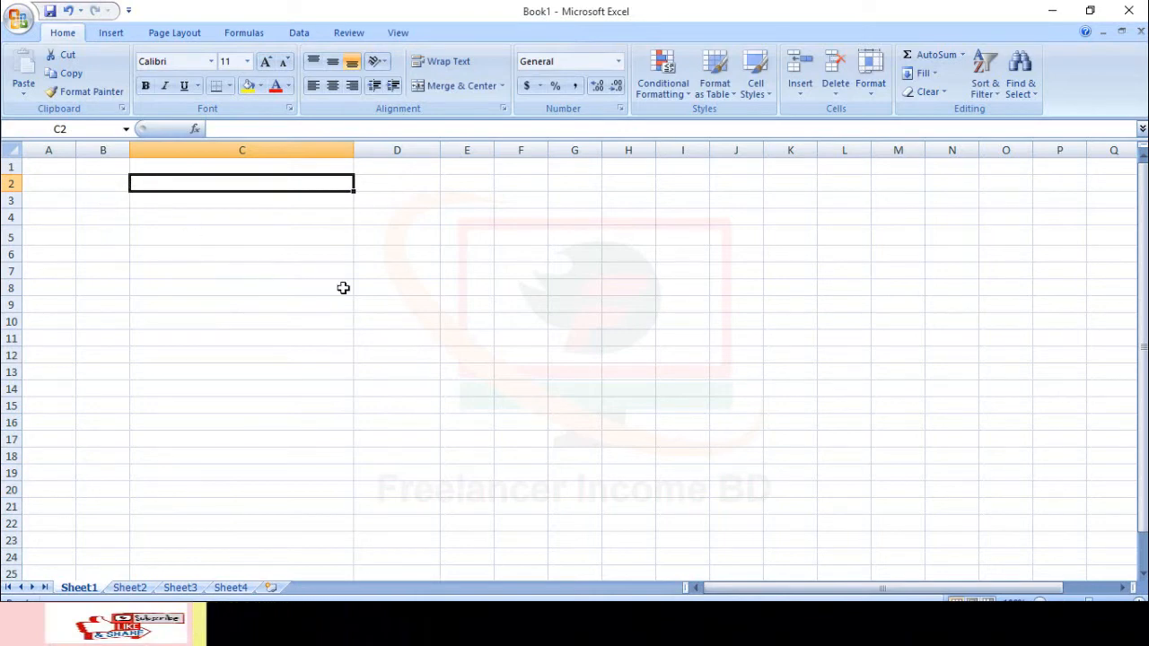
- Adjust the column widths, making C much narrower, D slightly narrower and B slightly wider
click(355, 219)
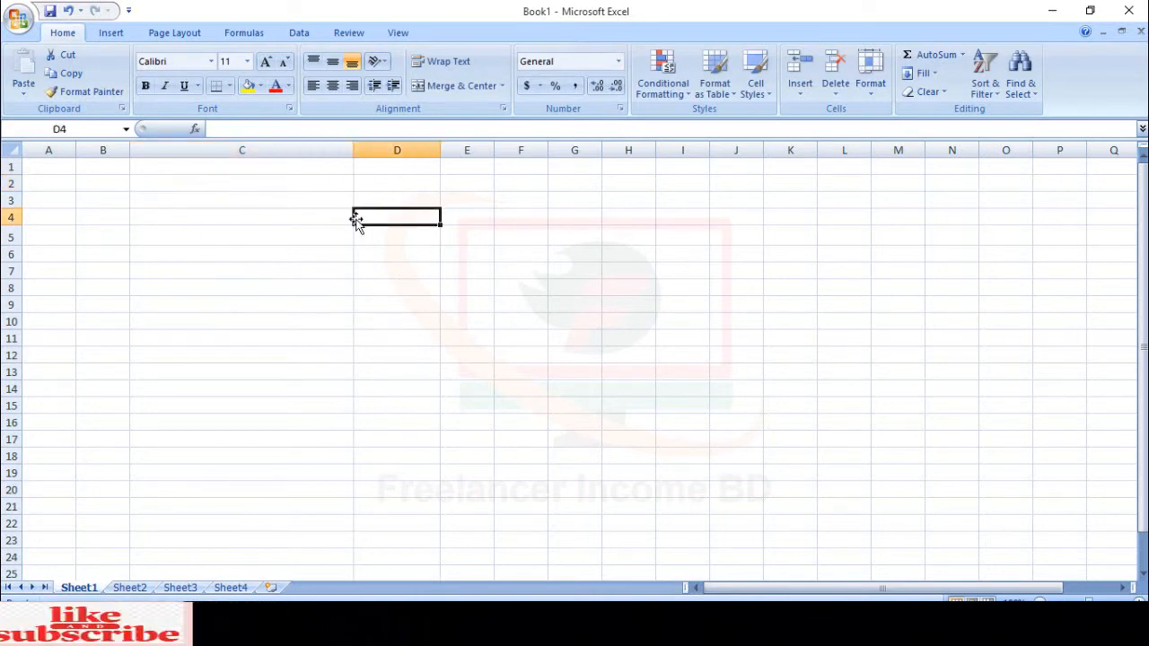
drag(353, 150, 386, 155)
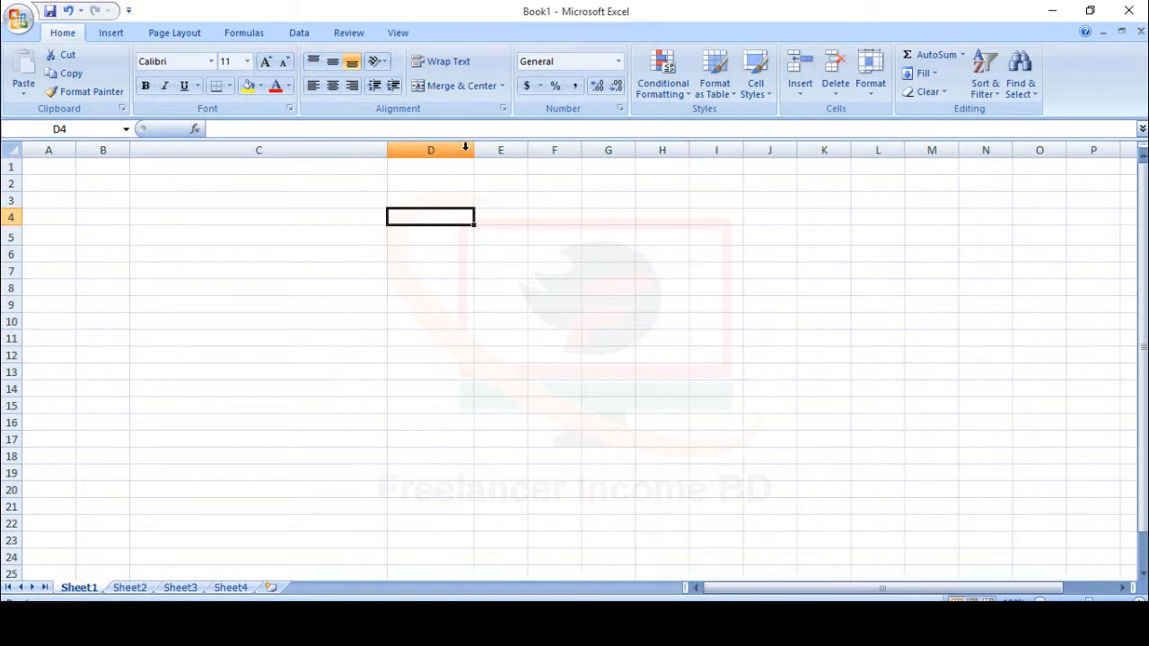
mouse_move(475, 151)
mouse_down()
mouse_move(456, 151)
mouse_move(466, 151)
mouse_up()
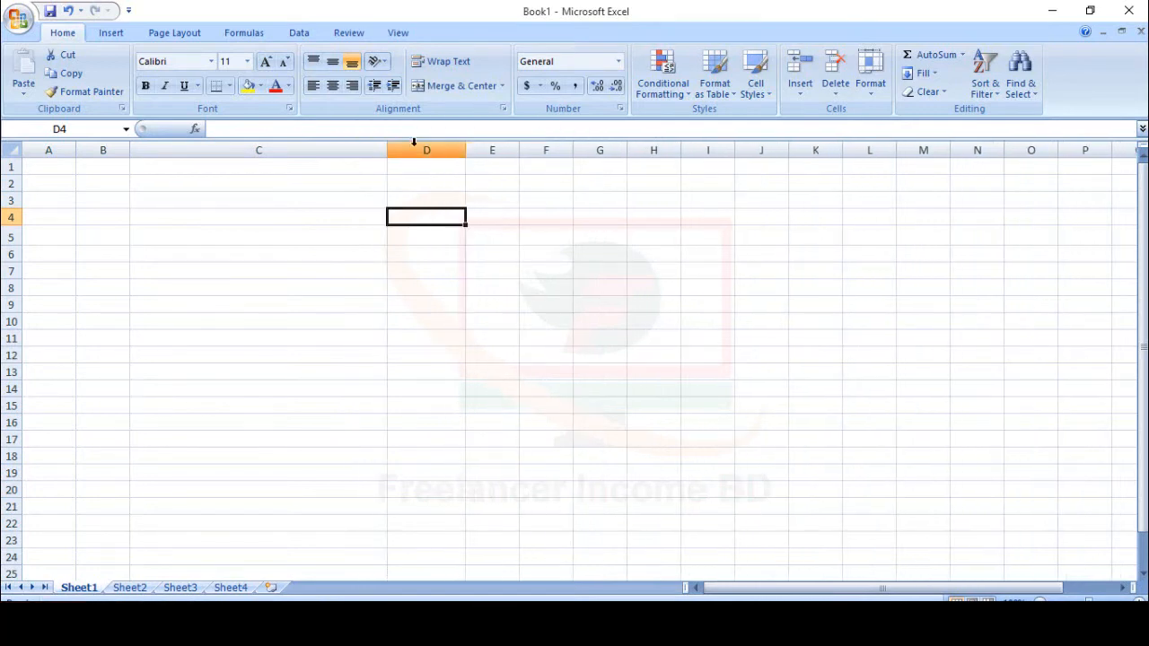
drag(388, 148, 211, 159)
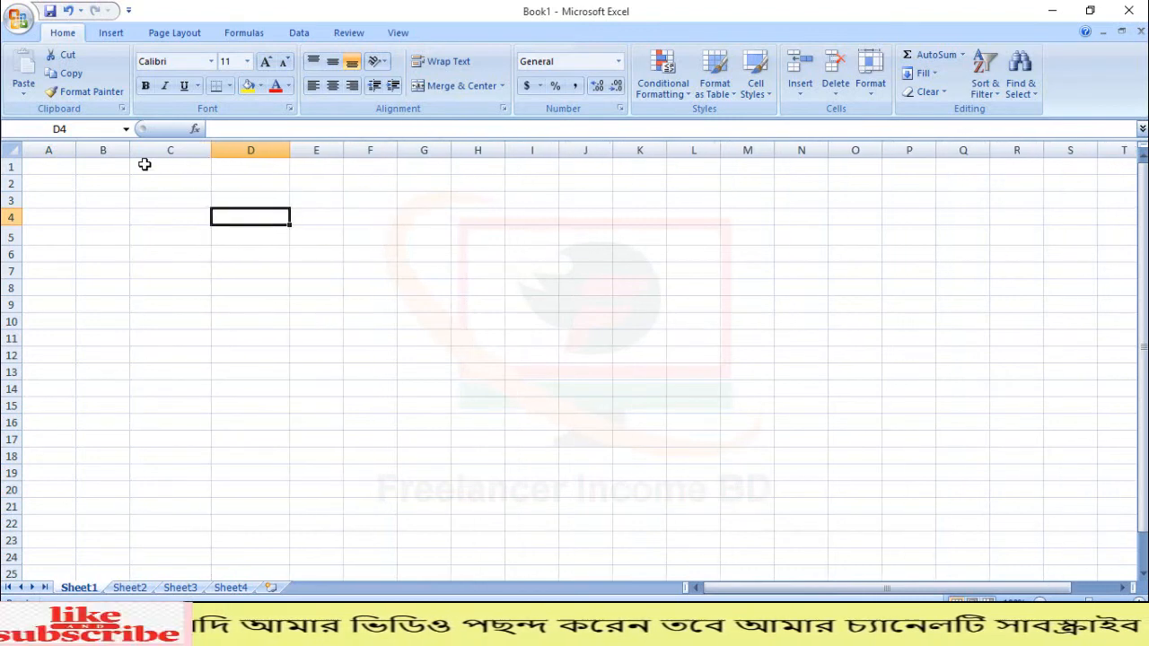
drag(128, 141, 138, 141)
click(528, 337)
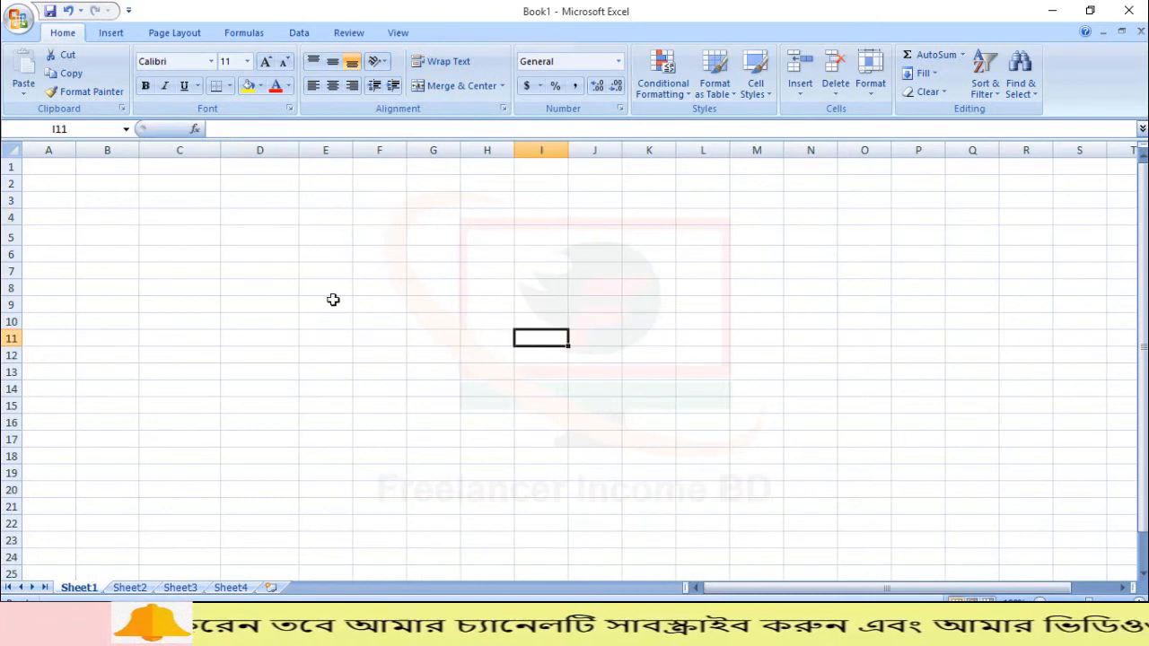
- Select cells C4, F4 and D4 in row 4 and check the height of that row
scroll(228, 290, down, 3)
scroll(239, 330, up, 3)
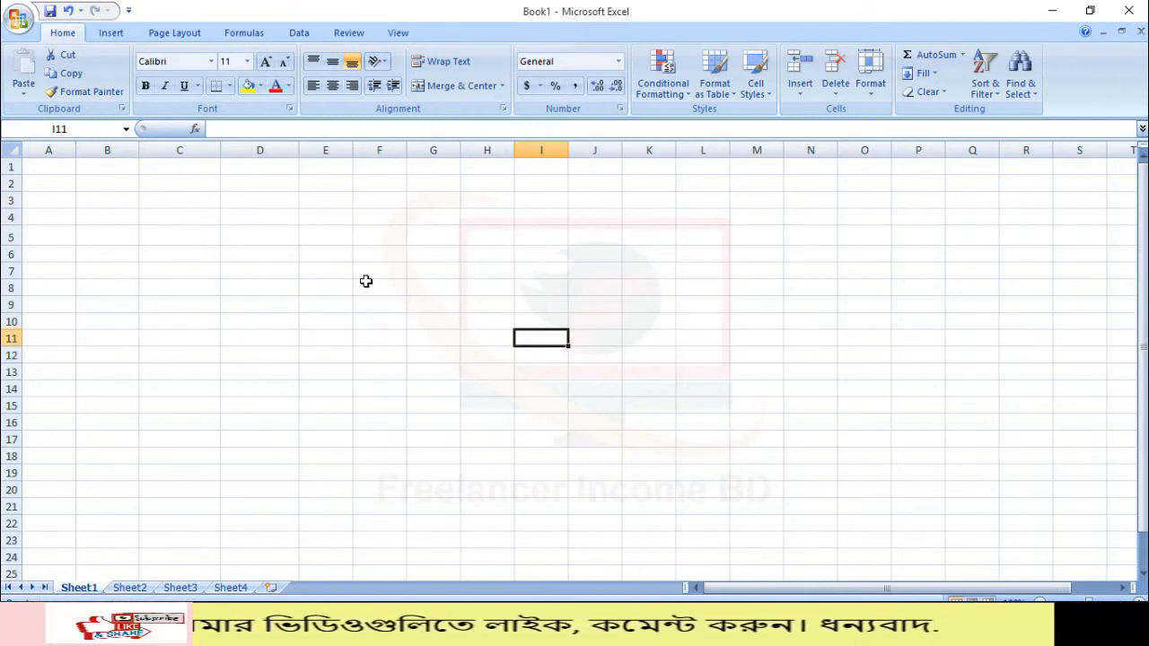
click(213, 215)
click(362, 215)
click(235, 218)
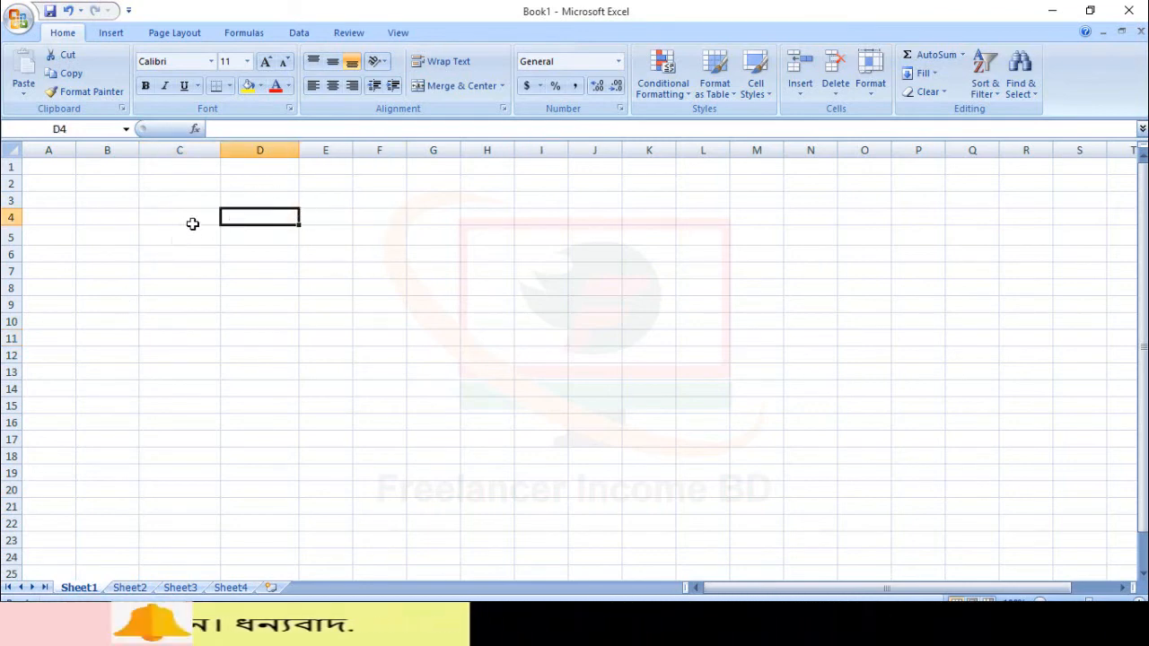
click(11, 226)
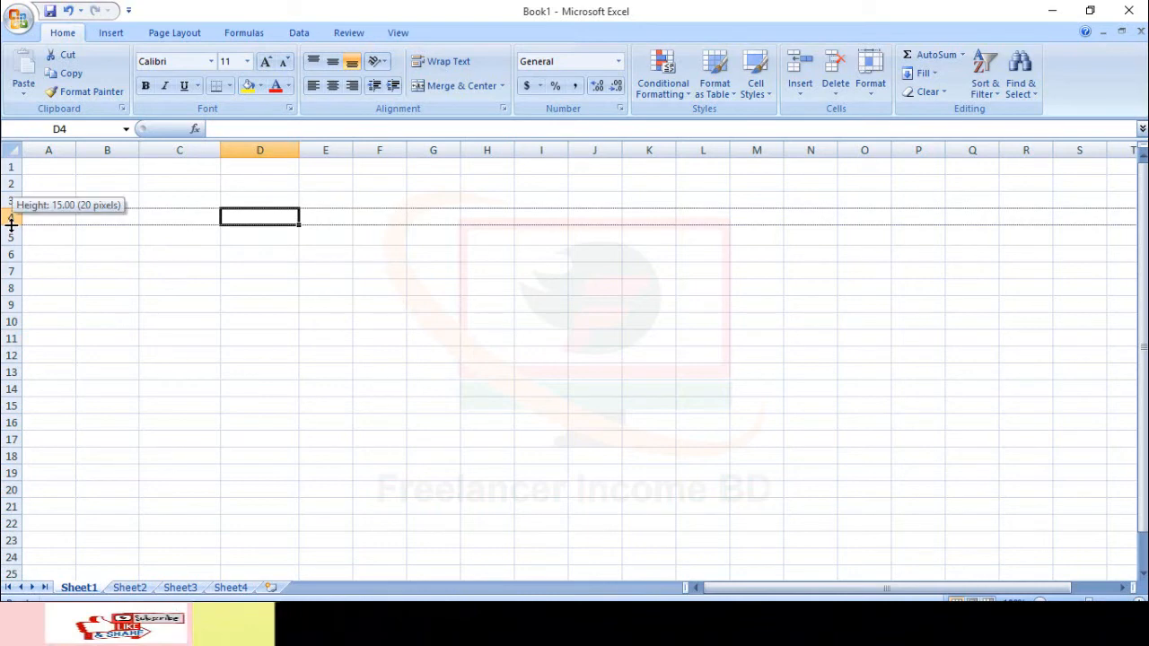
- Make row 2 much taller and column C much wider, and select several of the enlarged cells in column C
drag(11, 191, 32, 304)
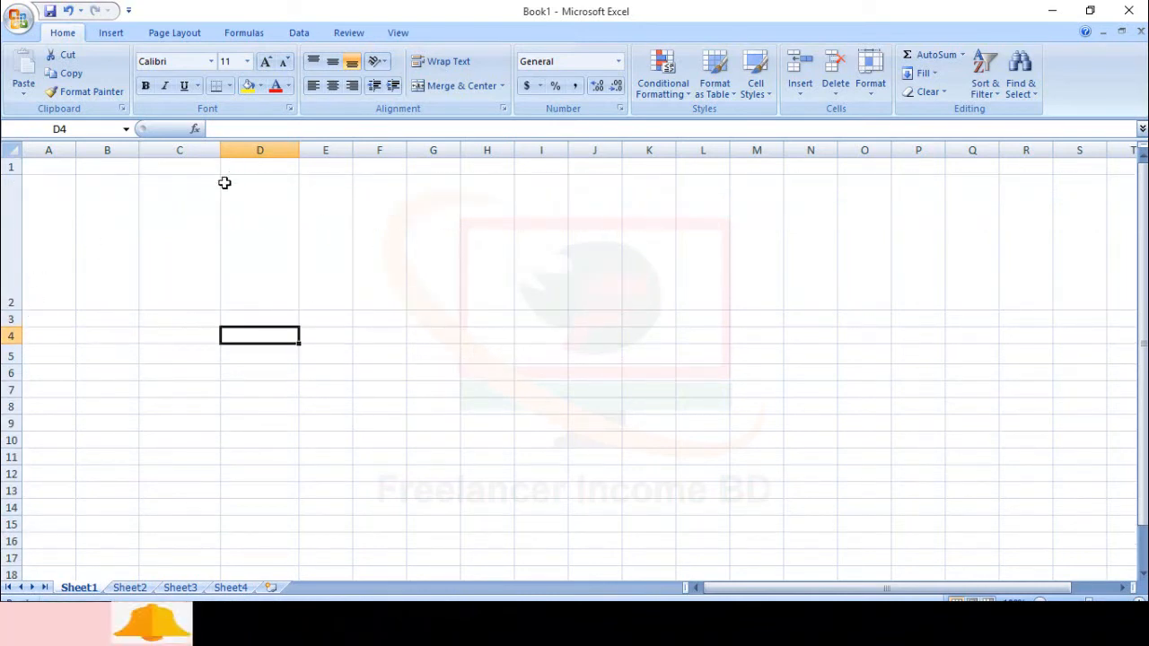
drag(219, 151, 797, 161)
scroll(236, 253, down, 7)
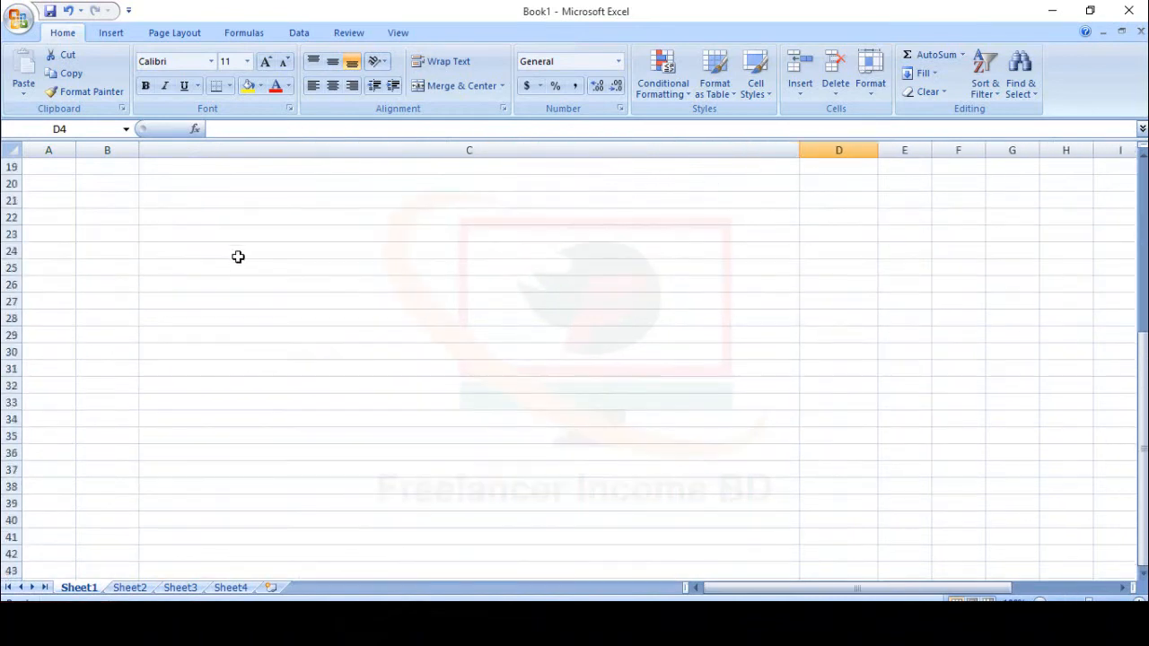
scroll(241, 259, up, 8)
double_click(228, 239)
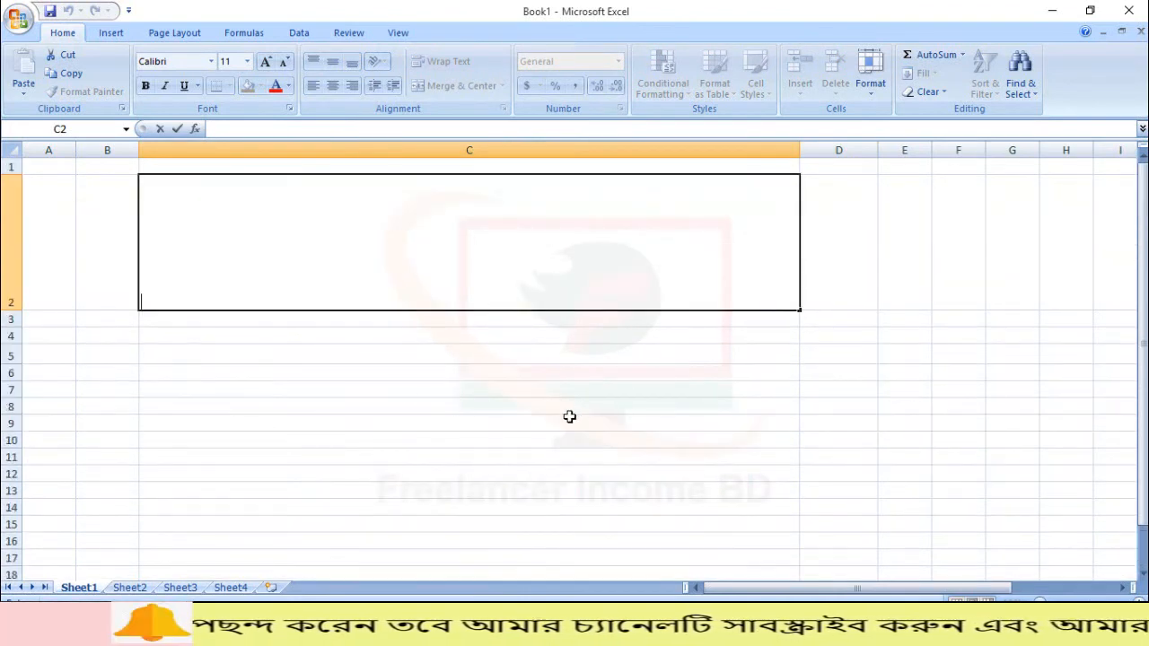
click(244, 338)
click(405, 389)
click(398, 360)
click(398, 337)
click(391, 386)
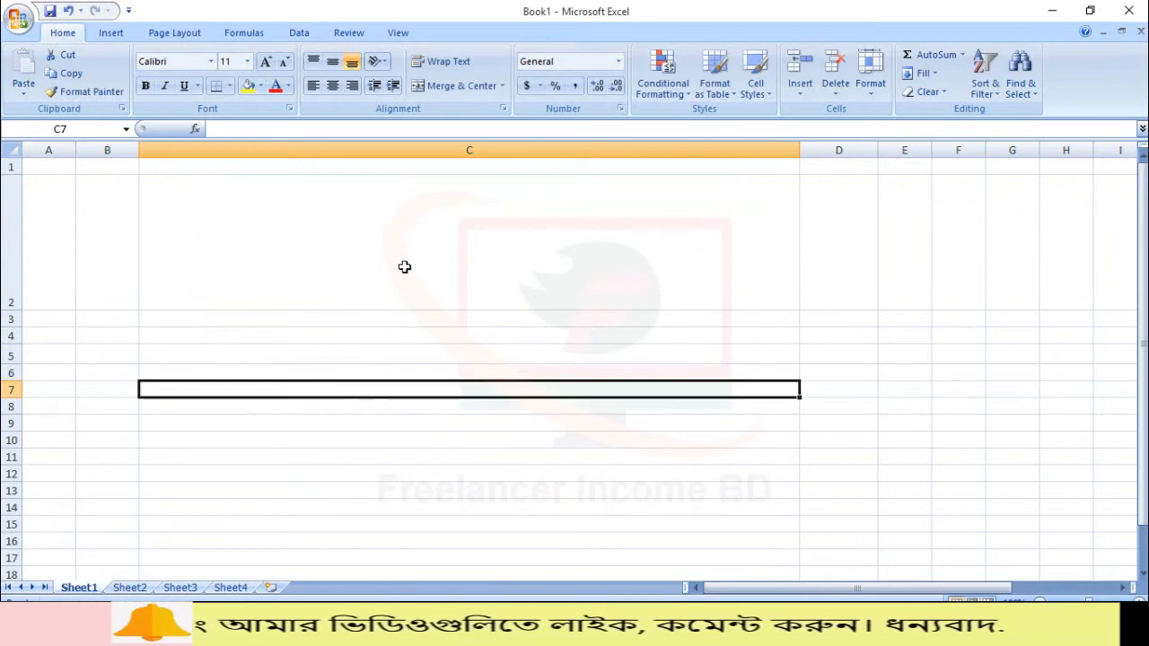
- Undo the recent row height and column width changes and select cell F7
key(ctrl+z)
key(ctrl+z)
key(ctrl+z)
key(ctrl+z)
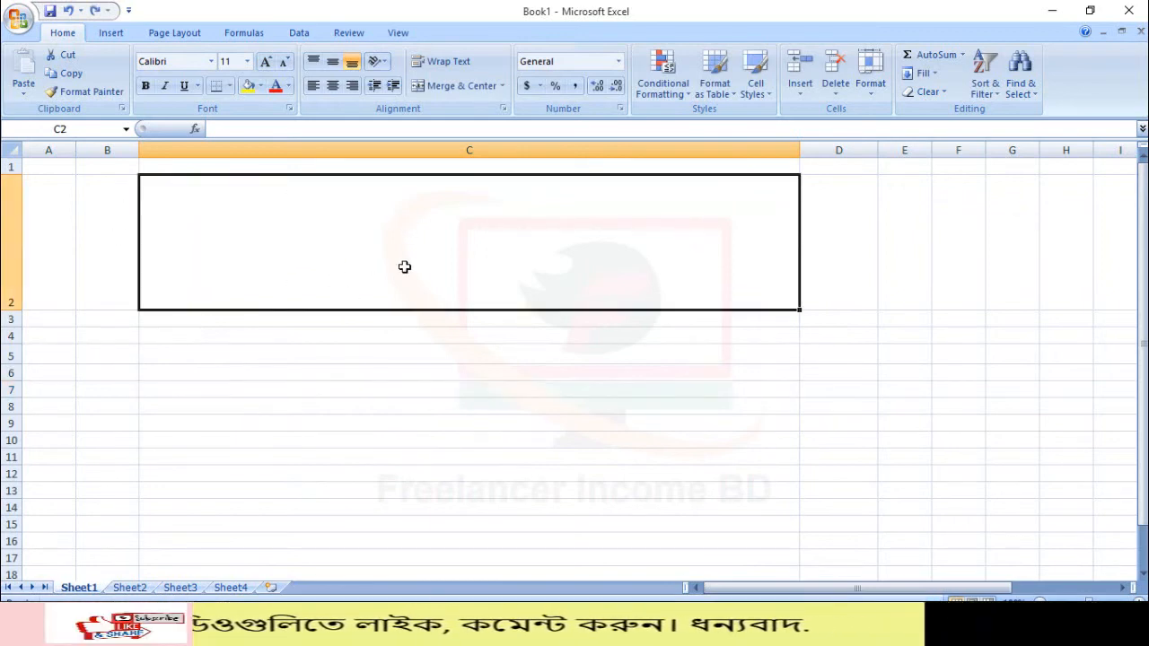
key(ctrl+z)
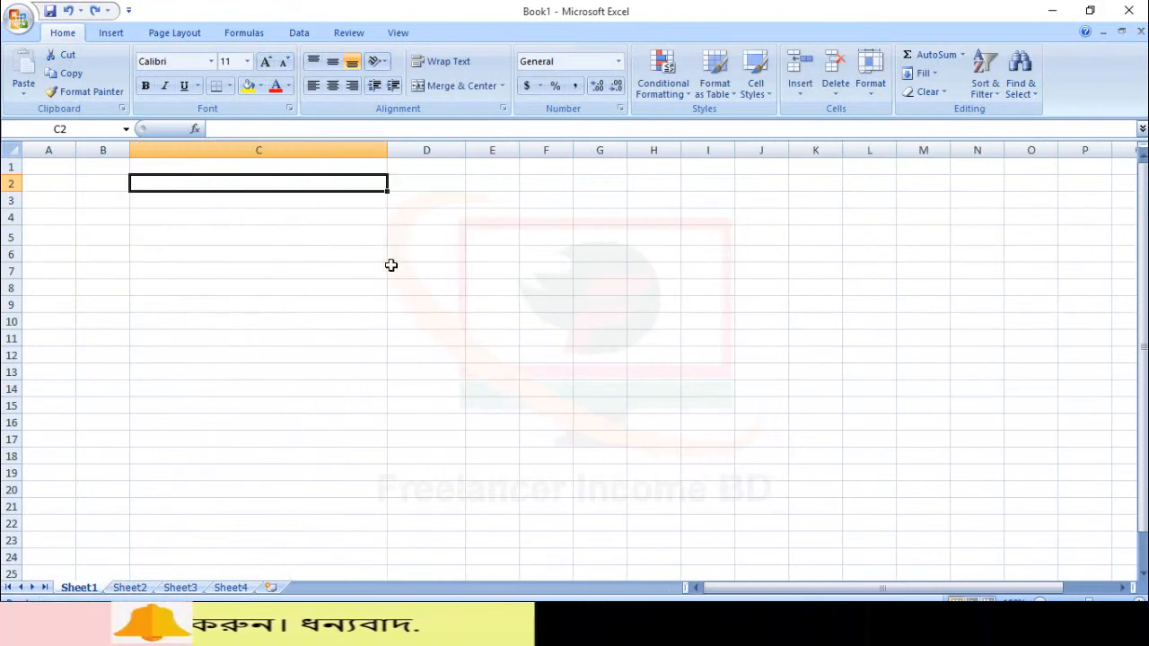
key(ctrl+z)
click(390, 266)
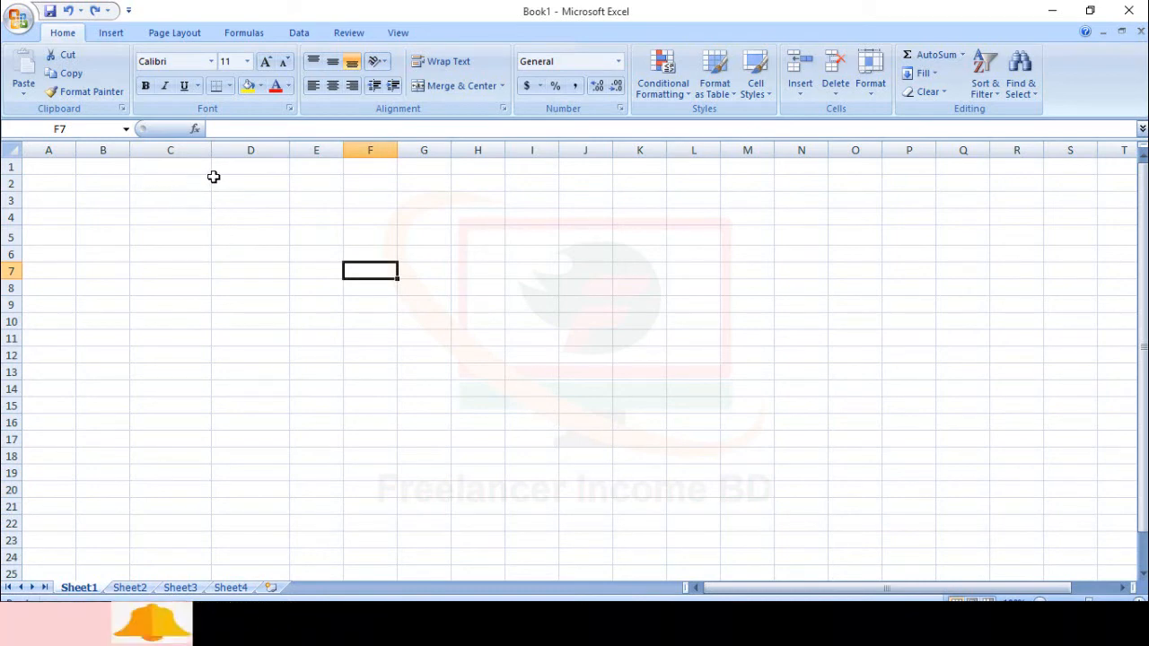
- Merge and center the range E2:N7 without wrapped text, and select the merged cell
drag(205, 184, 666, 308)
click(695, 354)
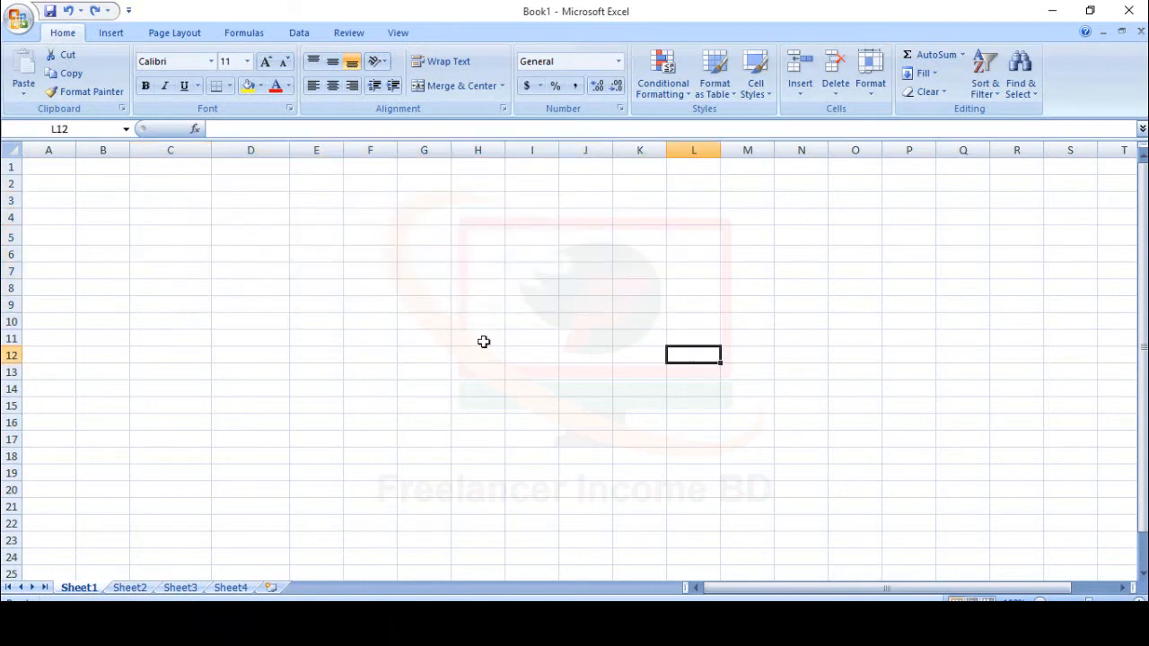
drag(298, 180, 811, 268)
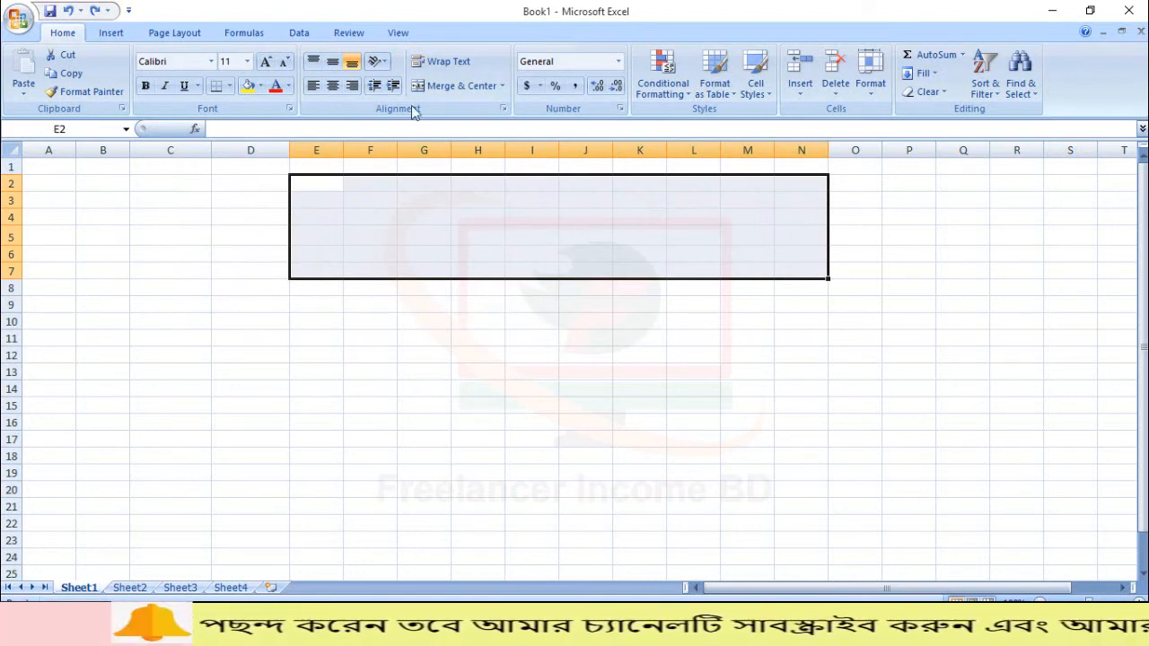
click(440, 63)
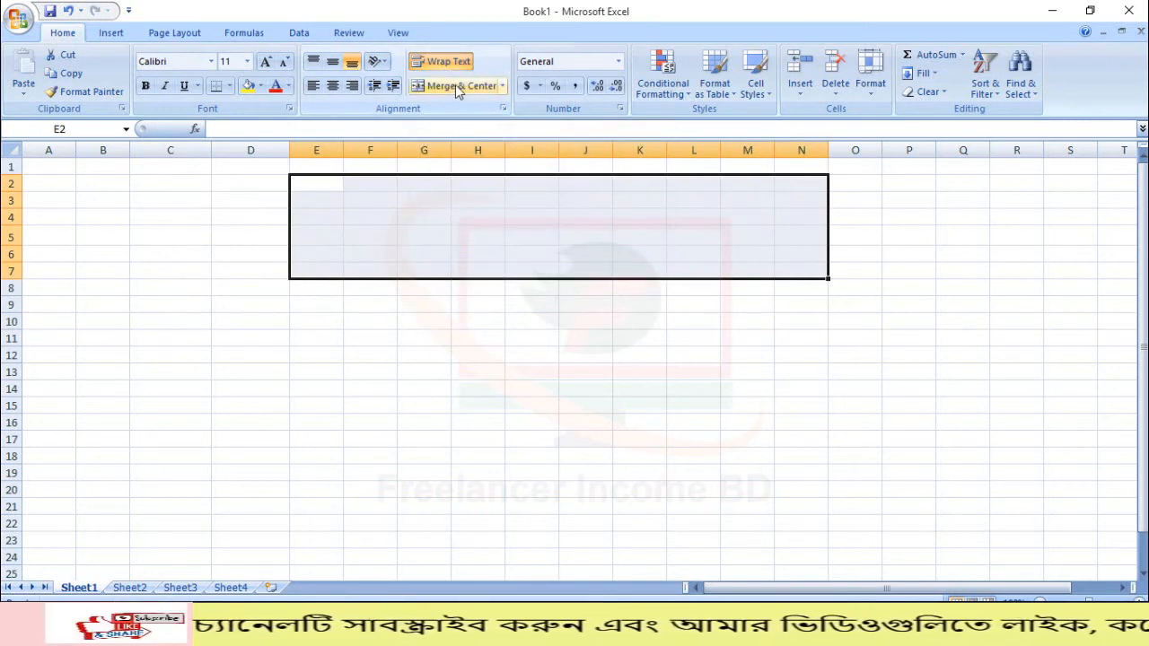
click(448, 63)
click(452, 83)
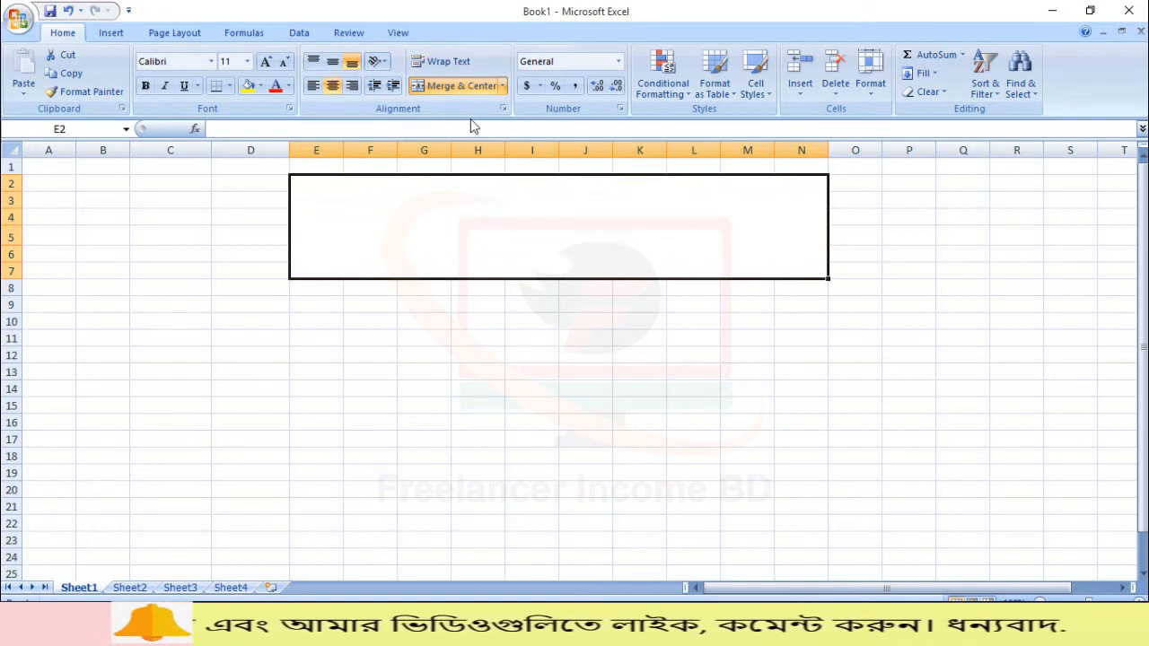
click(448, 369)
click(488, 242)
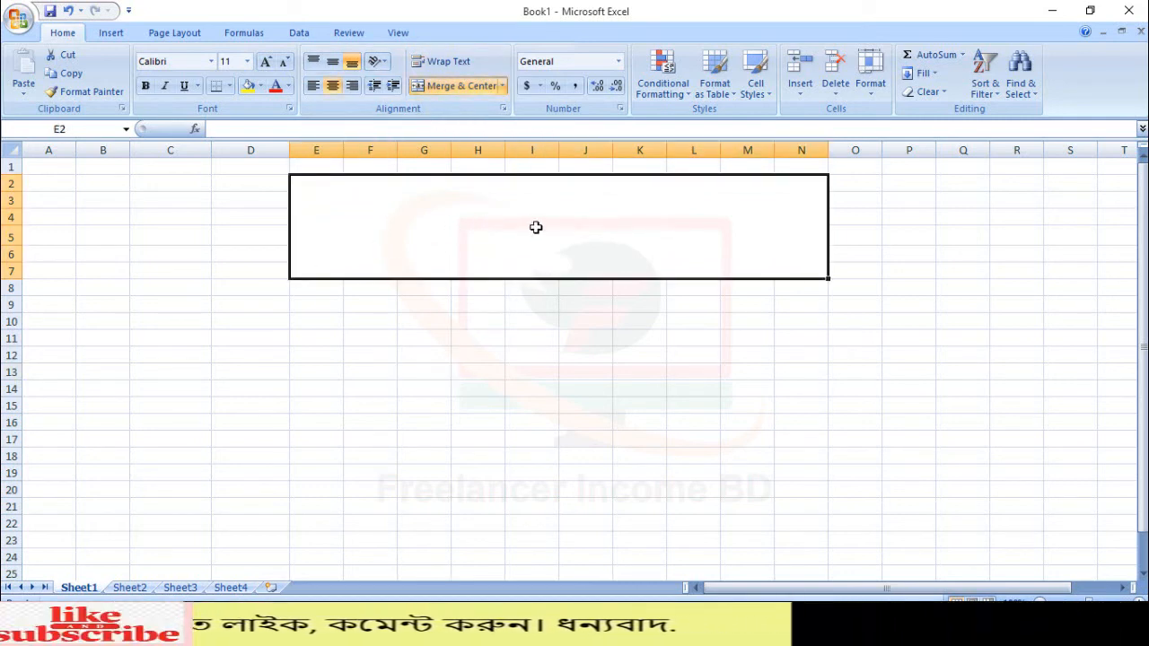
- Select individual cells in the rows below the merged E2:N7 block to compare them with the merged cell
click(442, 412)
click(349, 288)
click(411, 293)
click(479, 290)
click(543, 293)
click(633, 297)
click(590, 288)
click(490, 334)
click(552, 339)
click(633, 341)
click(583, 321)
click(548, 334)
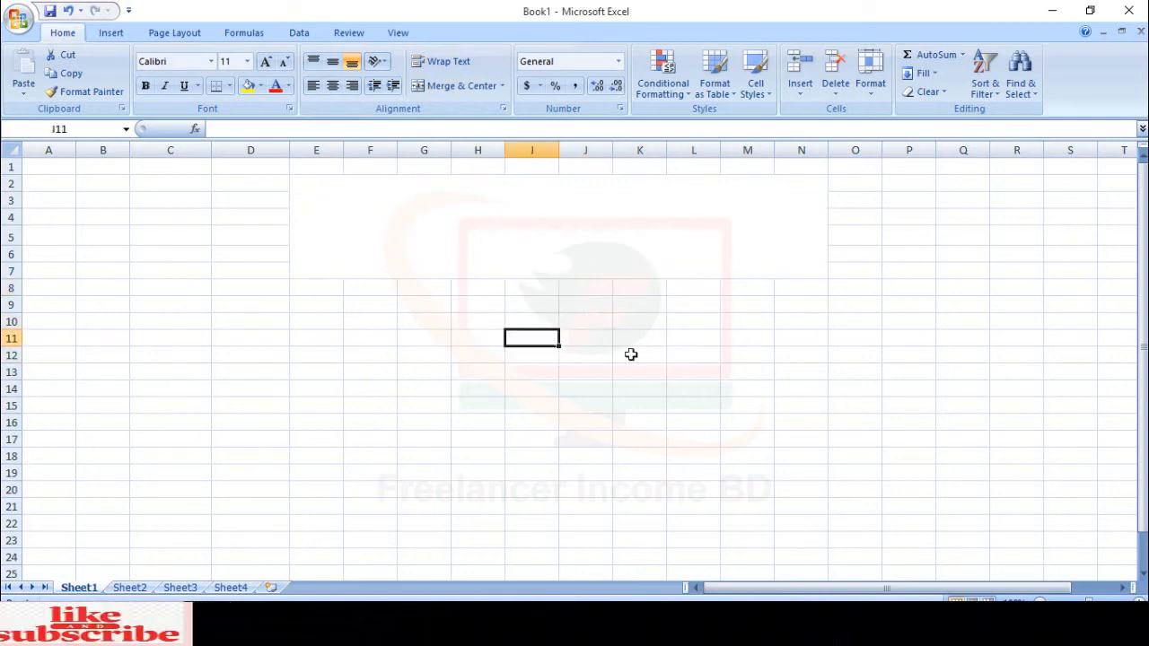
double_click(400, 199)
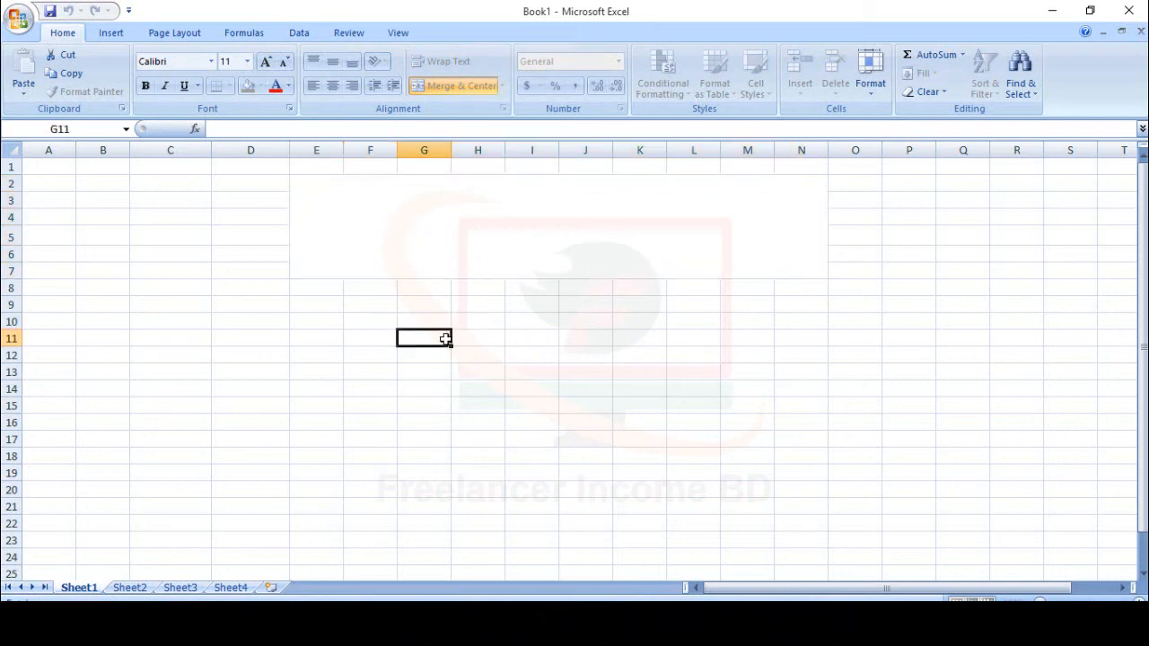
key(Escape)
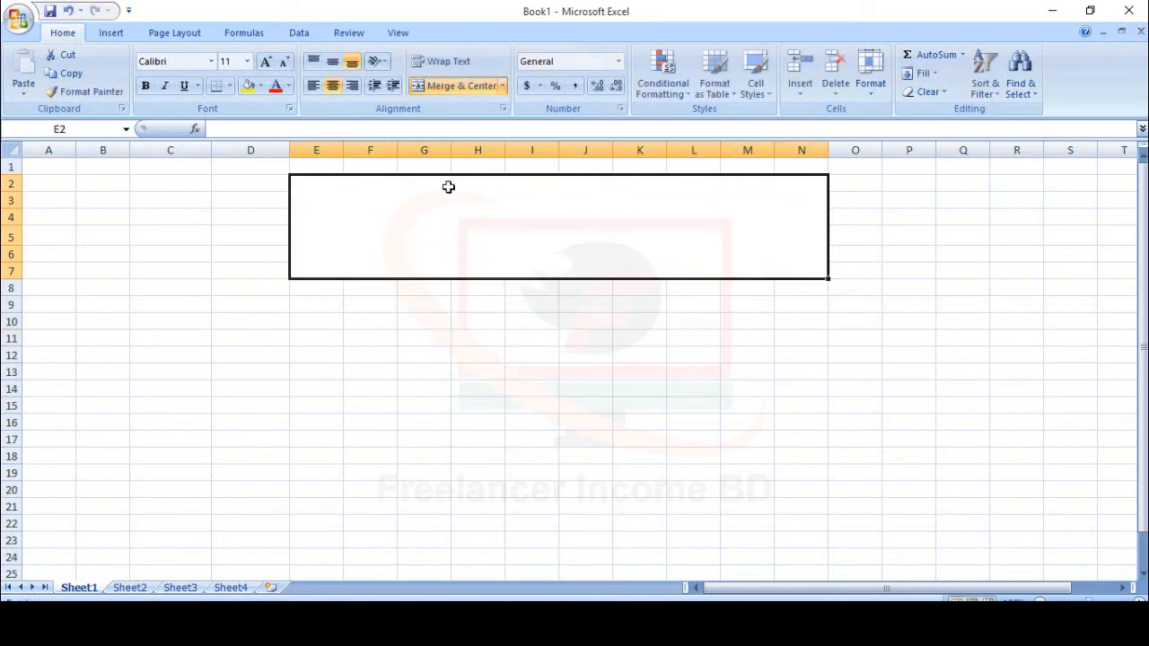
- Try Merge Across on the E2:N7 block and reapply Merge & Center to it
click(503, 87)
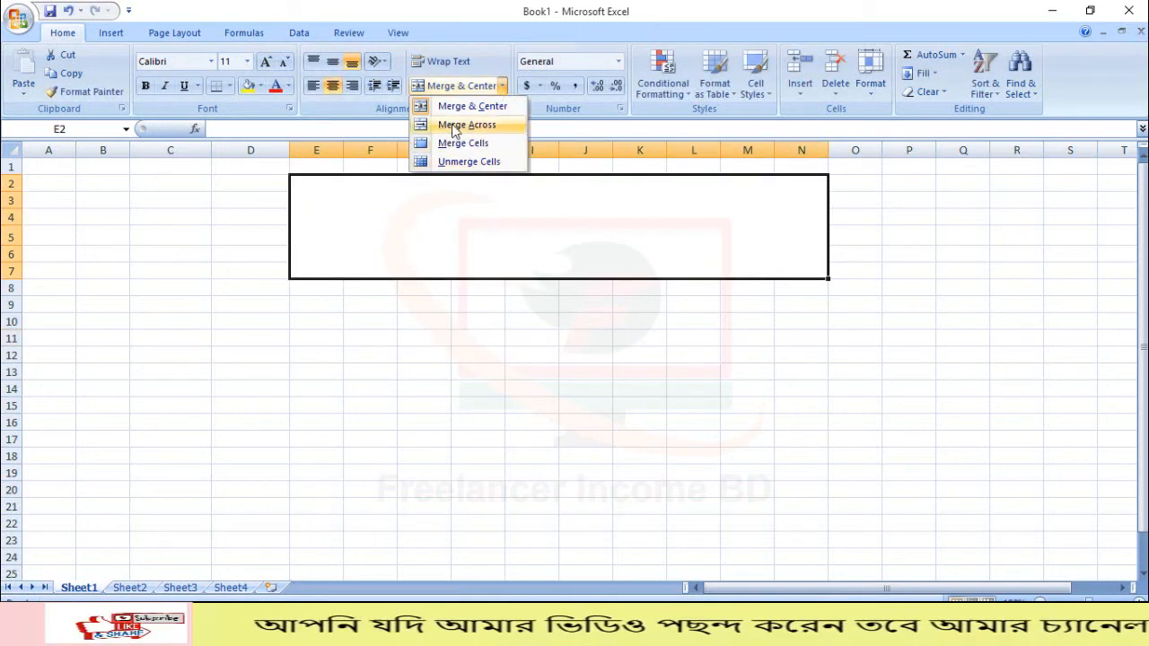
click(496, 131)
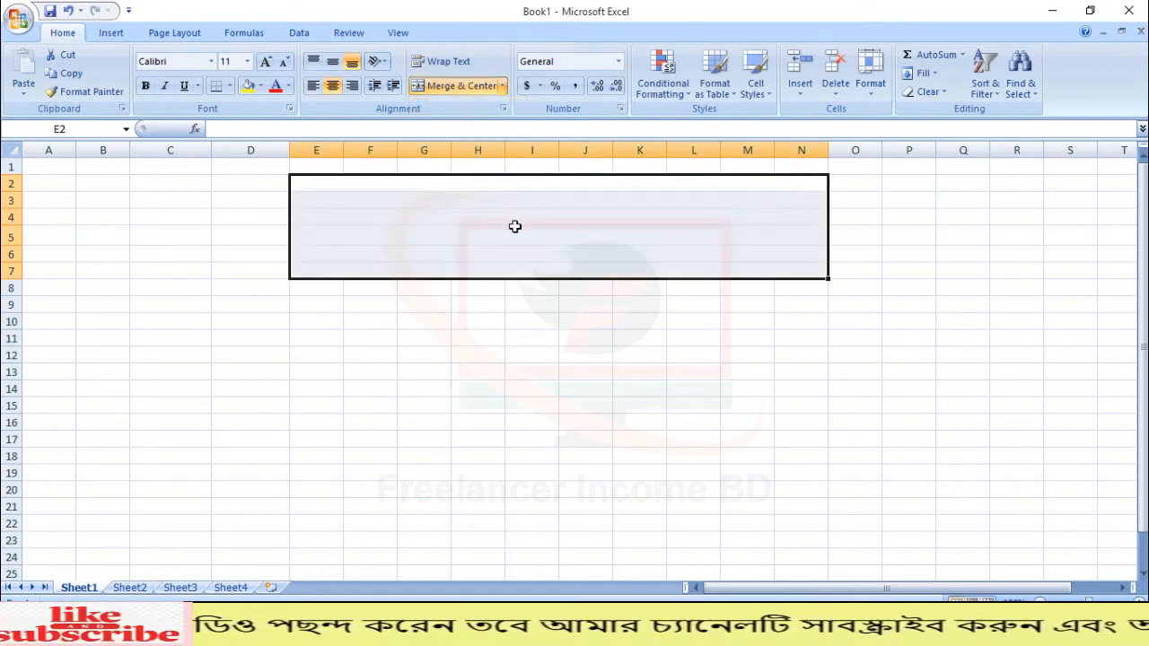
click(502, 85)
click(485, 107)
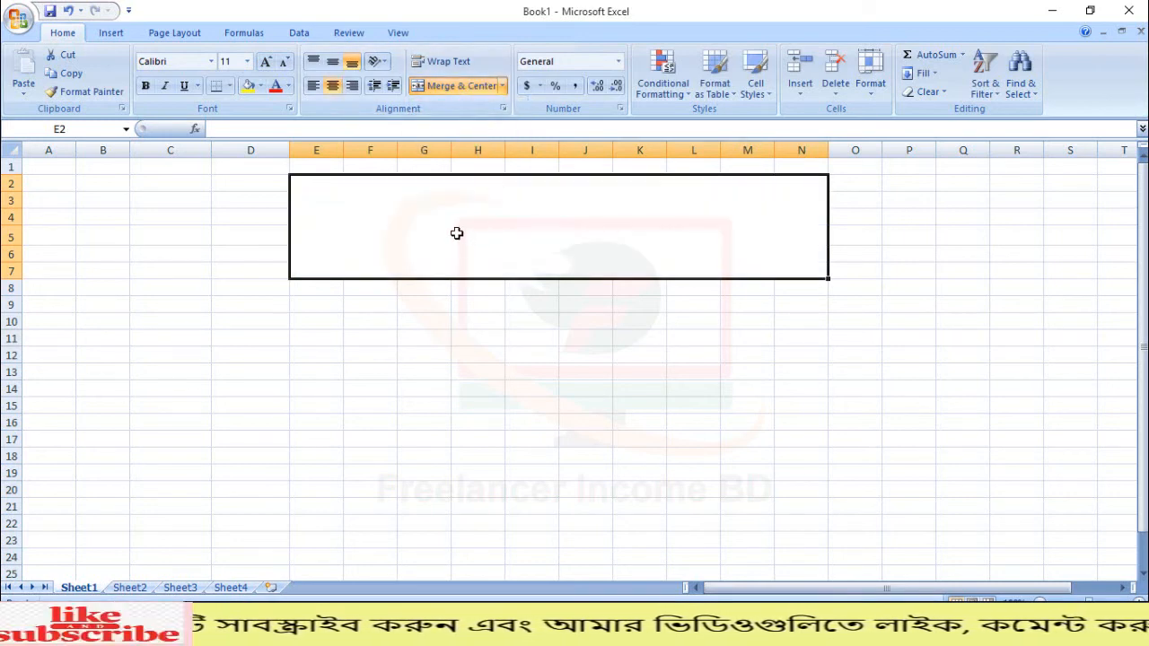
- Enter the title FREELANCER INCOME BD in the merged cell E2:N7
double_click(431, 224)
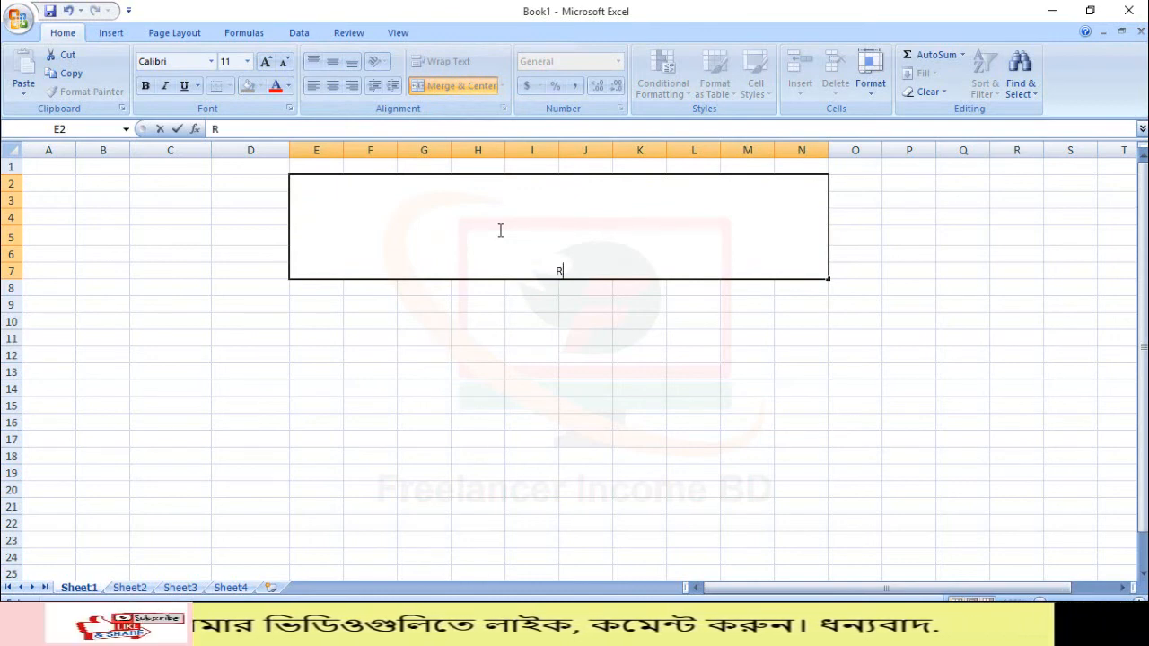
key(BackSpace)
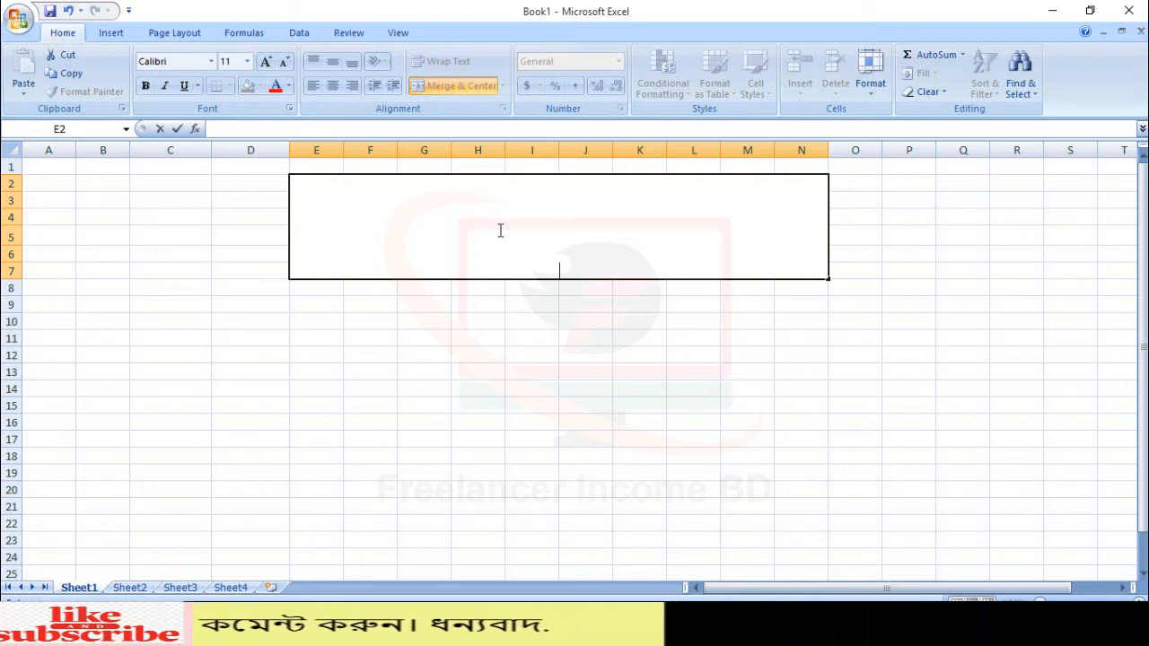
text(FRE)
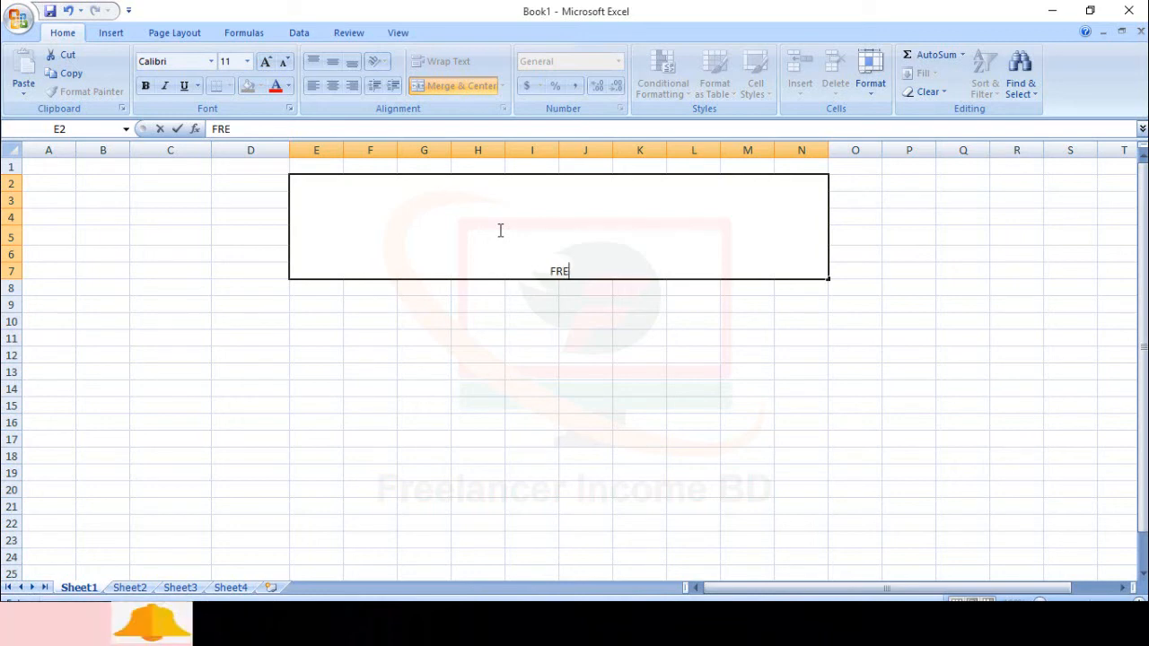
text(ELANCER INCOME B)
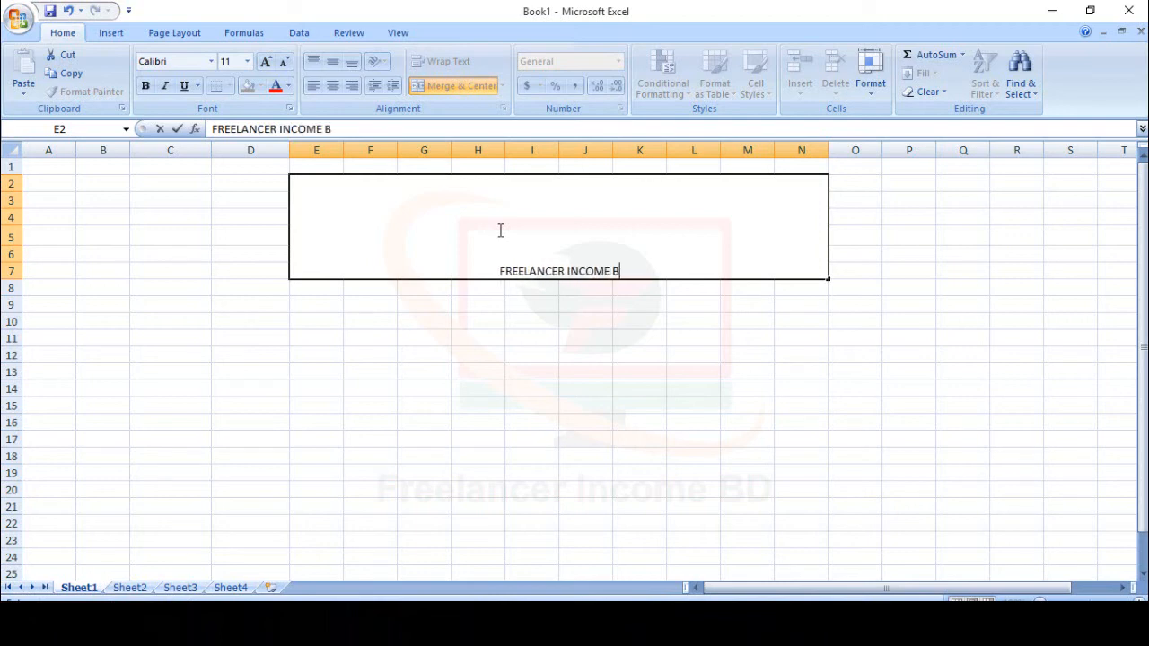
text(D)
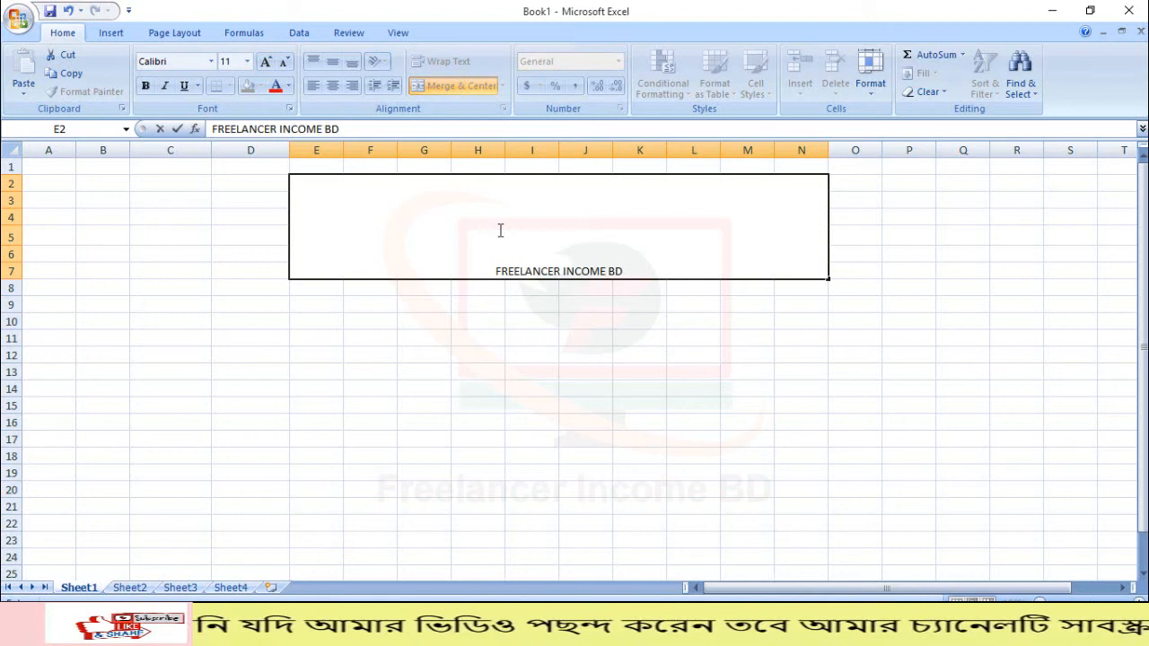
- Select the whole title text in the merged cell and set its font size to 72
drag(500, 265, 662, 272)
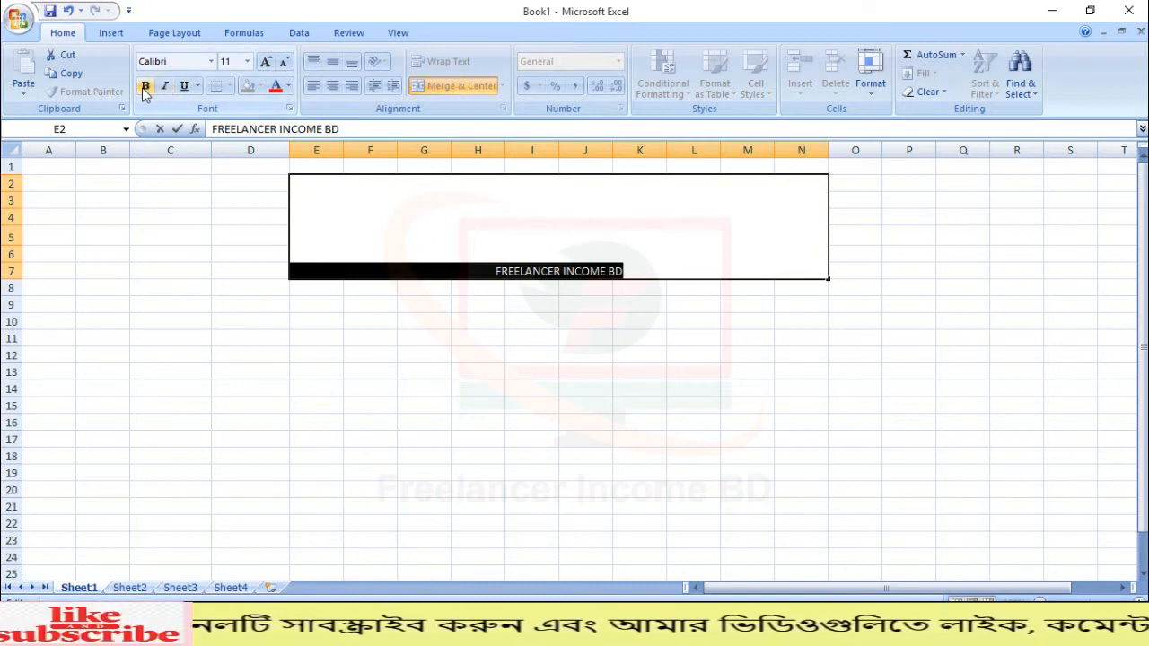
click(248, 62)
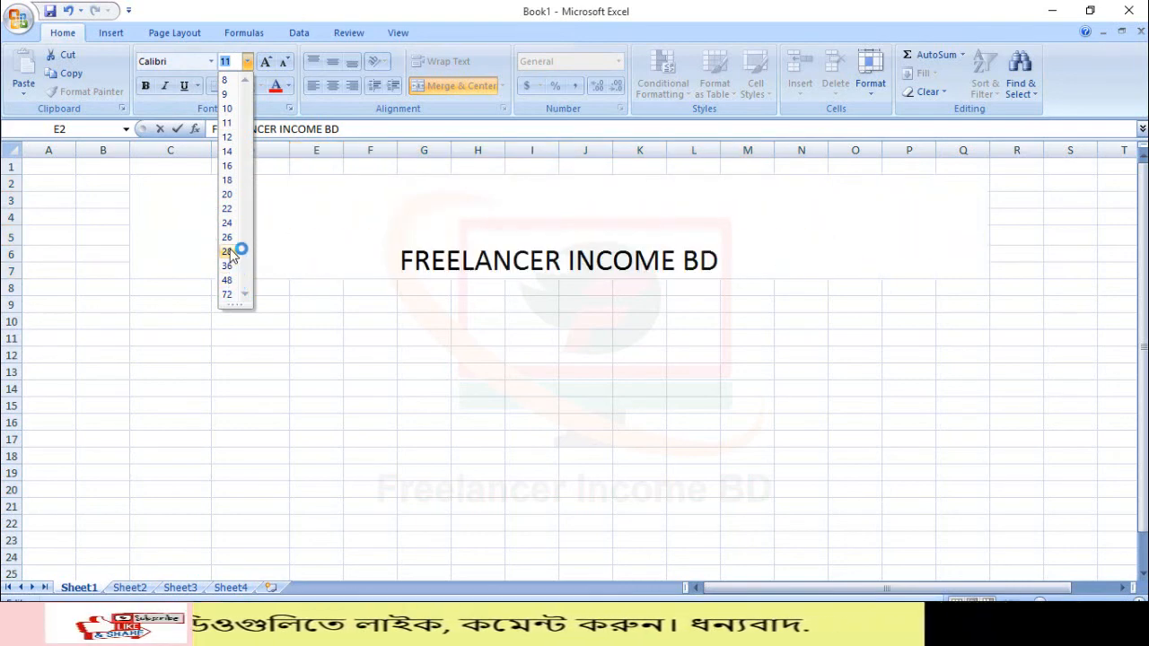
click(230, 295)
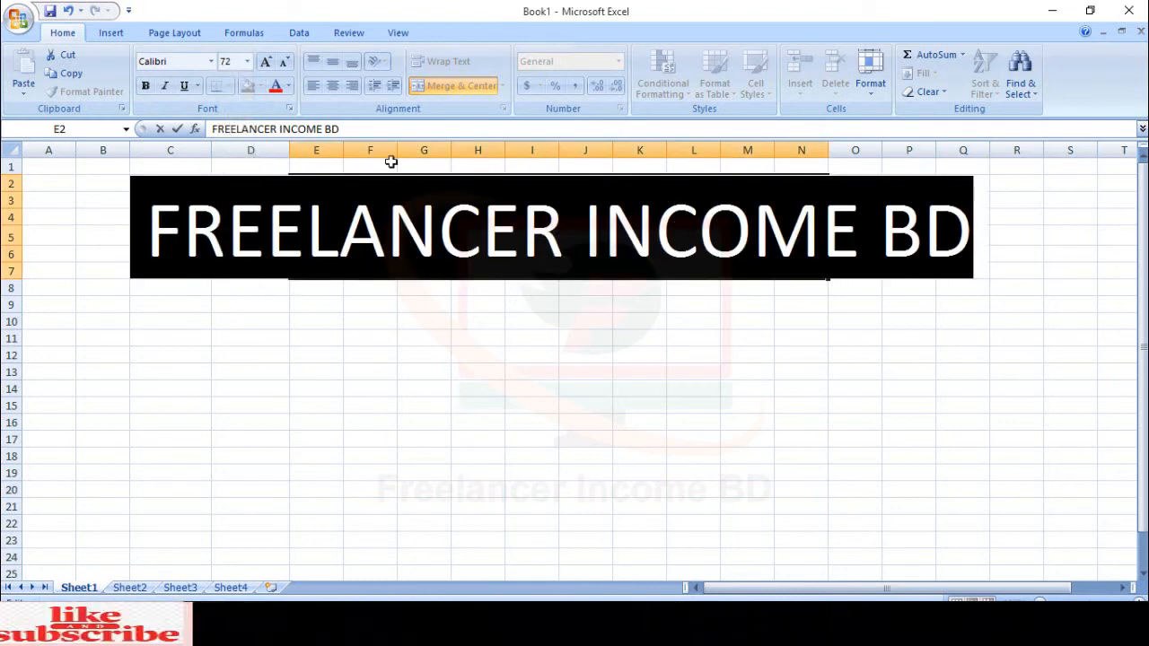
- Reduce the title's font size to 60 and leave the merged cell
click(247, 61)
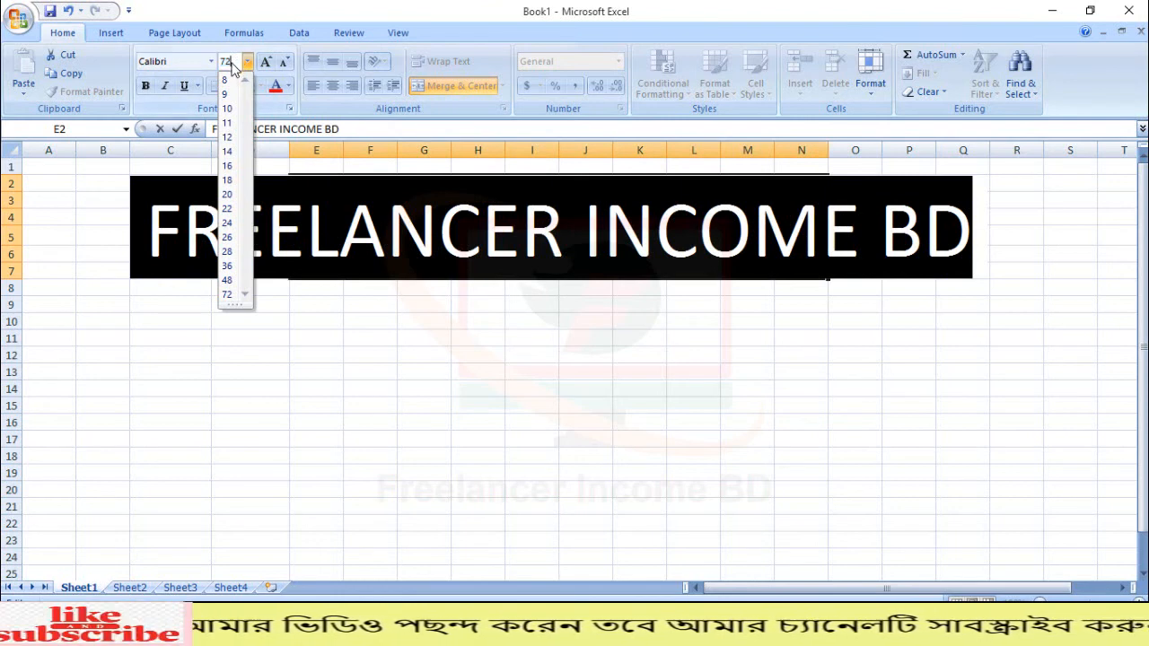
key(BackSpace)
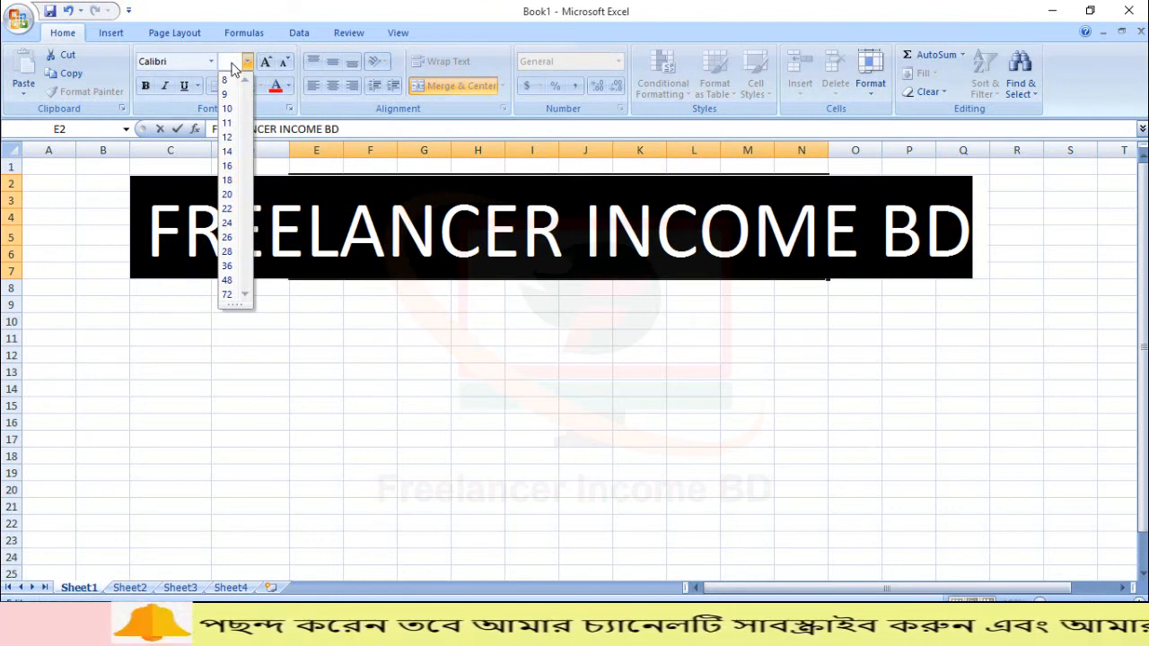
text(60)
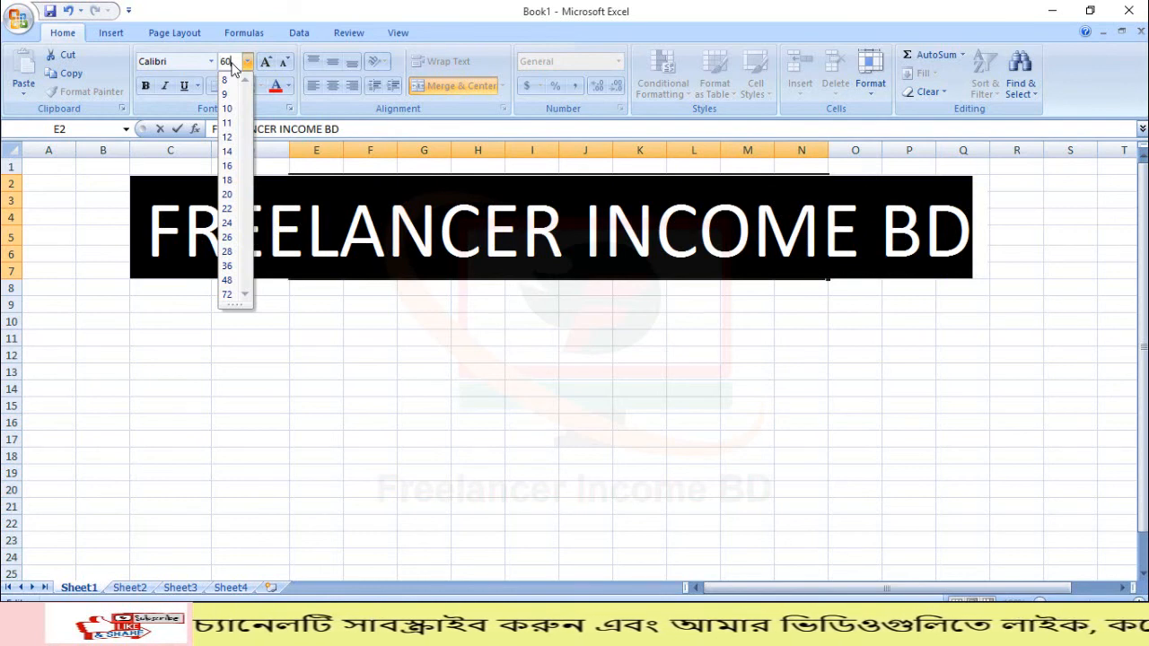
key(Return)
click(334, 334)
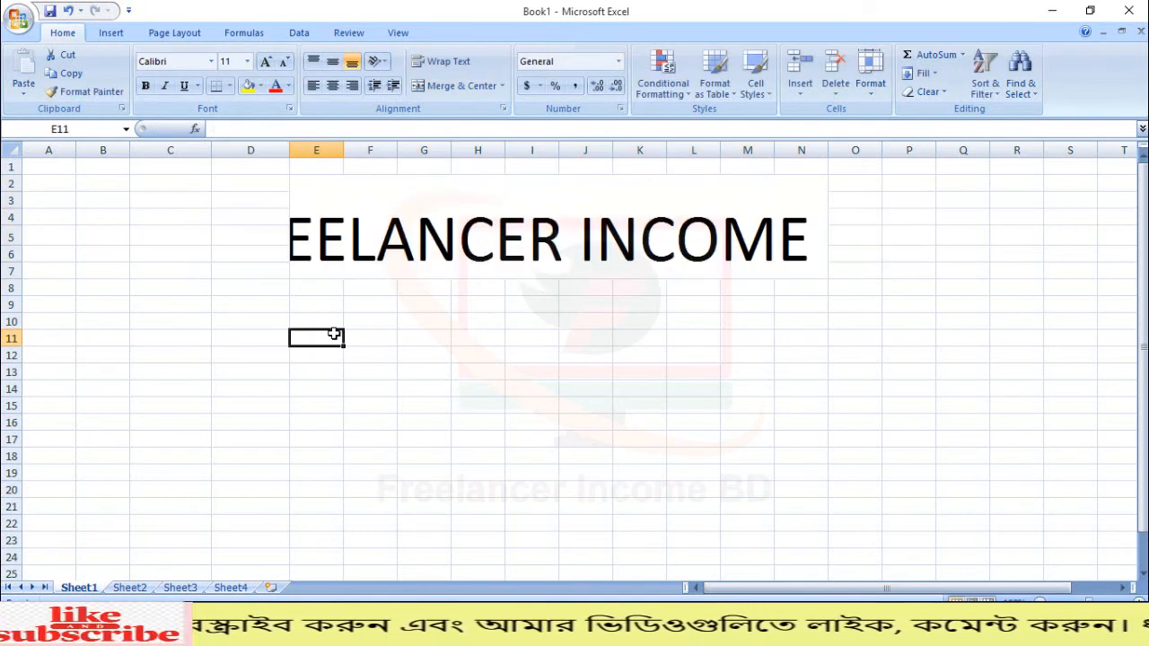
- Reopen the merged cell for editing, select the whole title text and set its font size to 55
click(408, 244)
double_click(333, 242)
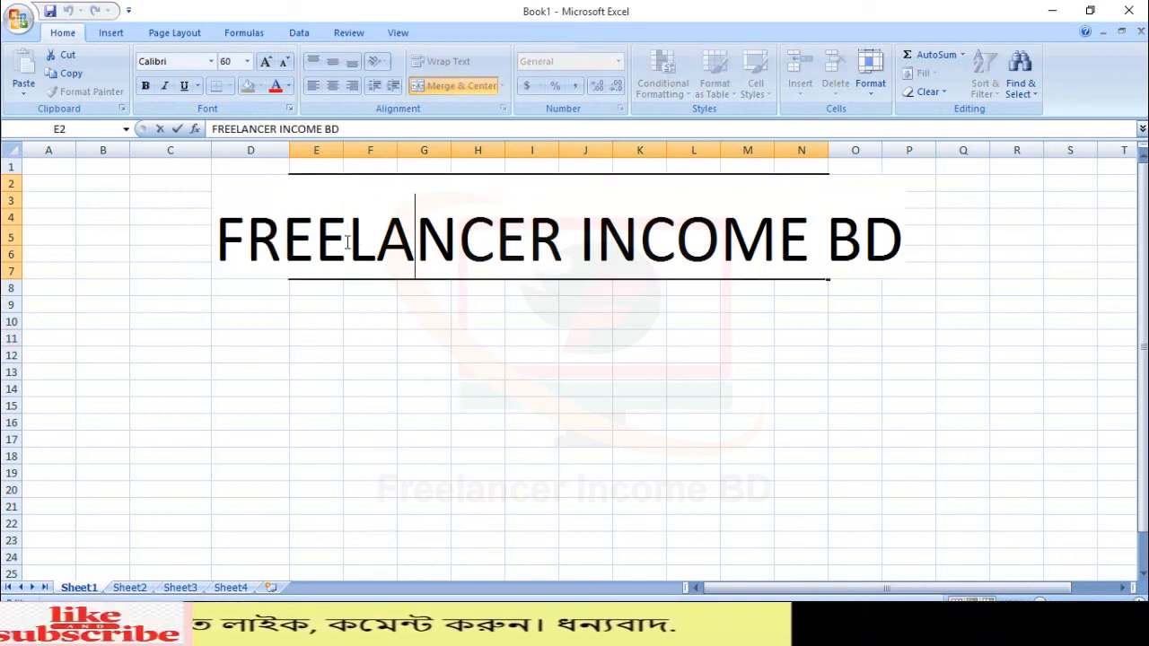
drag(221, 235, 902, 238)
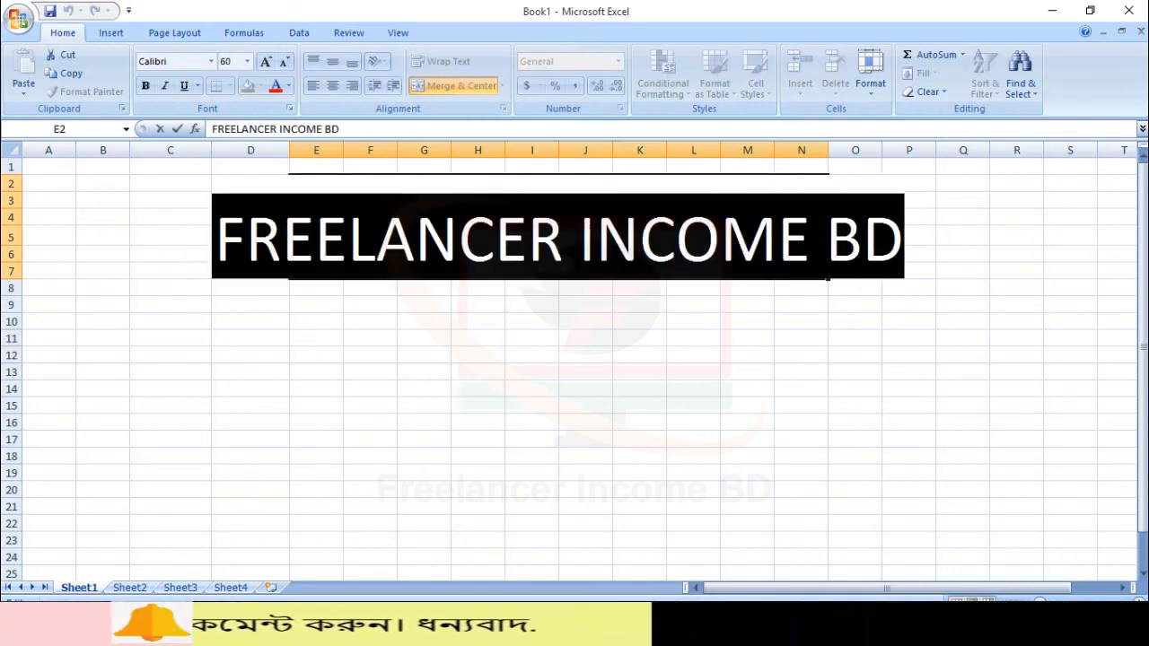
click(248, 61)
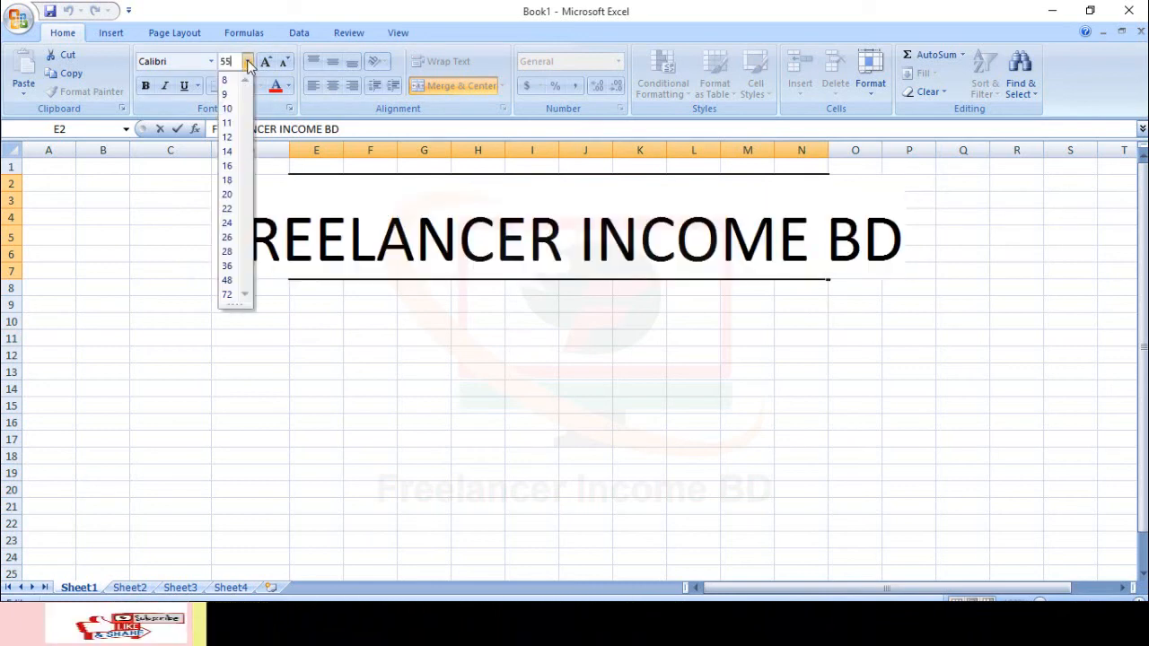
text(55)
key(Return)
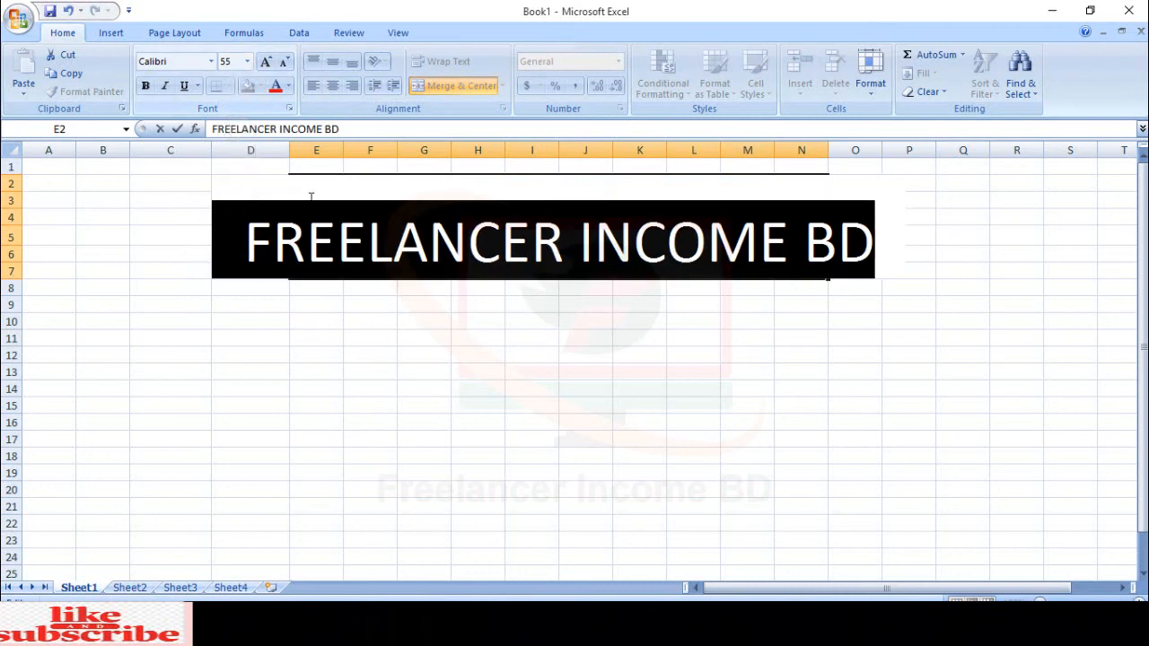
- Reduce the selected title's font size to 50 and leave the merged cell
click(235, 70)
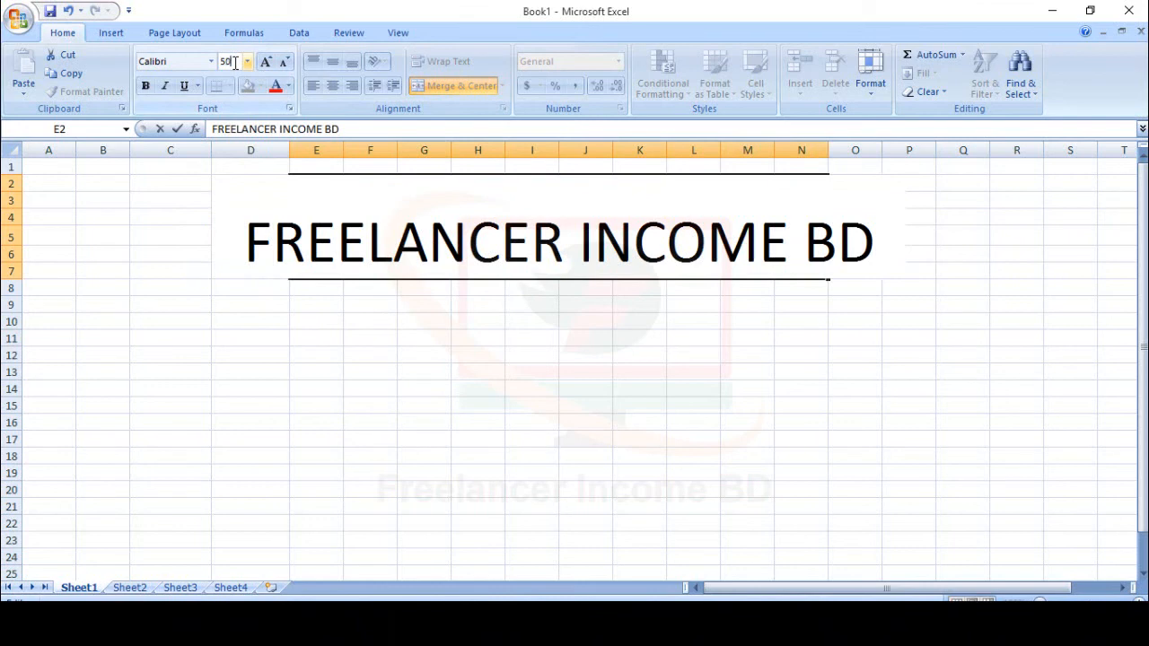
click(296, 341)
- Reopen the merged title cell for editing, select its whole text and set the font size to 45
click(379, 235)
double_click(379, 235)
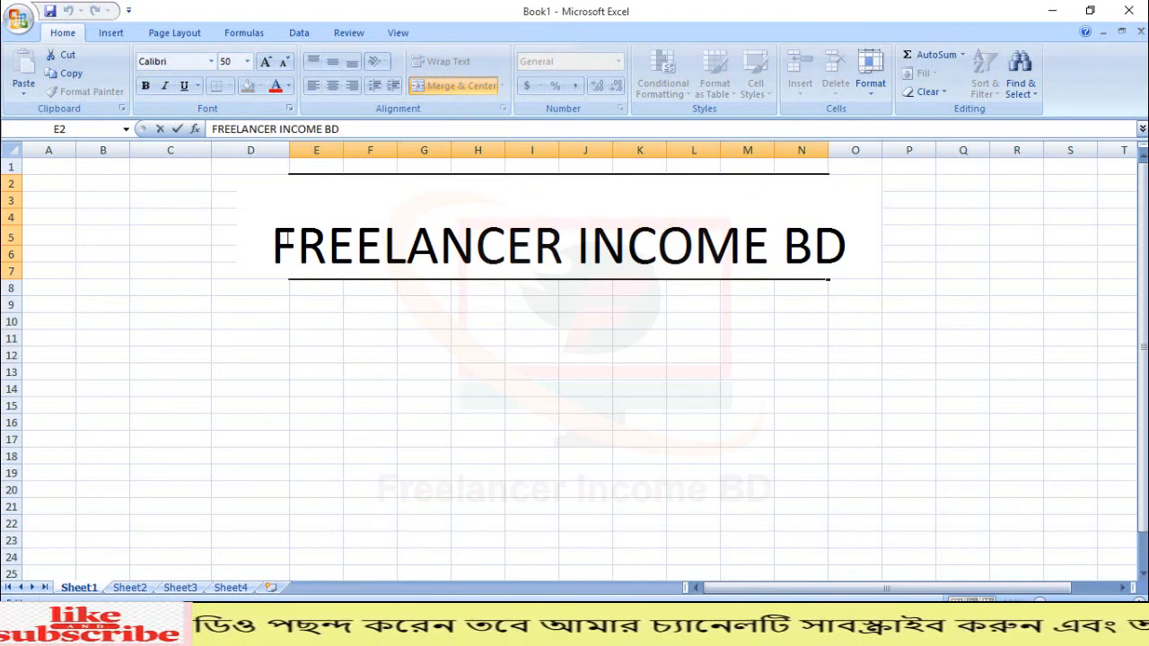
drag(260, 235, 926, 230)
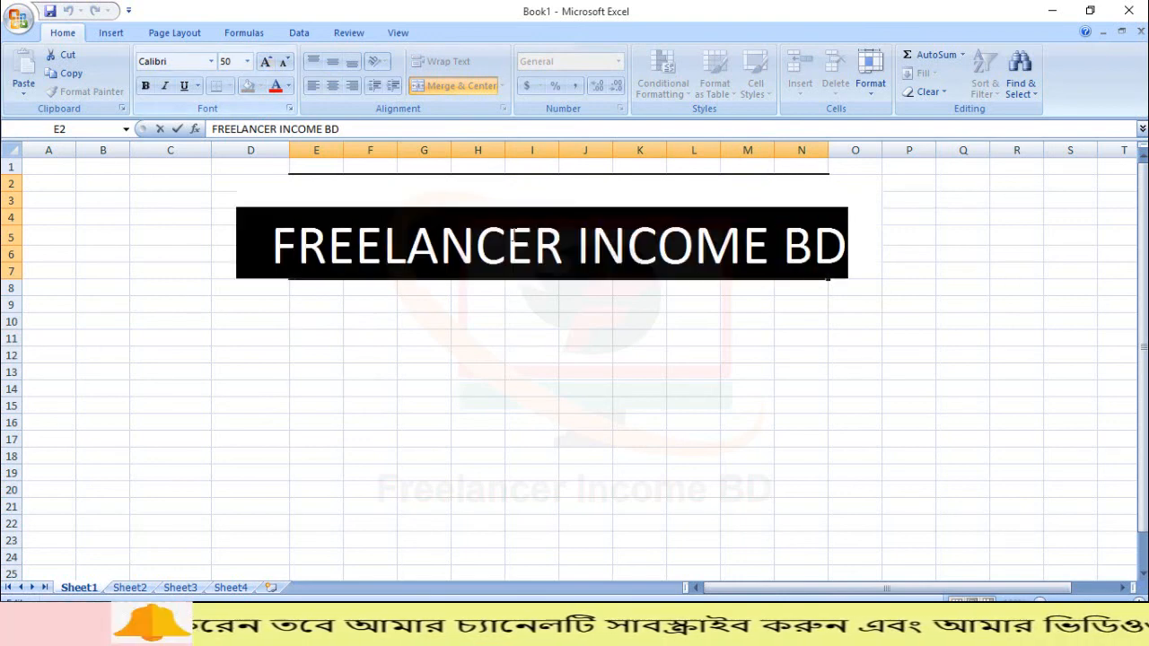
click(247, 61)
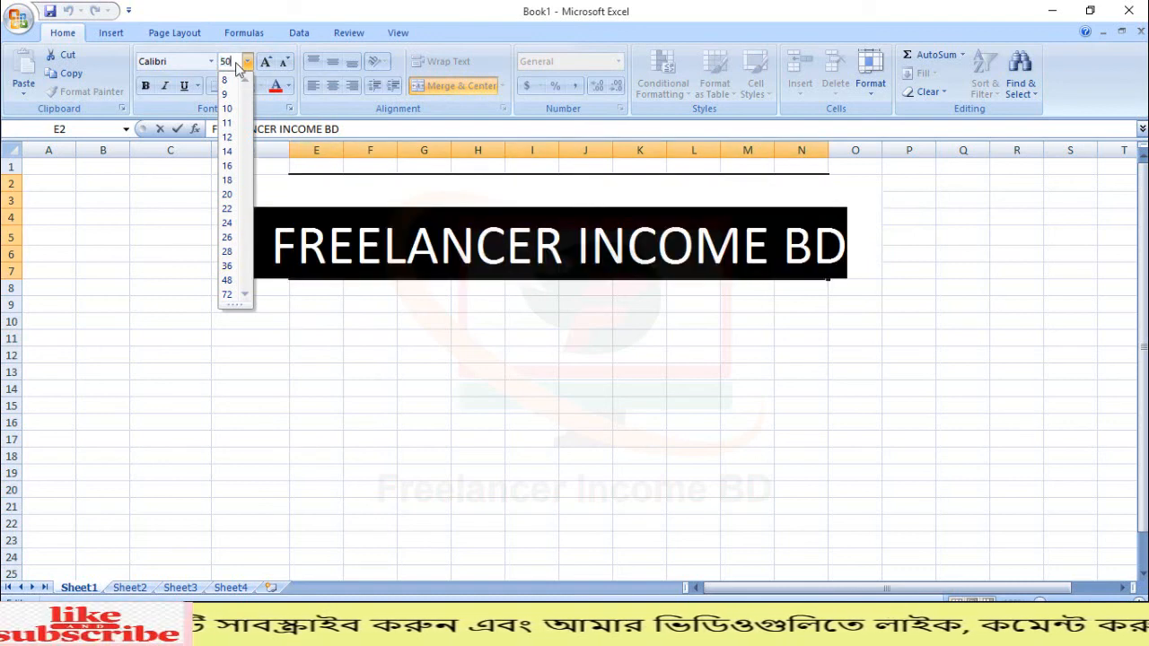
text(45)
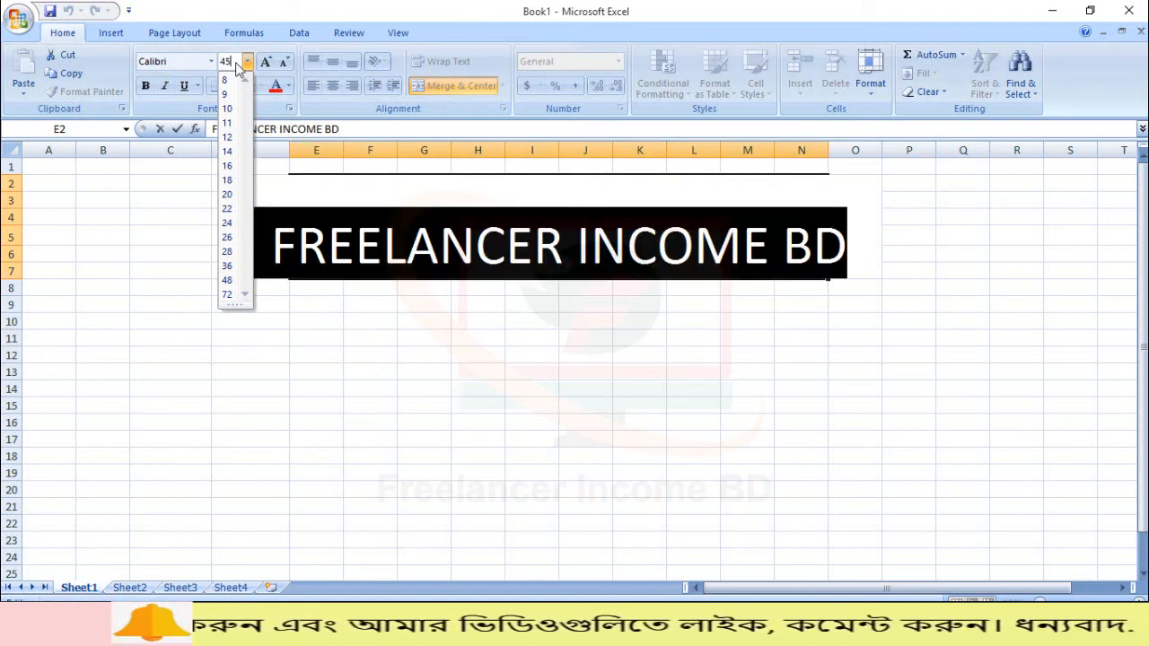
click(325, 368)
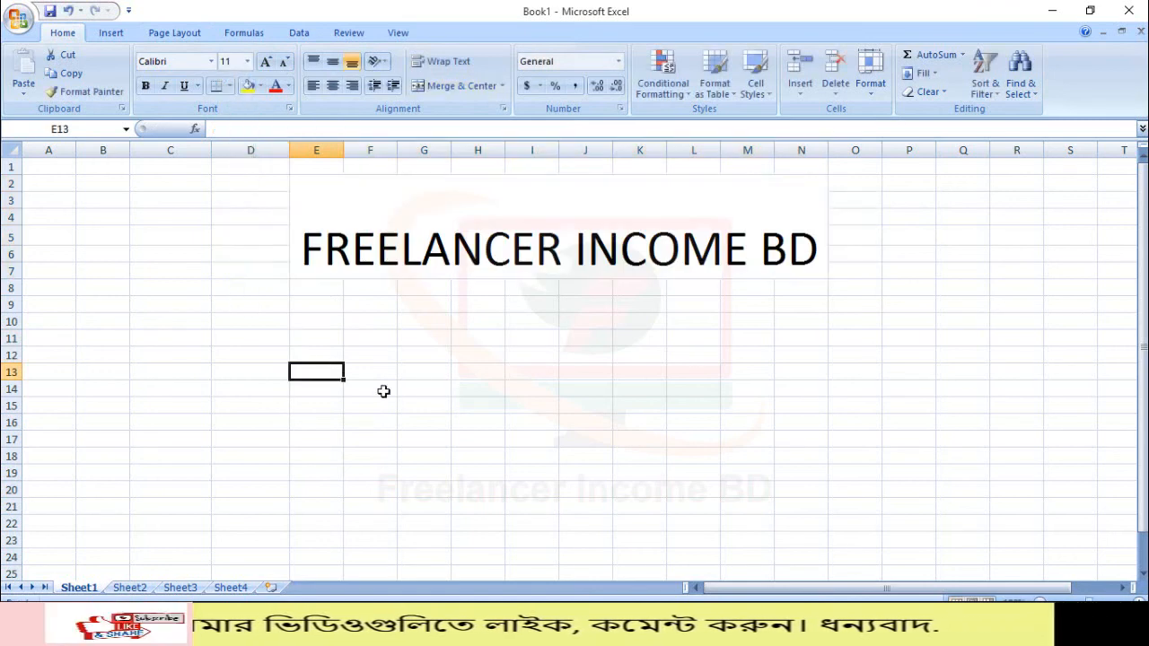
- Select the whole title text in the merged cell and make it bold with a red font color
click(392, 269)
double_click(302, 246)
drag(314, 244, 820, 249)
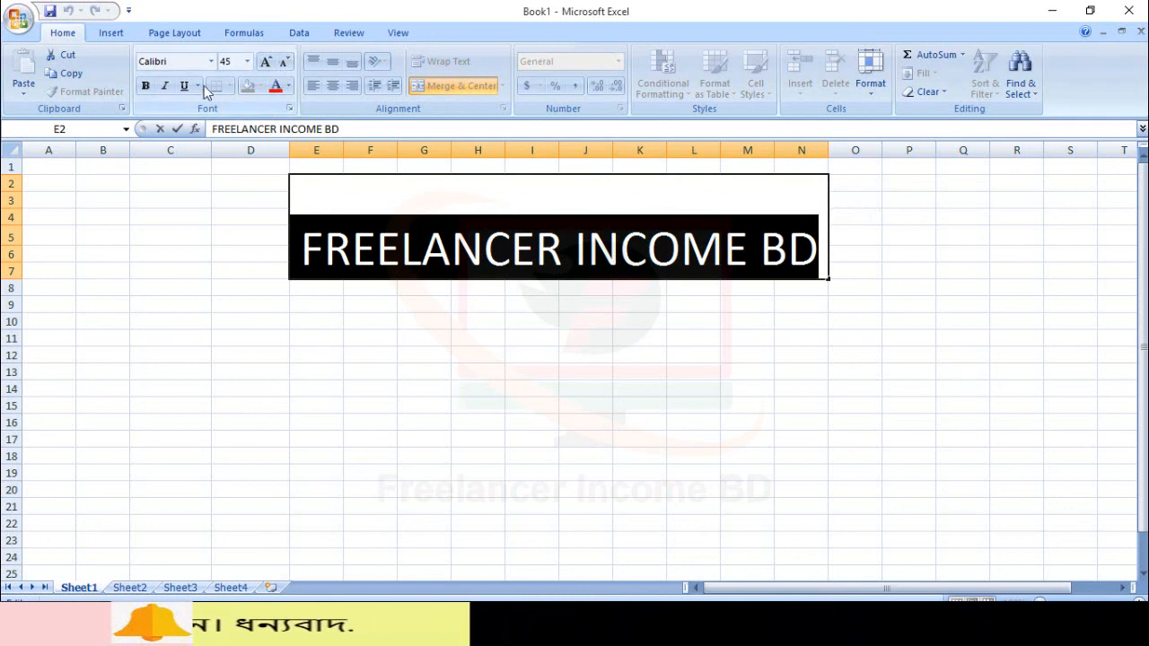
click(146, 86)
click(278, 92)
click(399, 359)
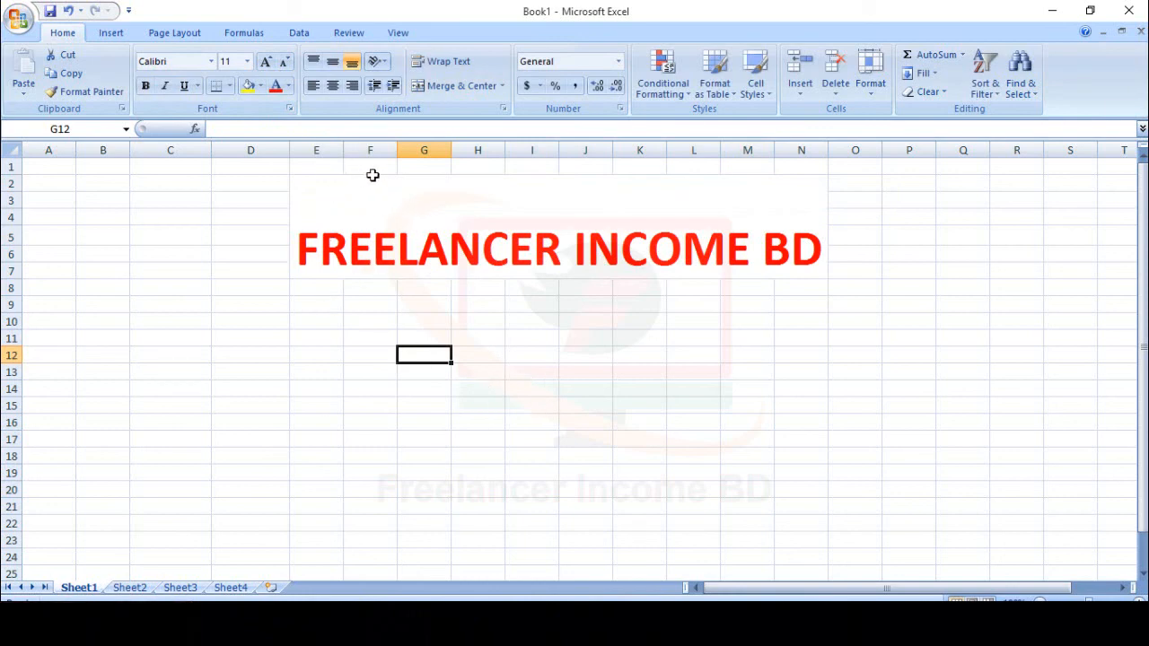
- Try making row 1 above the merged title taller, and undo the row height change
click(381, 176)
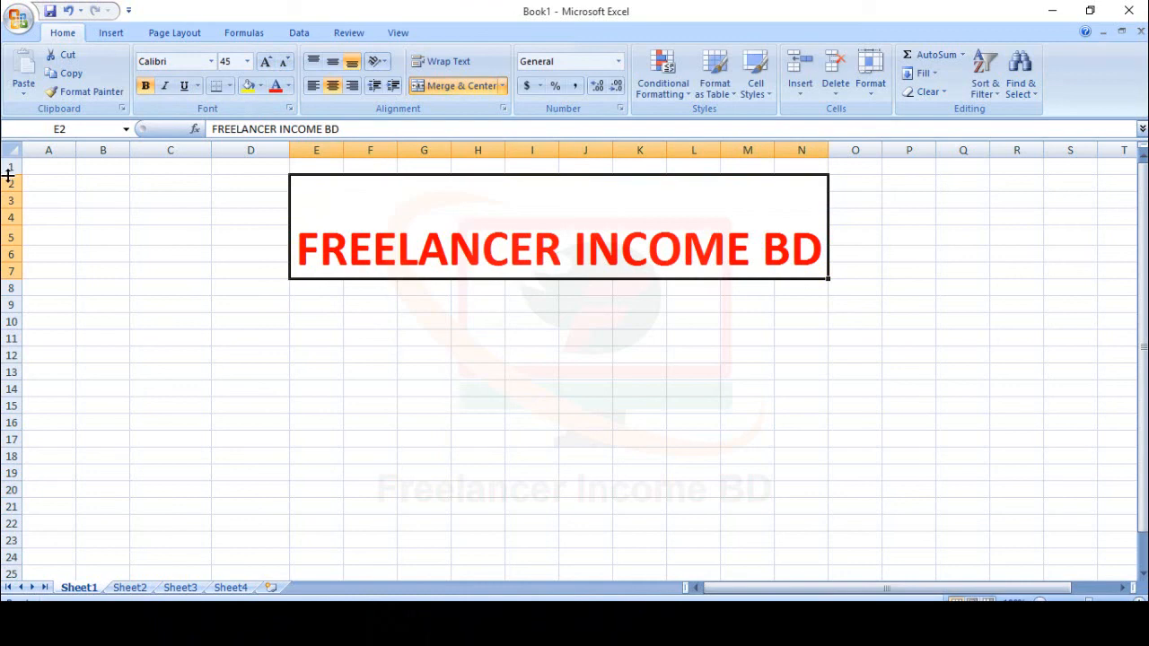
drag(13, 172, 23, 209)
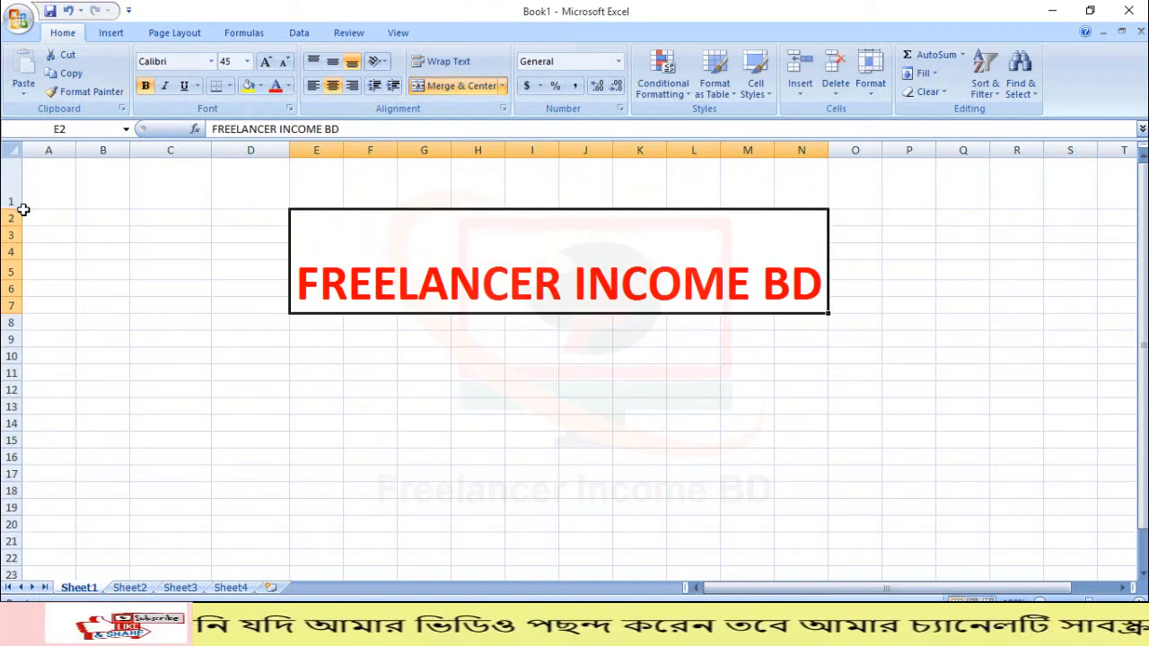
key(ctrl+z)
click(371, 355)
click(106, 219)
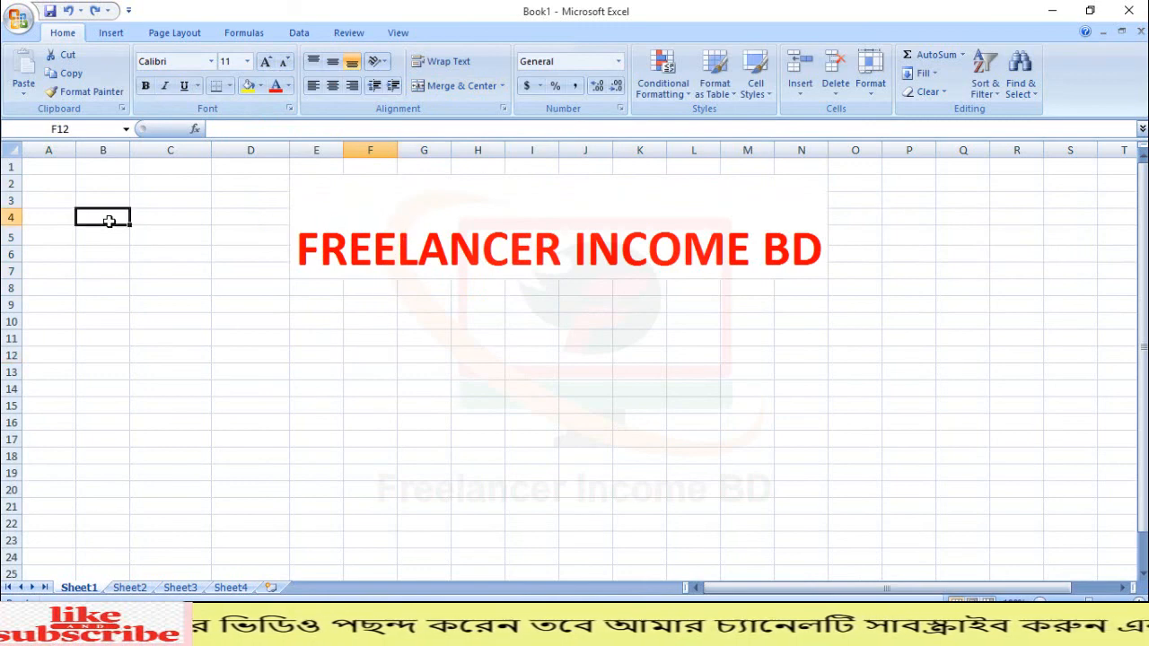
- Unmerge the title block E2:N7 back into separate cells
click(544, 234)
click(548, 316)
click(515, 237)
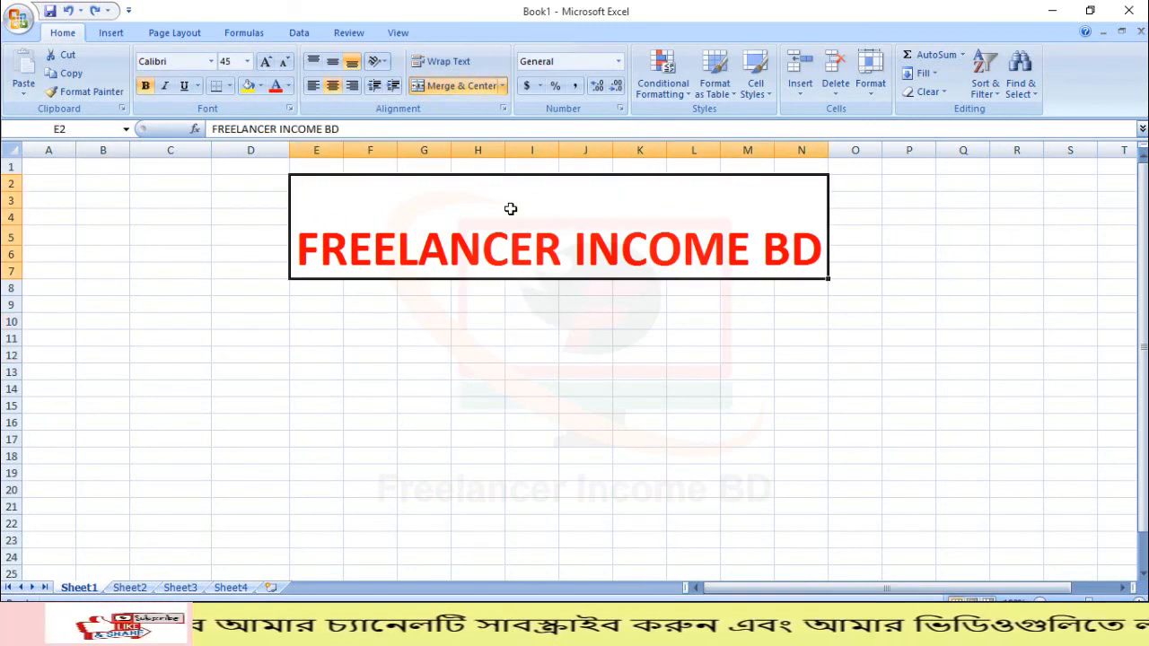
click(459, 87)
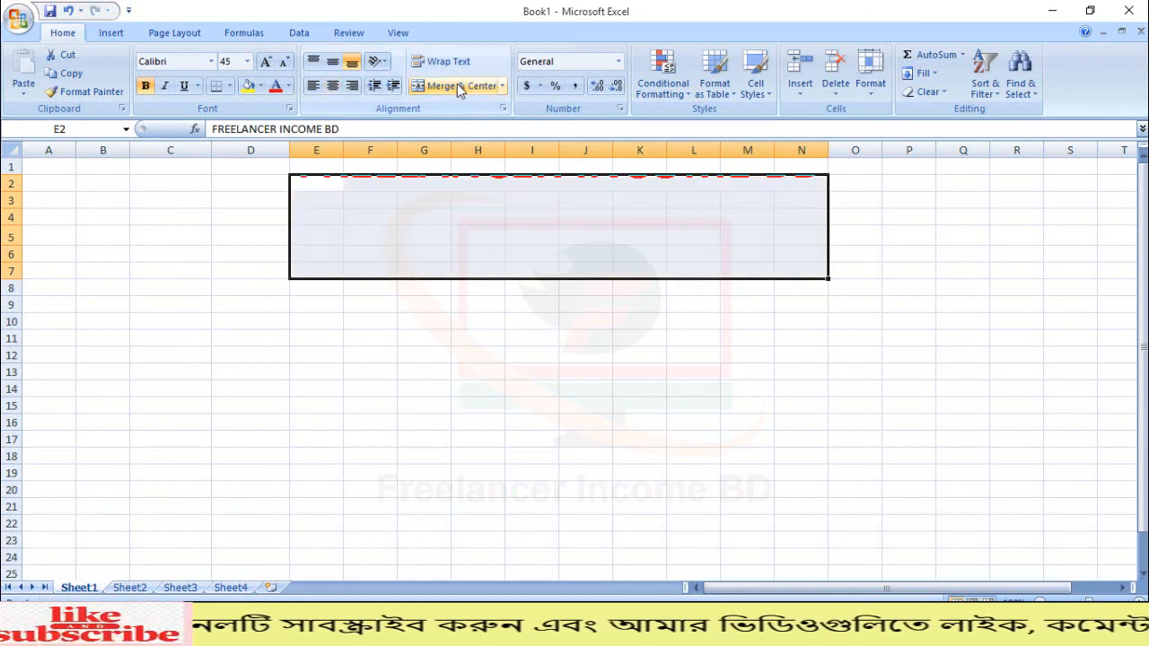
click(489, 389)
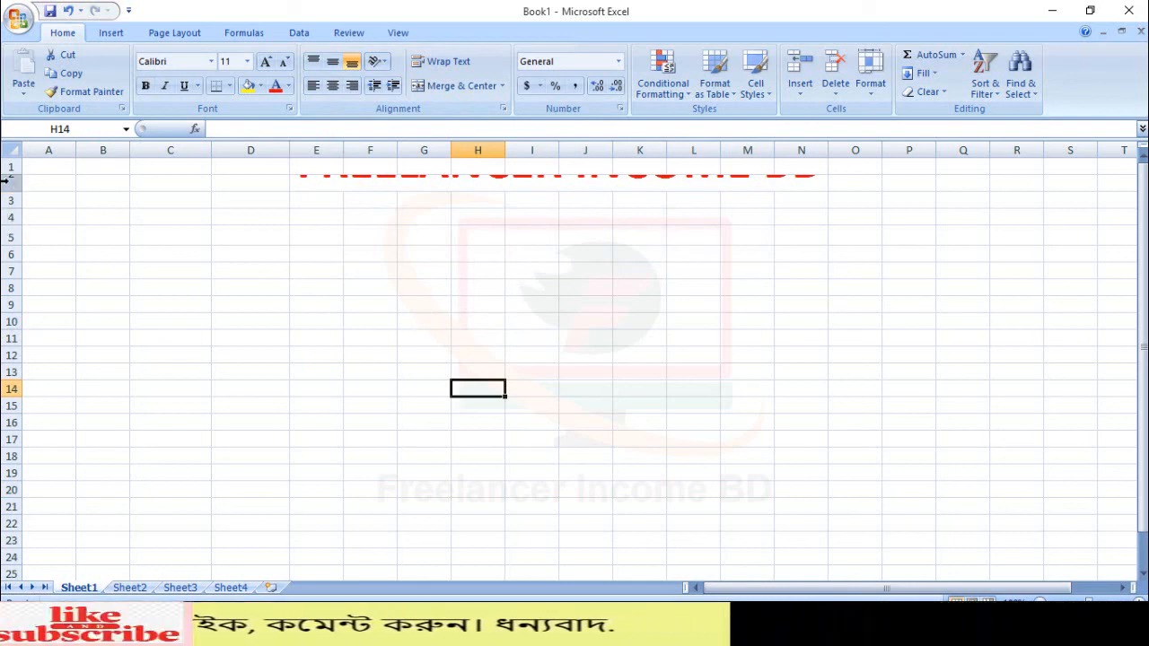
- Make row 1 slightly taller, and merge and center the title across E2:N5
drag(13, 176, 12, 185)
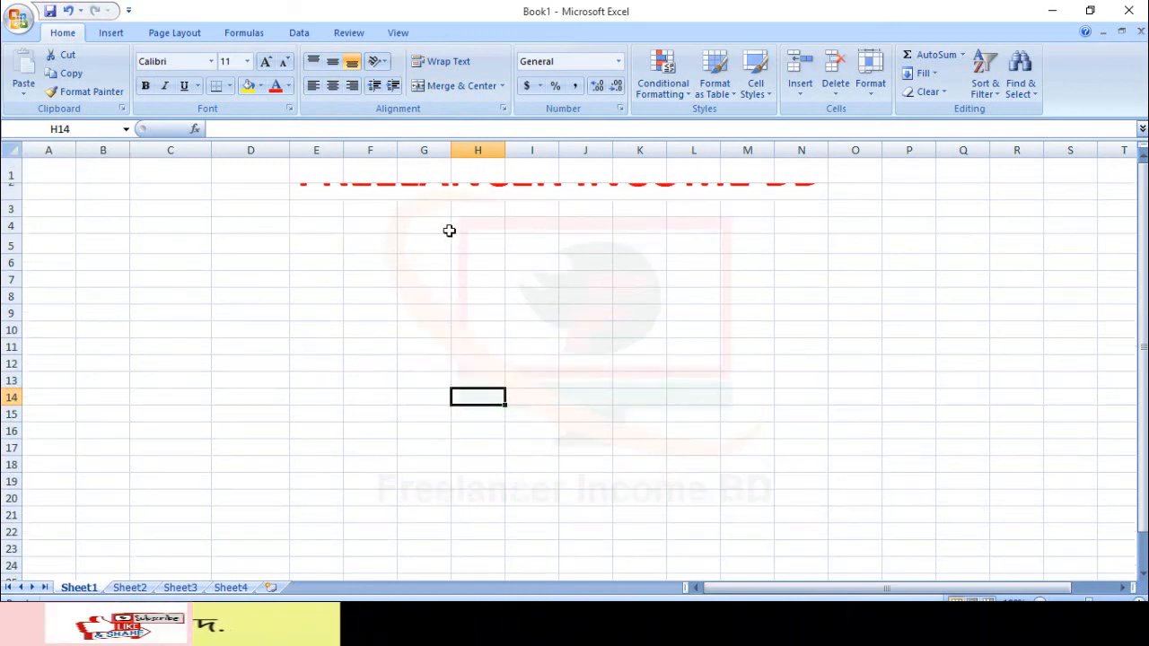
drag(293, 187, 783, 237)
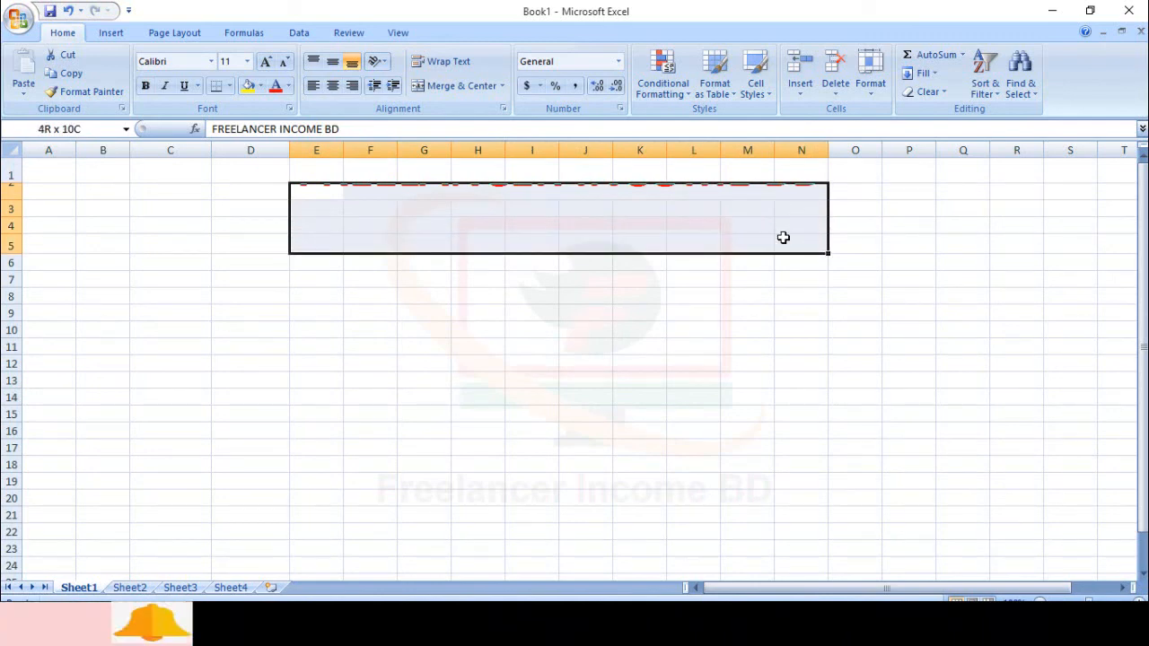
click(452, 89)
click(540, 366)
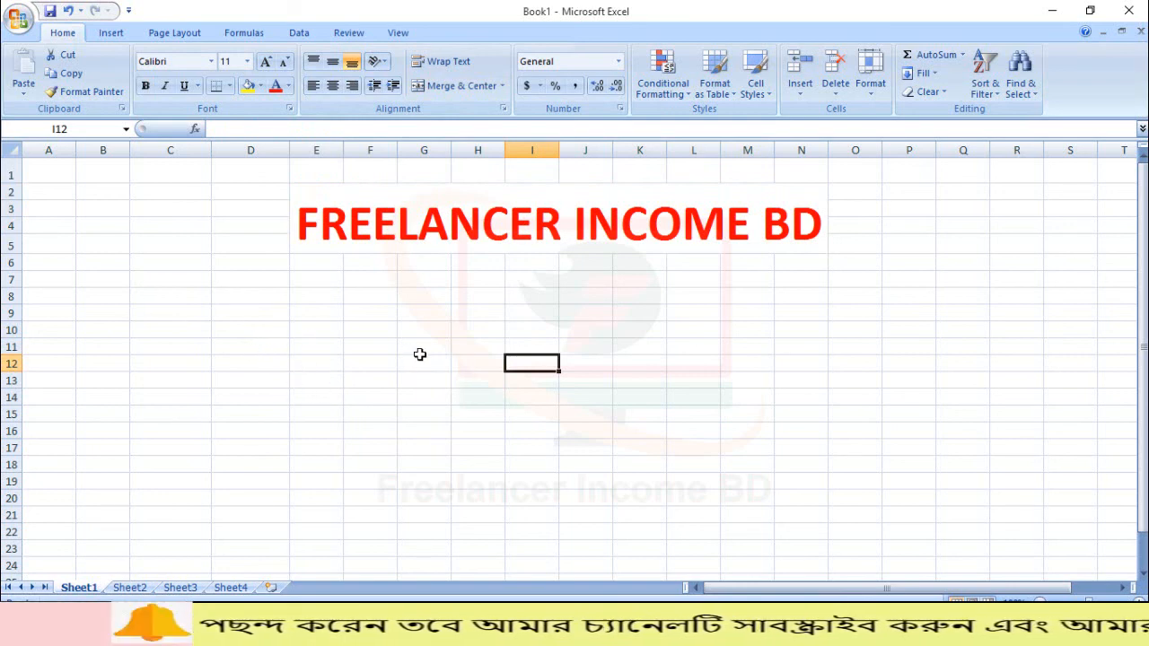
scroll(400, 405, down, 3)
scroll(398, 405, up, 3)
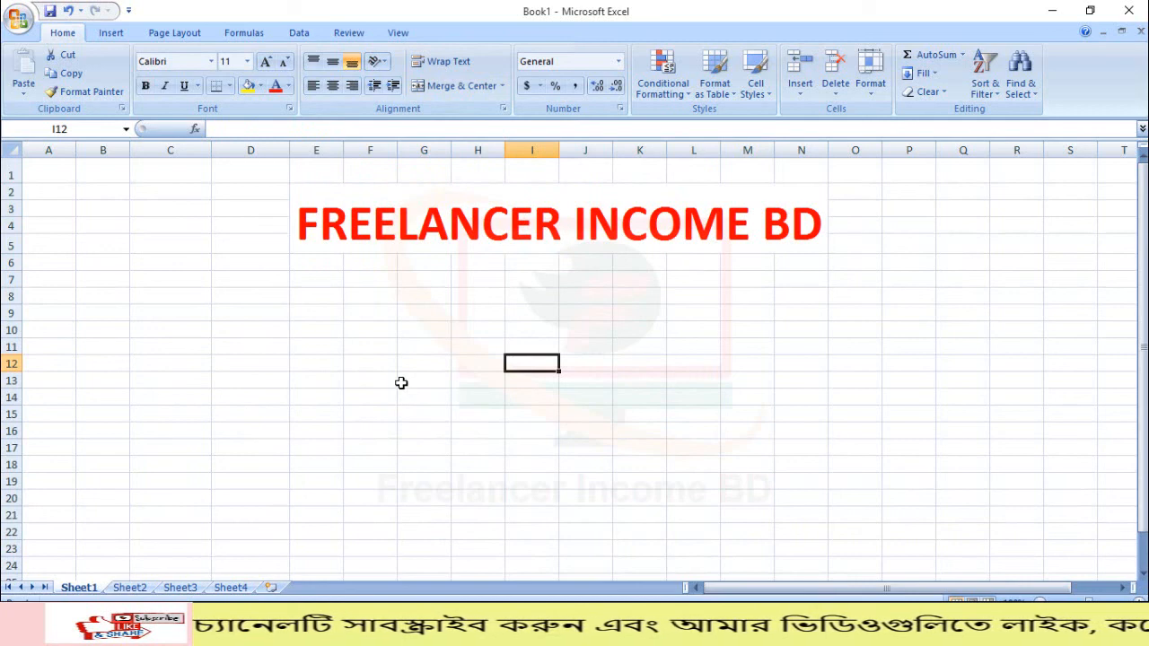